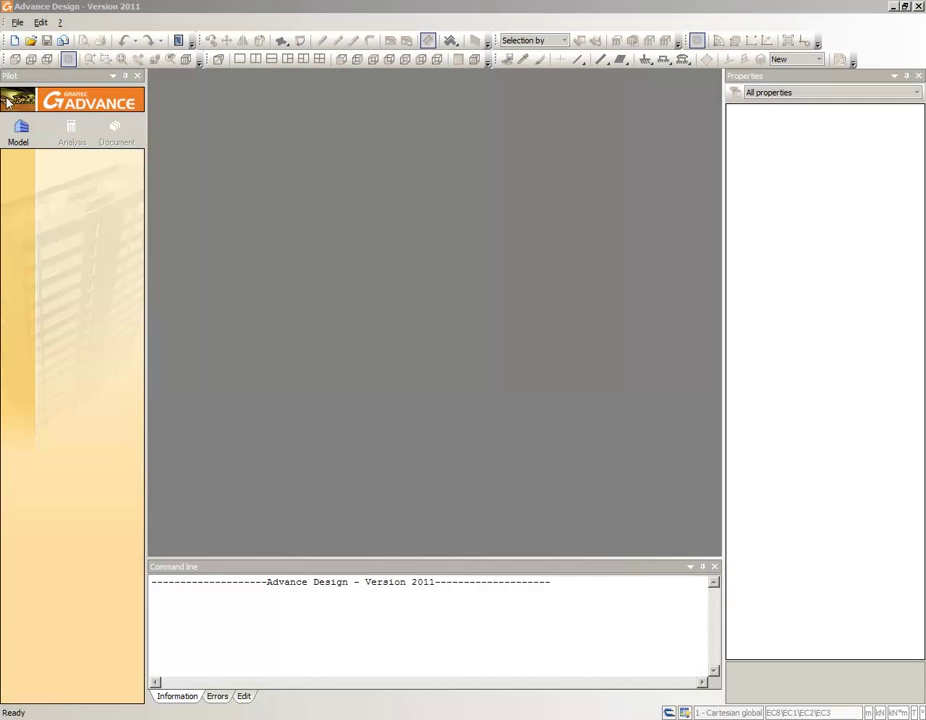
- Create the new 3D project FTDoc2, accepting the default project settings
{"action": "left_click", "coordinate": [14, 40]}
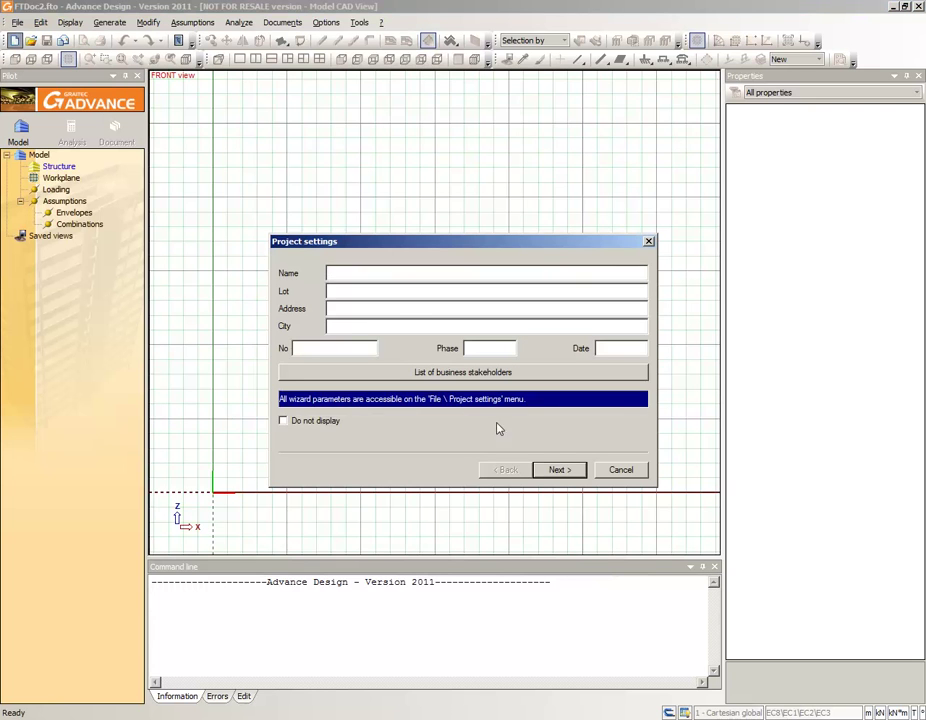
{"action": "left_click", "coordinate": [558, 471]}
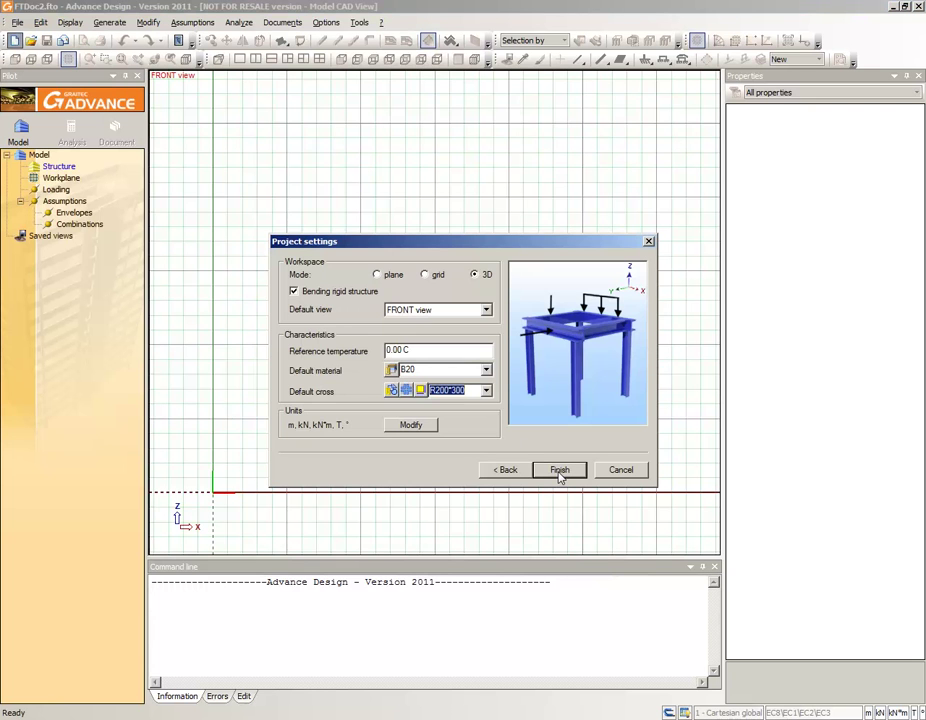
{"action": "left_click", "coordinate": [559, 471]}
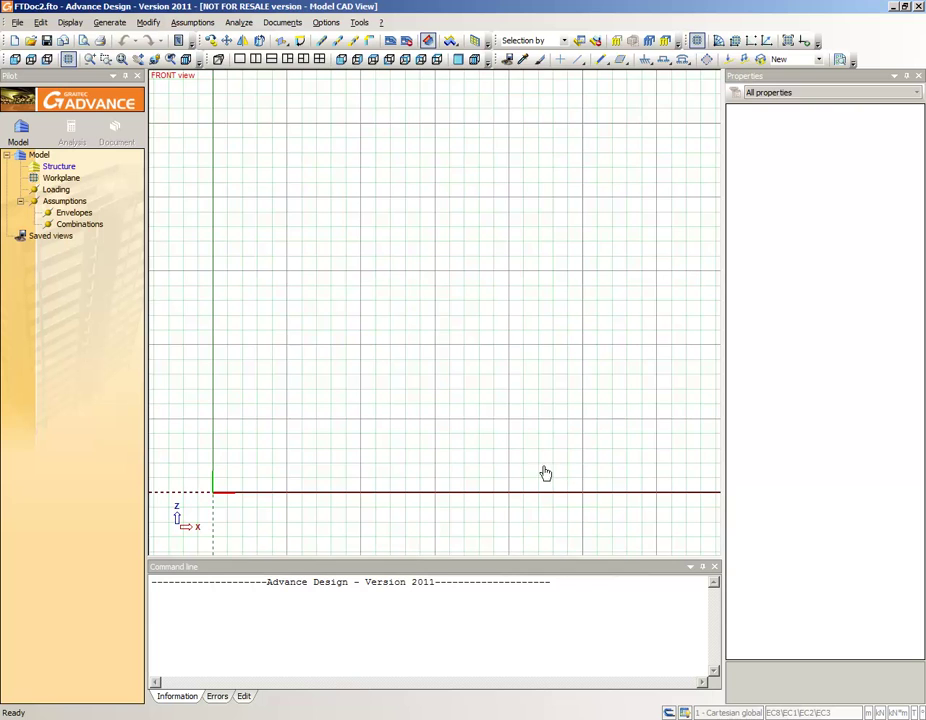
- Add the 'Portal frames' and 'Storey' subsystems under Structure
{"action": "right_click", "coordinate": [58, 167]}
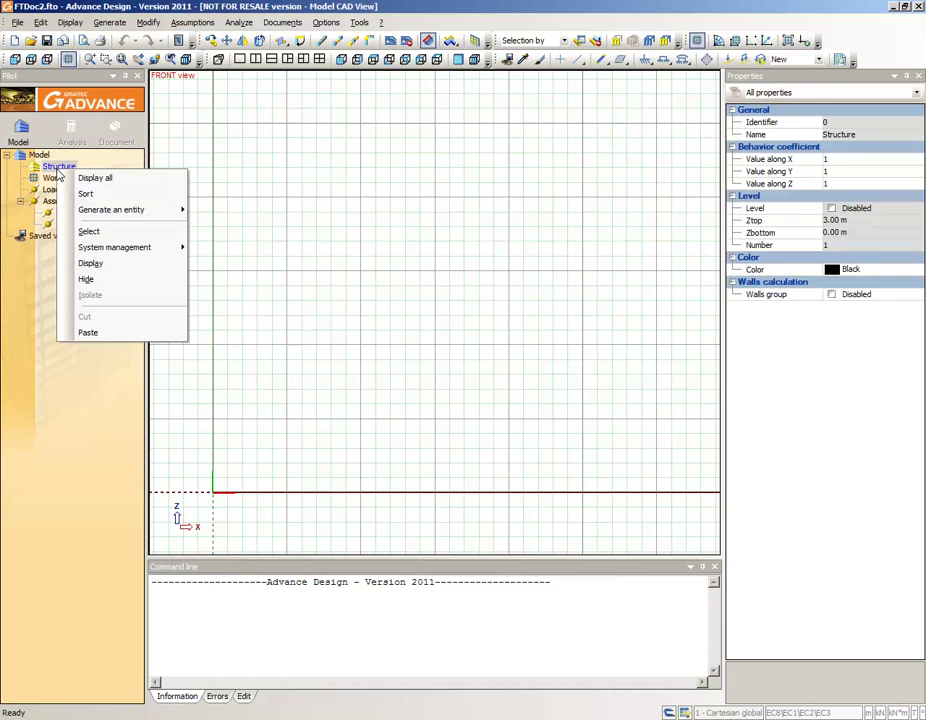
{"action": "mouse_move", "coordinate": [150, 252]}
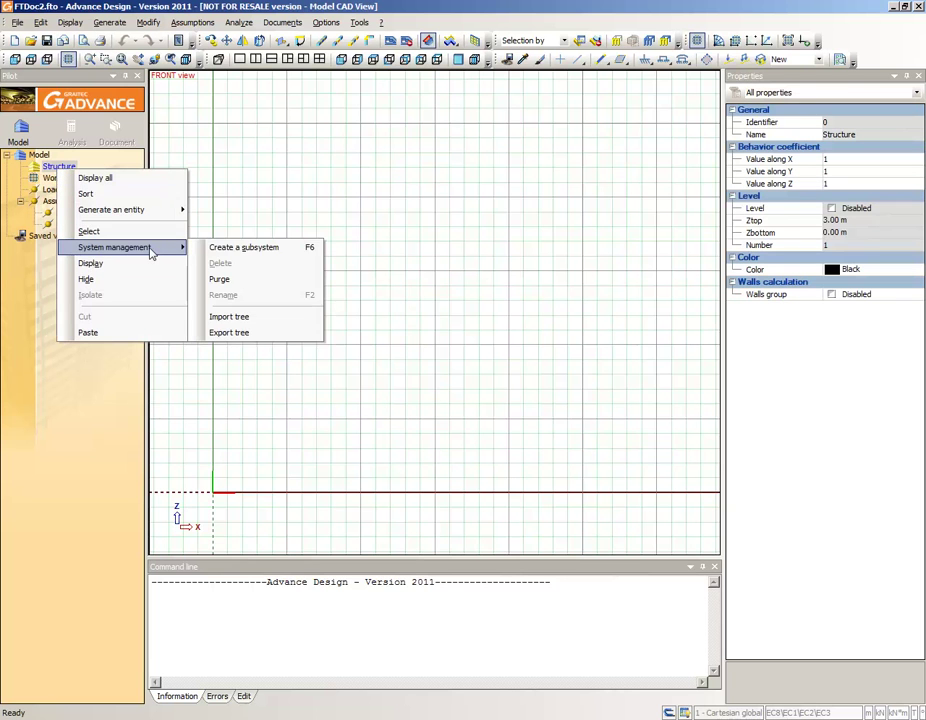
{"action": "left_click", "coordinate": [223, 250]}
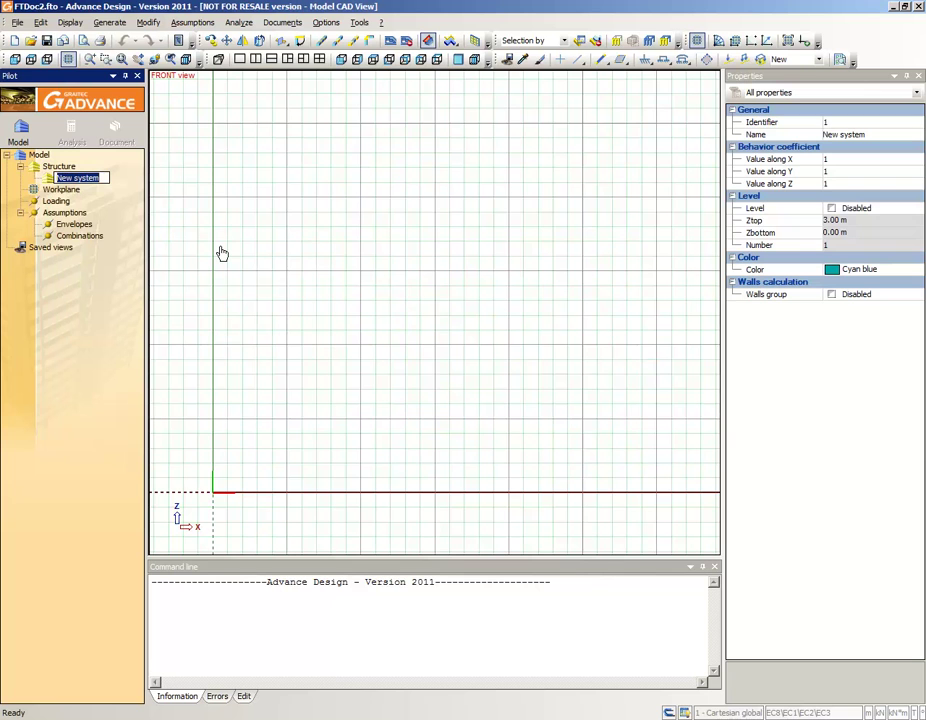
{"action": "type", "text": "Po"}
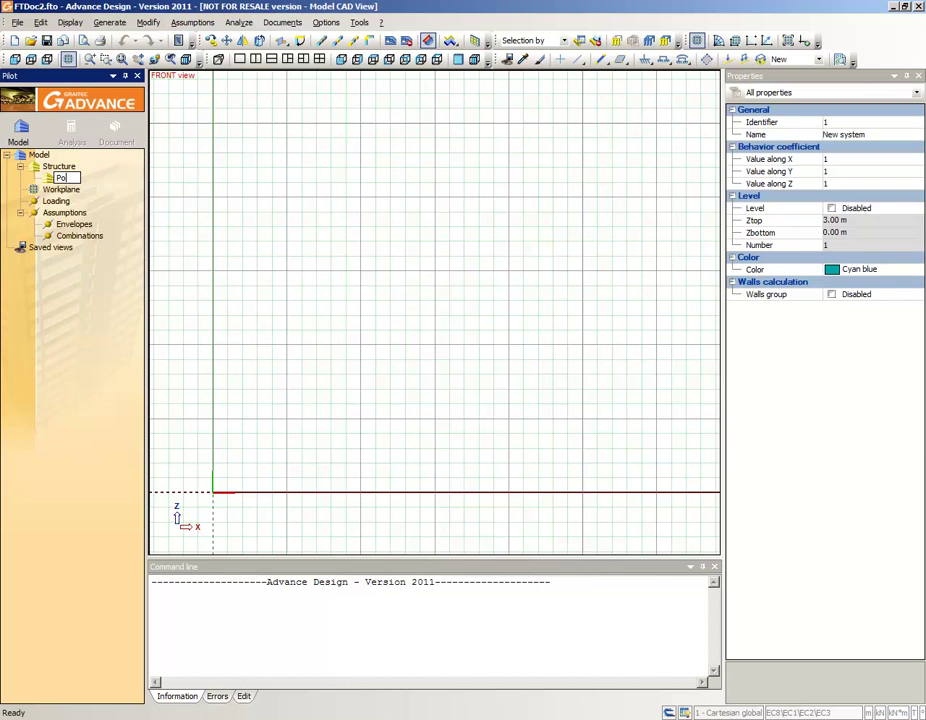
{"action": "type", "text": "rtal frames"}
{"action": "left_click", "coordinate": [59, 167]}
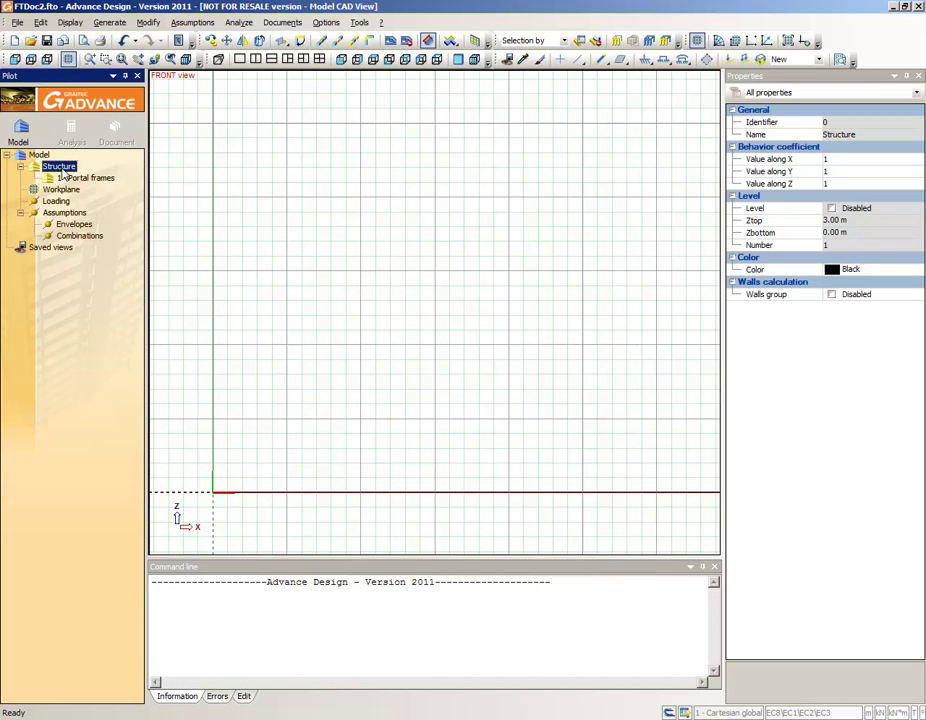
{"action": "right_click", "coordinate": [64, 175]}
{"action": "mouse_move", "coordinate": [124, 242]}
{"action": "left_click", "coordinate": [238, 248]}
{"action": "type", "text": "Storey"}
{"action": "key", "text": "Return"}
- Add the 'Roof' and 'Wind bracing' subsystems under Structure
{"action": "right_click", "coordinate": [62, 166]}
{"action": "mouse_move", "coordinate": [155, 250]}
{"action": "left_click", "coordinate": [231, 248]}
{"action": "type", "text": "Roff"}
{"action": "key", "text": "BackSpace"}
{"action": "key", "text": "BackSpace"}
{"action": "type", "text": "of"}
{"action": "key", "text": "Return"}
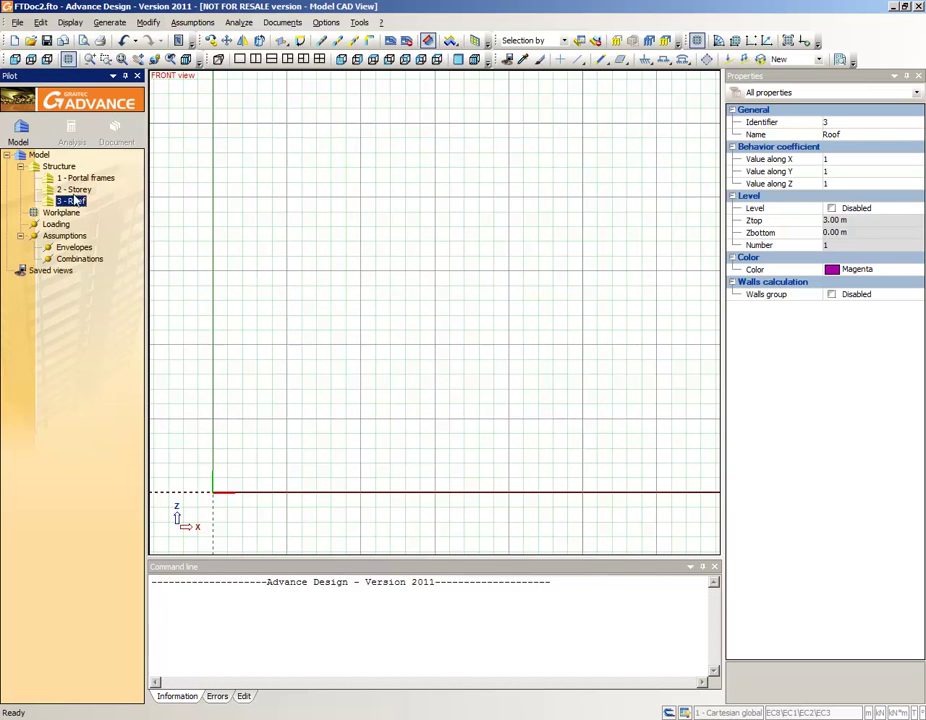
{"action": "right_click", "coordinate": [66, 166]}
{"action": "mouse_move", "coordinate": [221, 244]}
{"action": "left_click", "coordinate": [262, 247]}
{"action": "type", "text": "Wind bracing"}
{"action": "key", "text": "Return"}
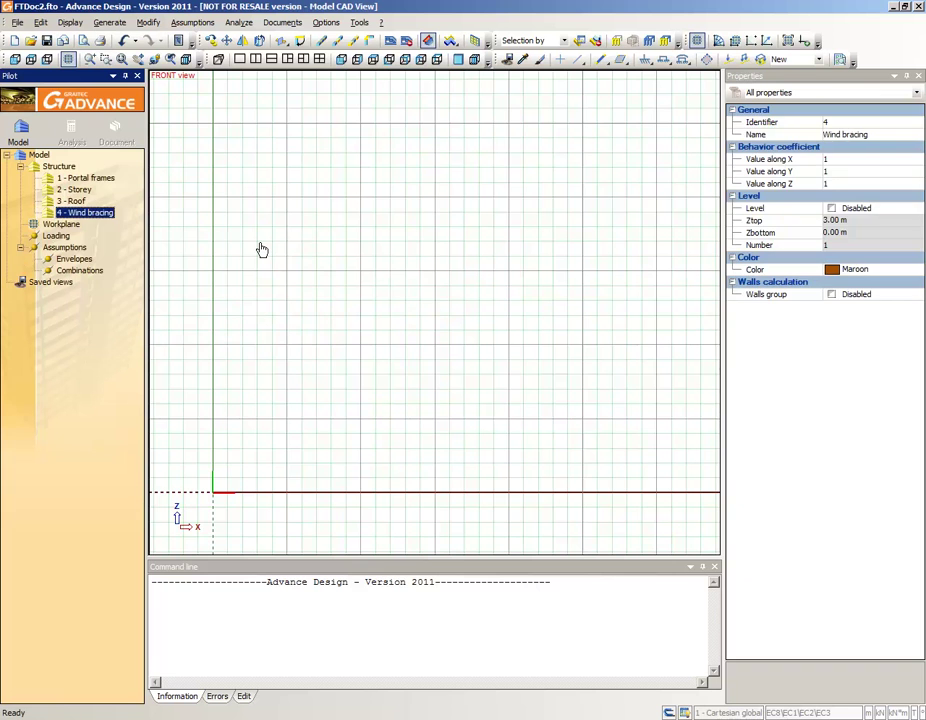
- Add the 'Foundation' and 'Walls' subsystems, then make Portal frames the current system
{"action": "right_click", "coordinate": [66, 166]}
{"action": "mouse_move", "coordinate": [221, 244]}
{"action": "left_click", "coordinate": [263, 247]}
{"action": "type", "text": "Foundation"}
{"action": "key", "text": "Return"}
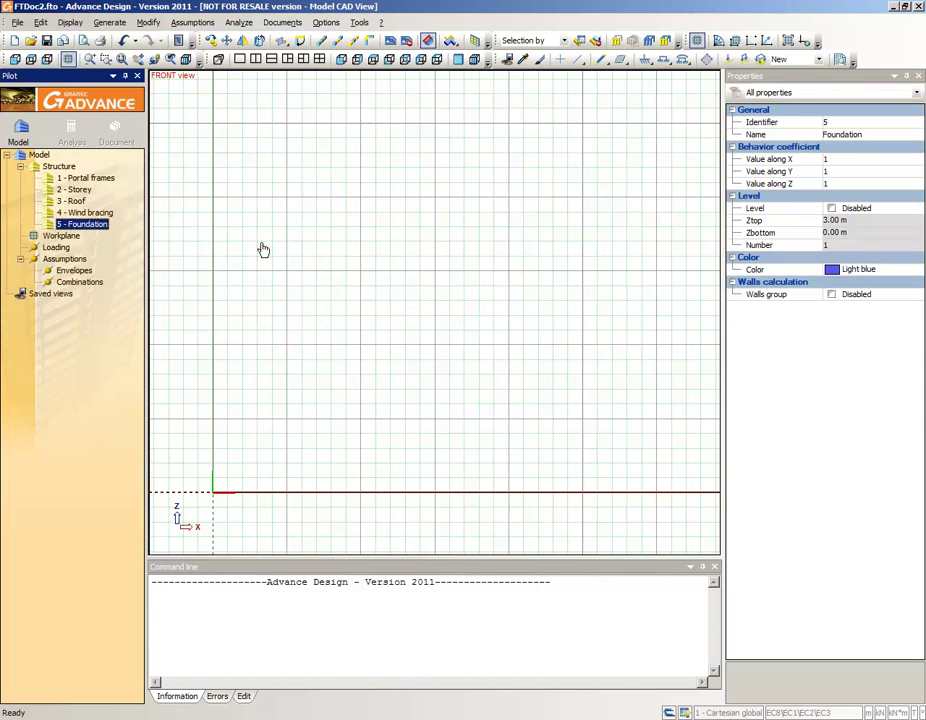
{"action": "right_click", "coordinate": [66, 166]}
{"action": "mouse_move", "coordinate": [161, 246]}
{"action": "left_click", "coordinate": [234, 248]}
{"action": "type", "text": "Walls"}
{"action": "key", "text": "Return"}
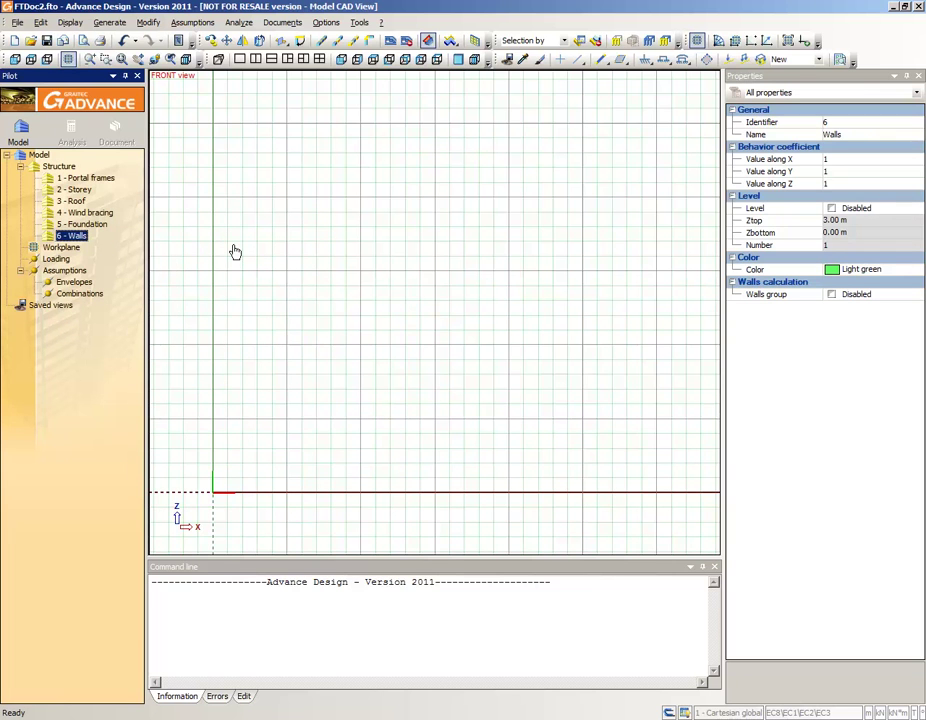
{"action": "left_click", "coordinate": [88, 178]}
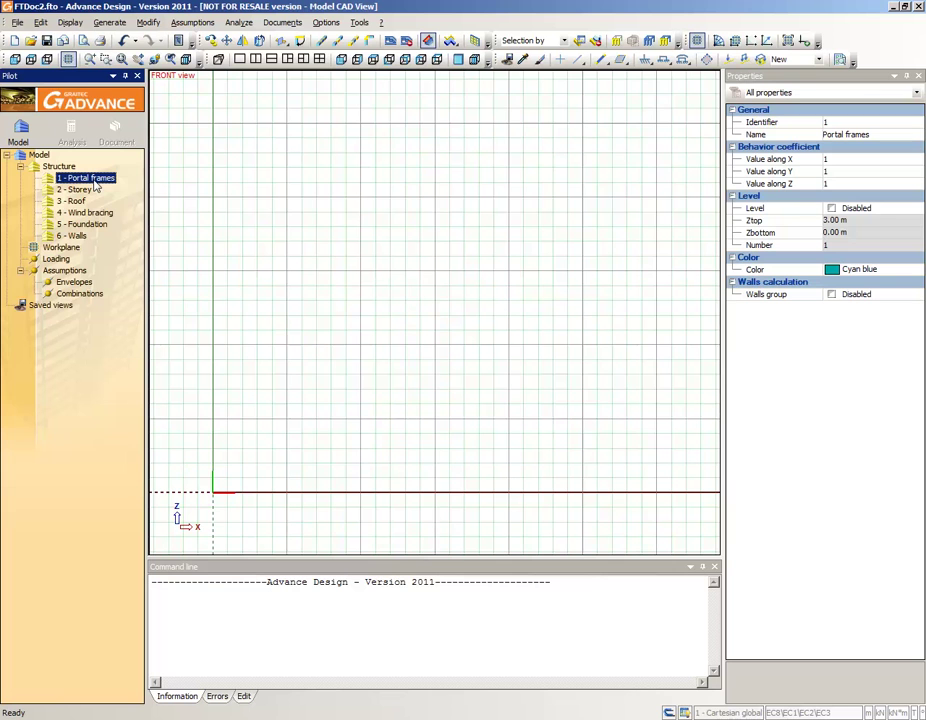
- Start a new linear beam element and set its material to S235 steel
{"action": "left_click", "coordinate": [600, 60]}
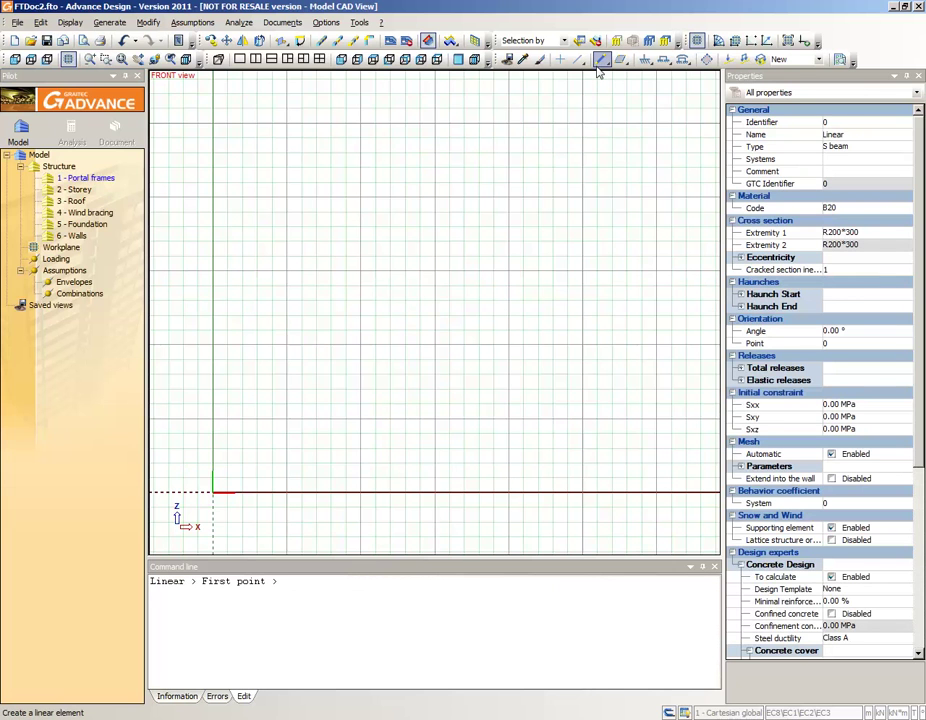
{"action": "left_click", "coordinate": [833, 208]}
{"action": "left_click", "coordinate": [833, 210]}
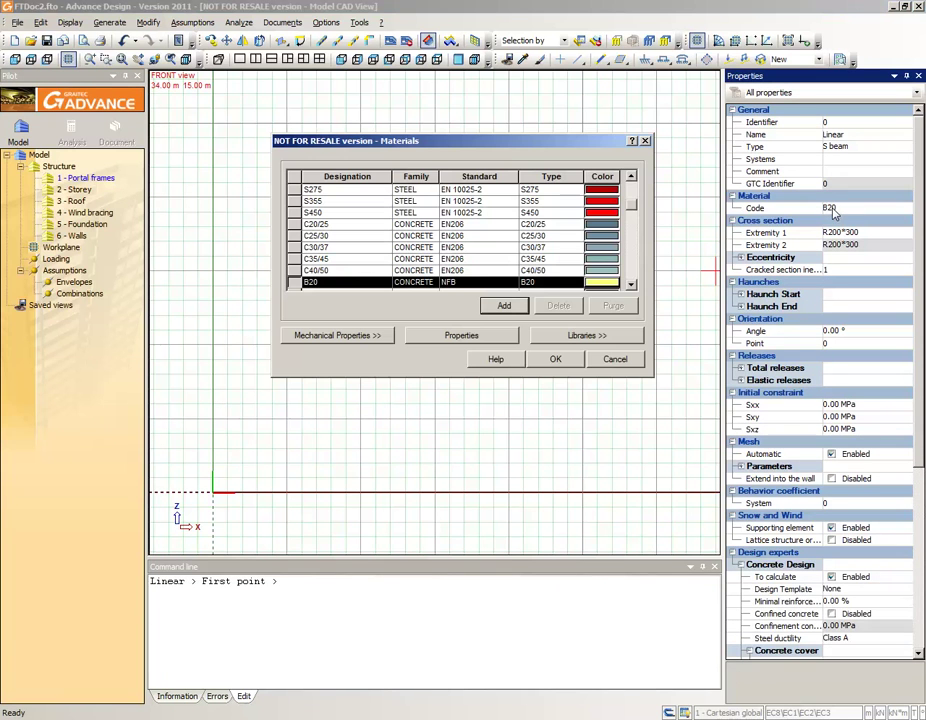
{"action": "left_click_drag", "start_coordinate": [632, 204], "coordinate": [632, 185]}
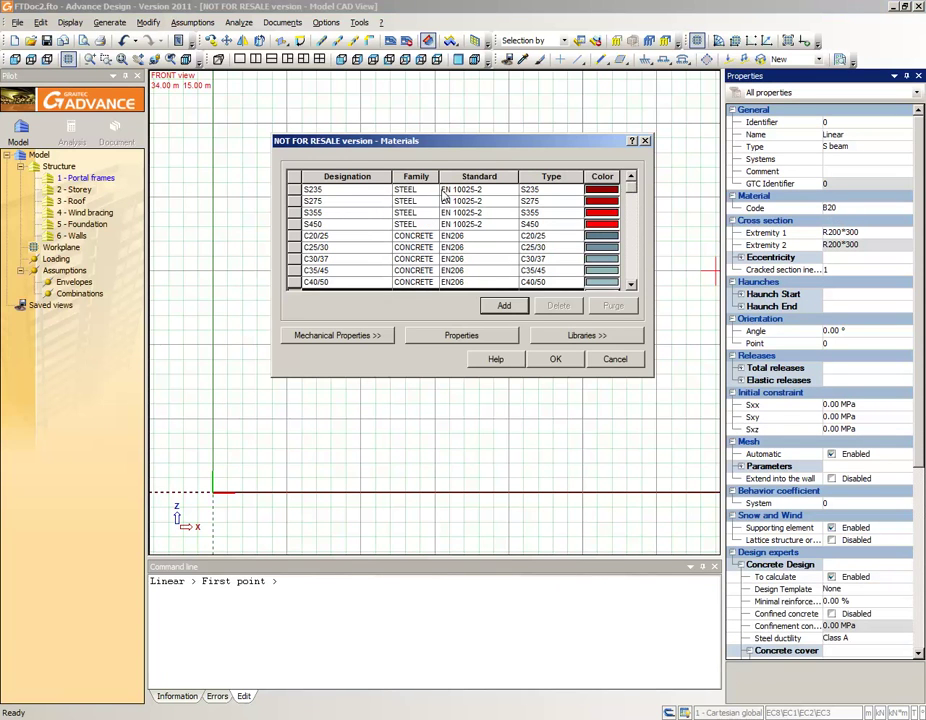
{"action": "left_click", "coordinate": [294, 189]}
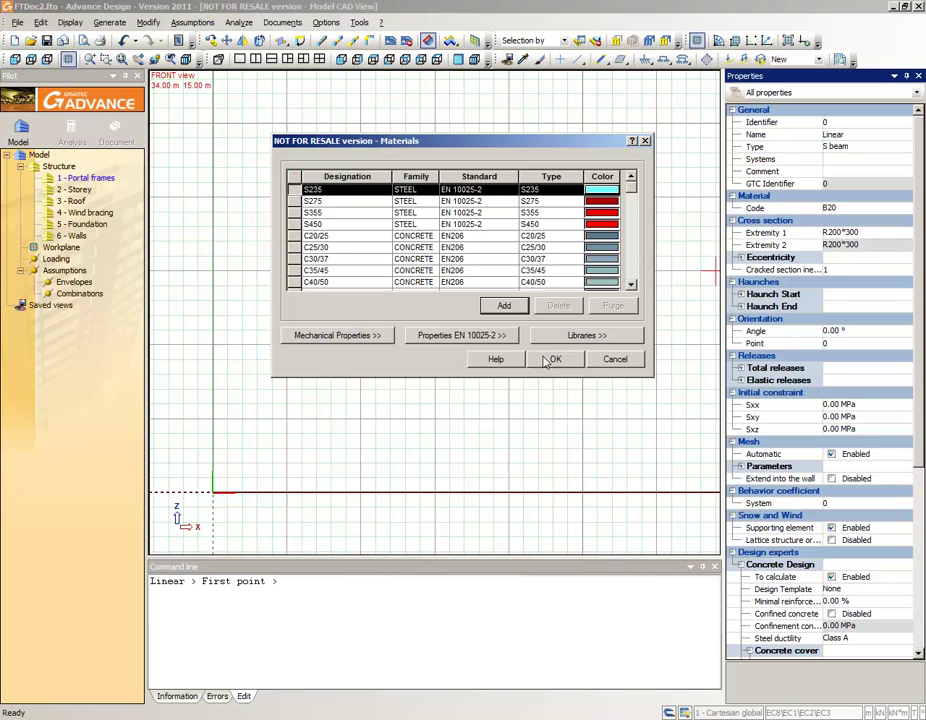
{"action": "left_click", "coordinate": [551, 359]}
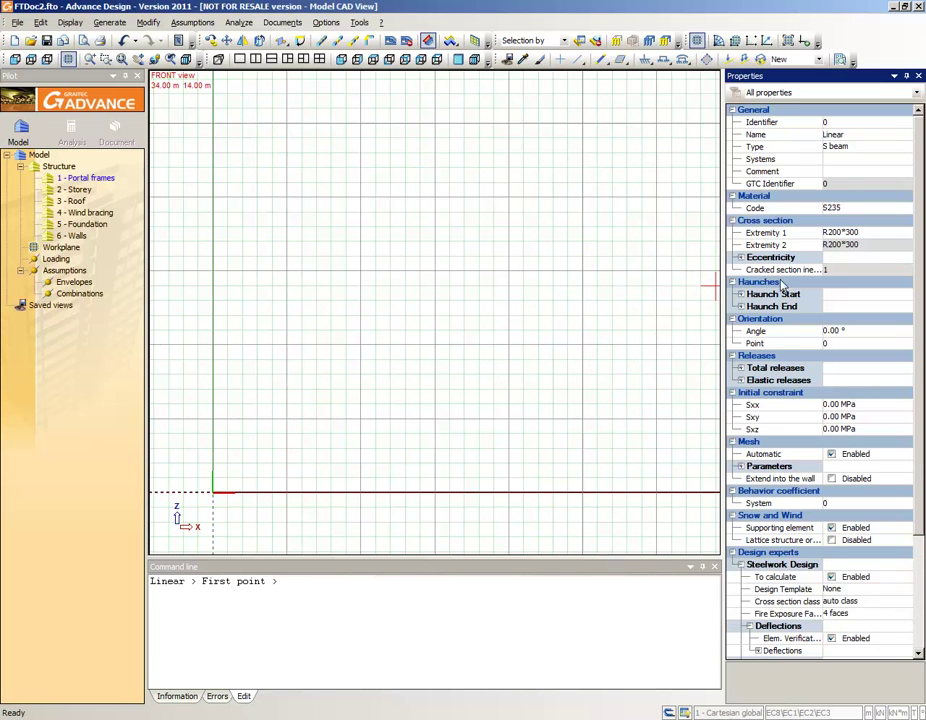
- Set the beam's cross section to the 406x178x67 UKB profile
{"action": "left_click", "coordinate": [828, 234]}
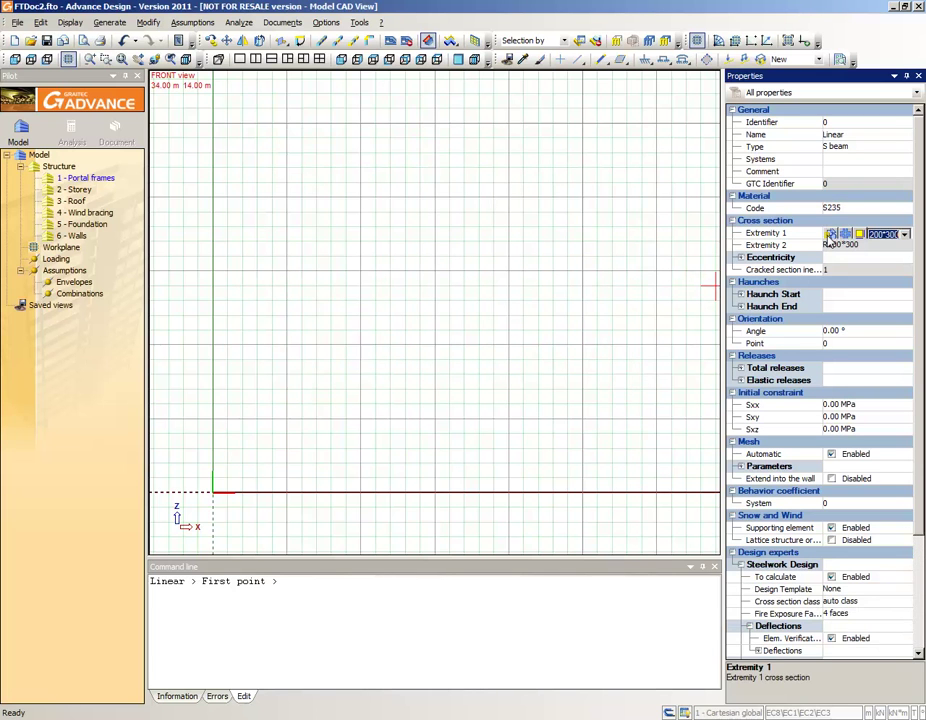
{"action": "left_click", "coordinate": [830, 234]}
{"action": "left_click", "coordinate": [306, 264]}
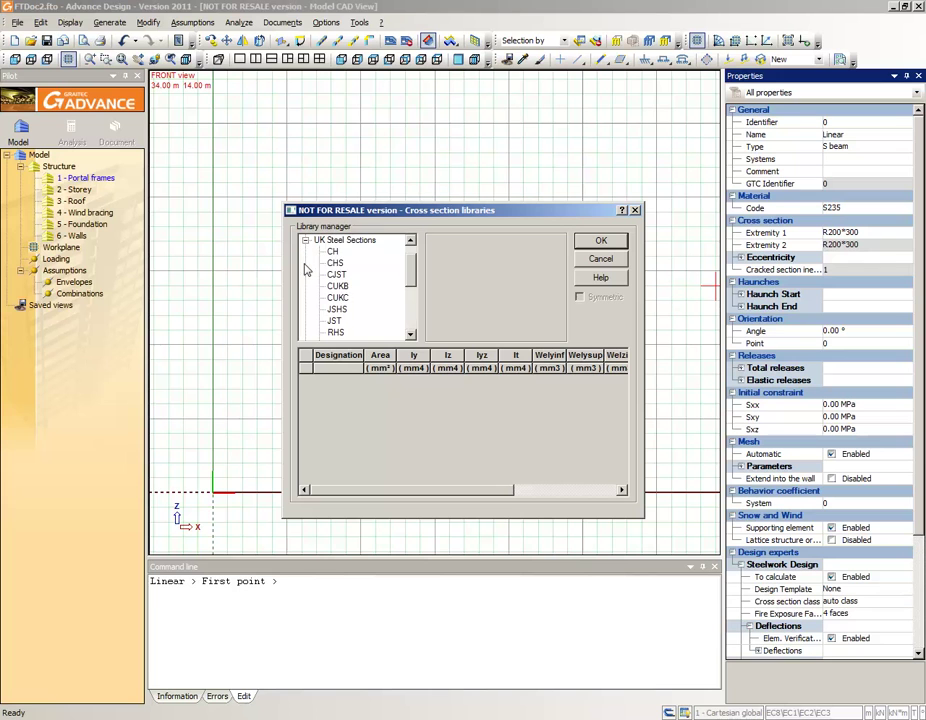
{"action": "scroll", "coordinate": [364, 330], "scroll_direction": "down", "scroll_amount": 2}
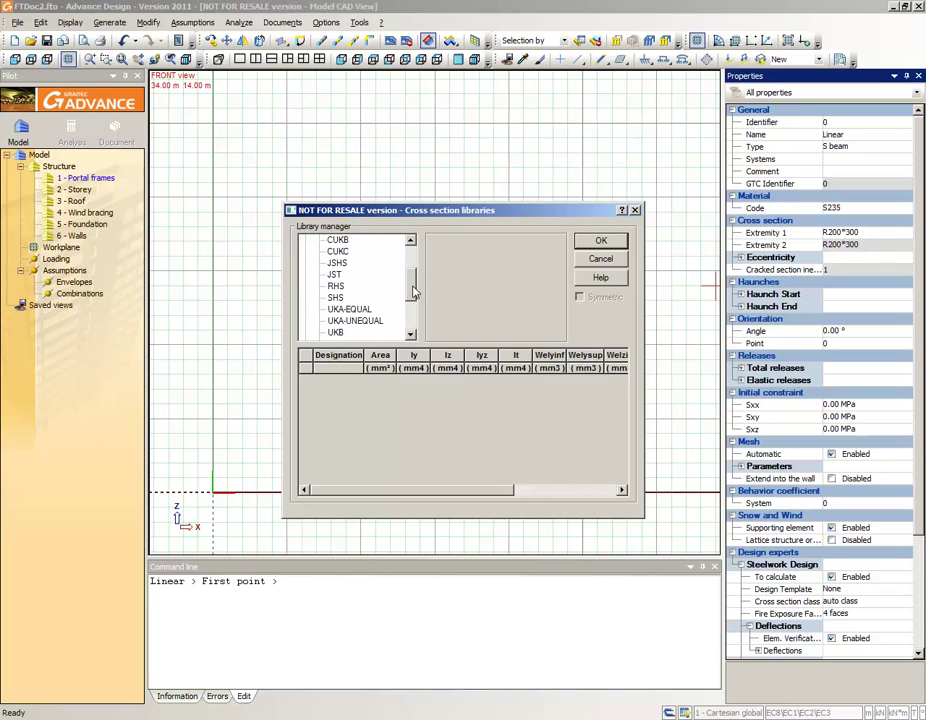
{"action": "left_click", "coordinate": [362, 334]}
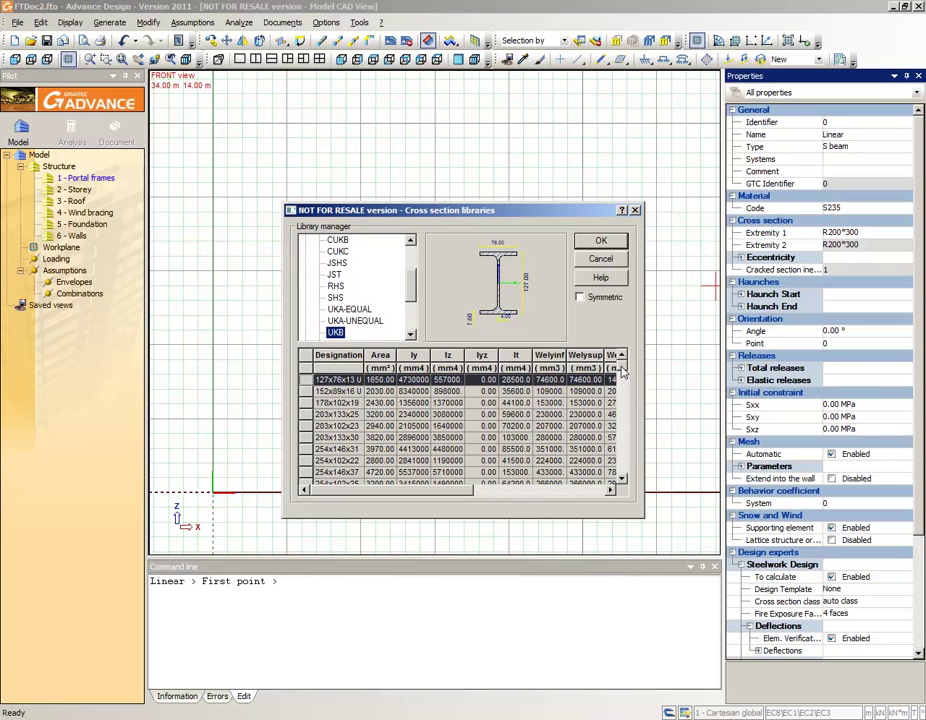
{"action": "left_click_drag", "start_coordinate": [621, 371], "coordinate": [620, 400]}
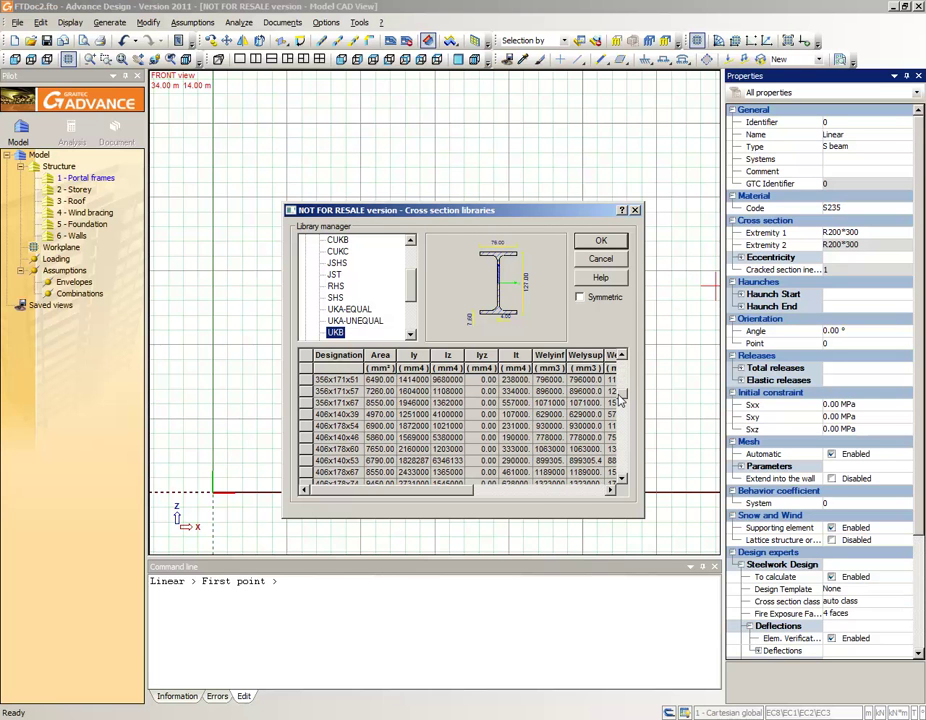
{"action": "left_click", "coordinate": [322, 472]}
{"action": "left_click", "coordinate": [597, 243]}
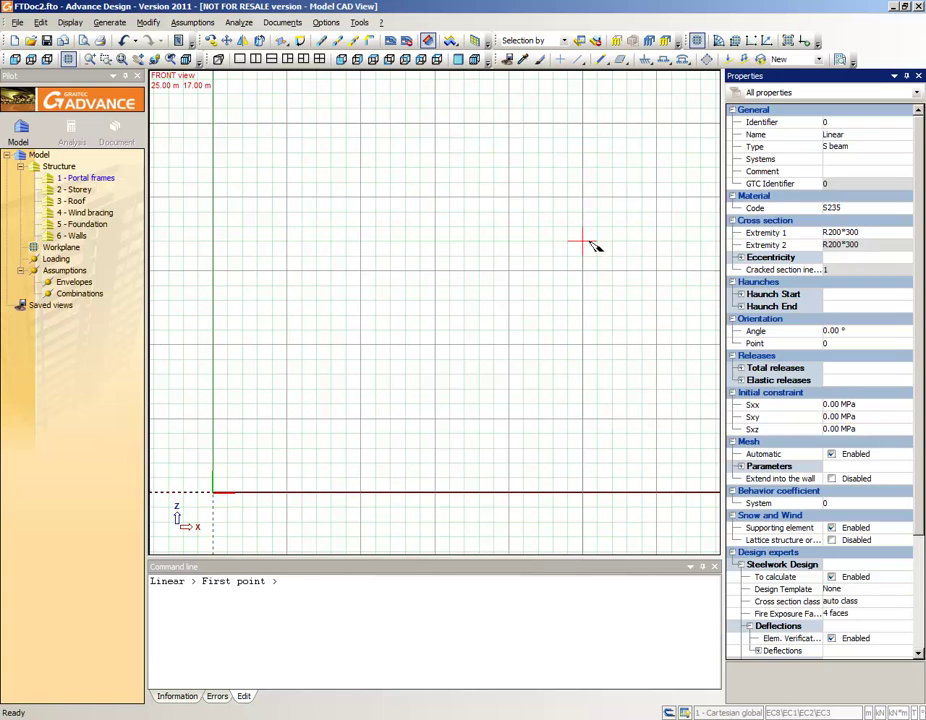
- Draw a 7 m vertical column from the origin to point 0,7
{"action": "left_click", "coordinate": [215, 492]}
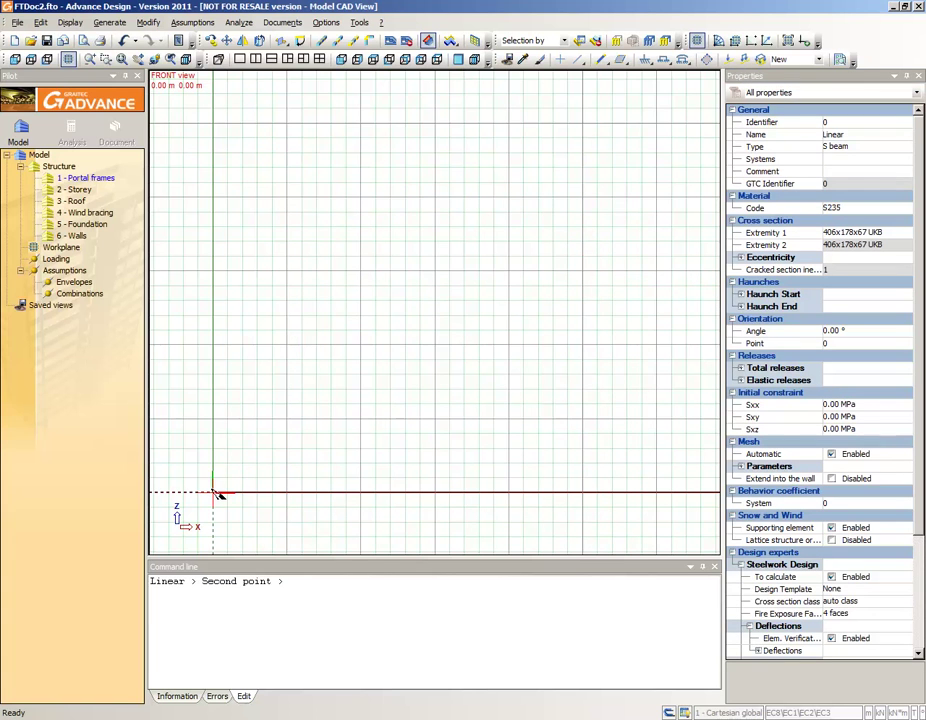
{"action": "type", "text": "0,7"}
{"action": "key", "text": "Return"}
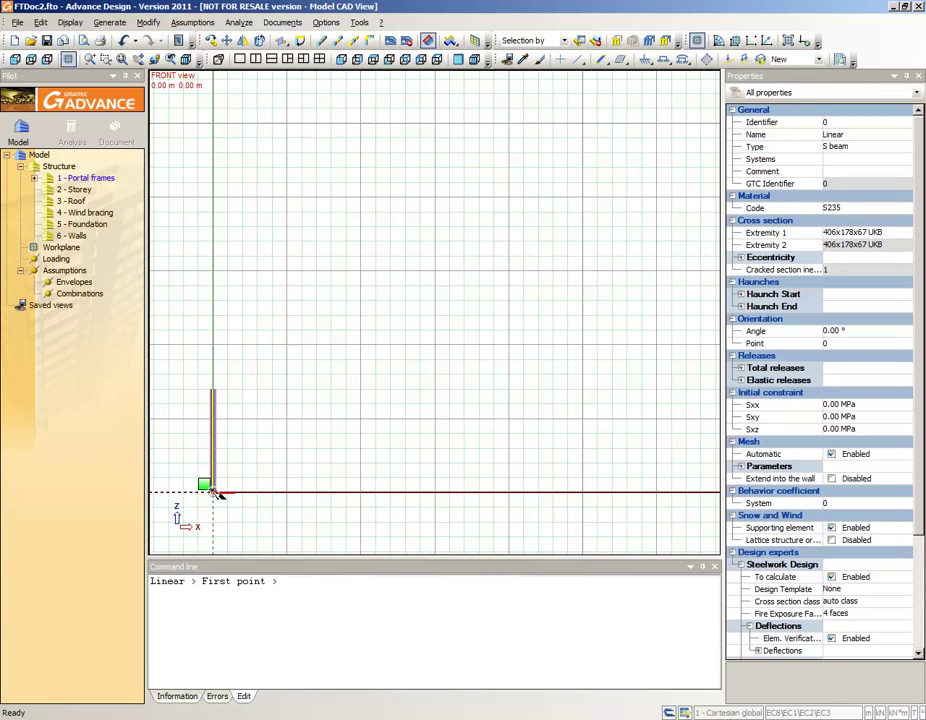
{"action": "key", "text": "Escape"}
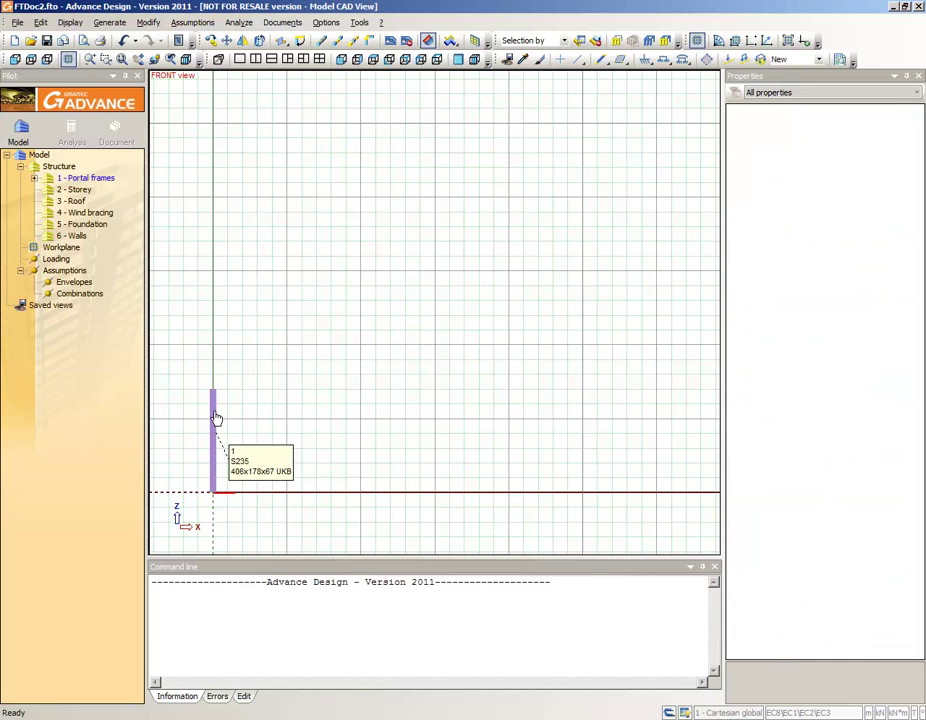
- Copy the column along translation vector 18 0 0 with Multiple copy
{"action": "left_click", "coordinate": [216, 418]}
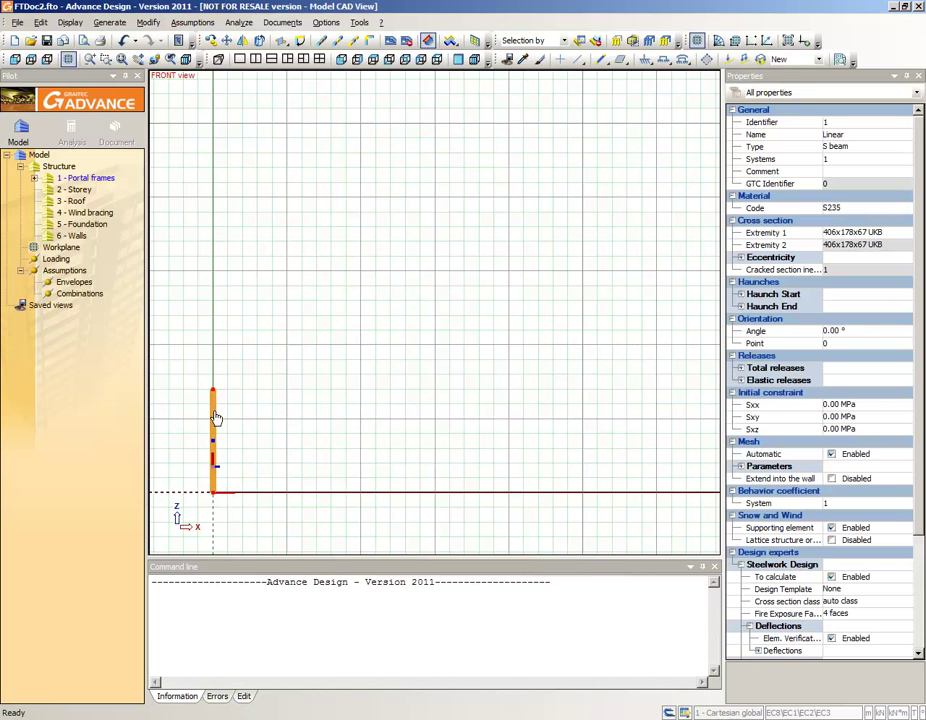
{"action": "left_click", "coordinate": [210, 42]}
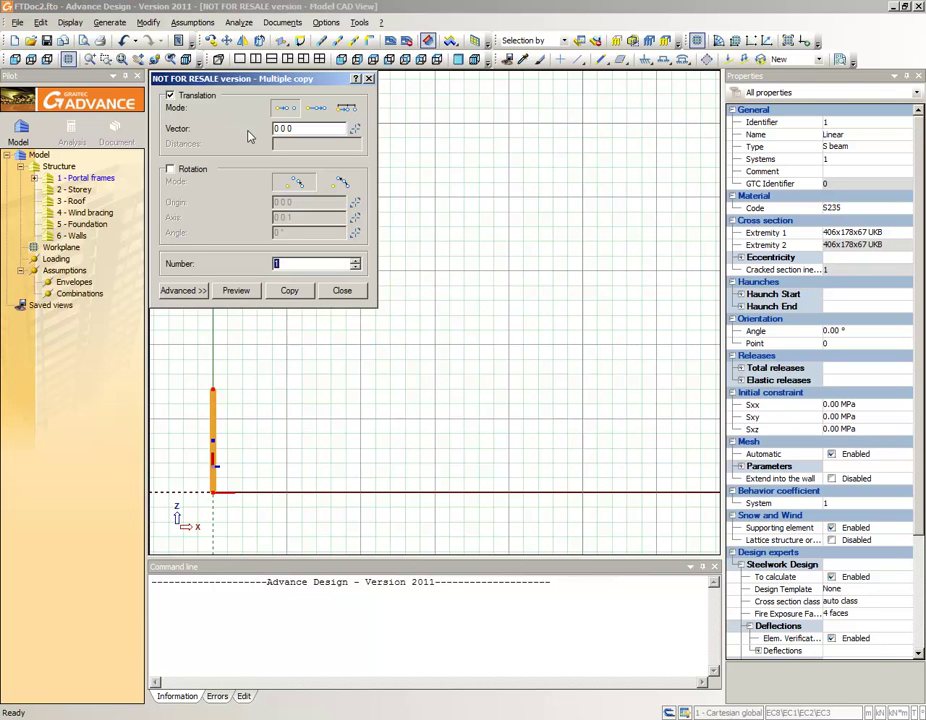
{"action": "double_click", "coordinate": [278, 128]}
{"action": "type", "text": "18"}
{"action": "left_click", "coordinate": [290, 292]}
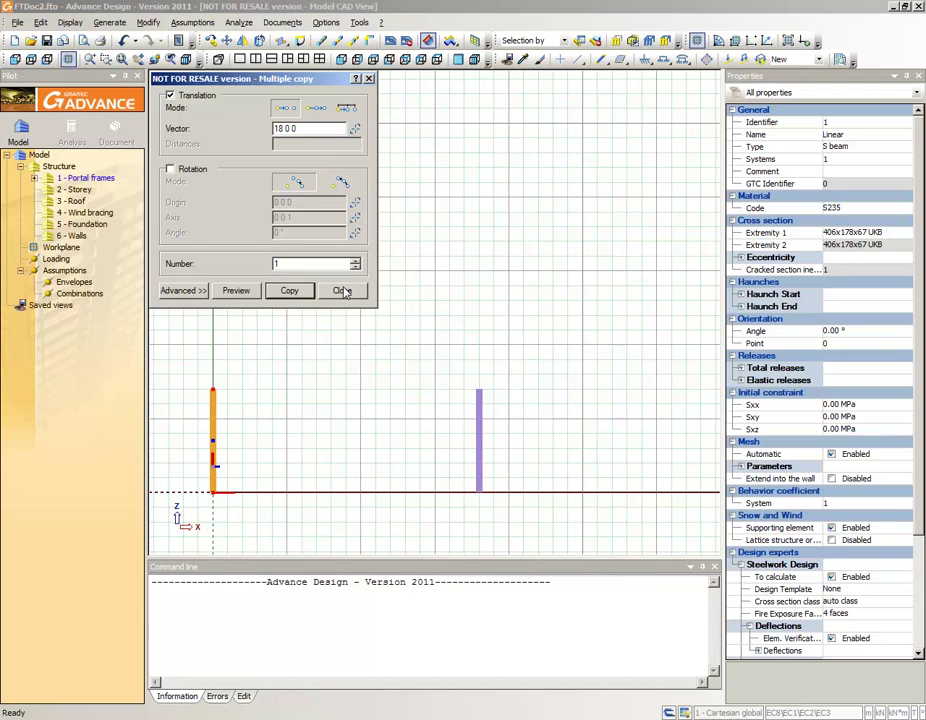
{"action": "left_click", "coordinate": [342, 290]}
{"action": "key", "text": "Escape"}
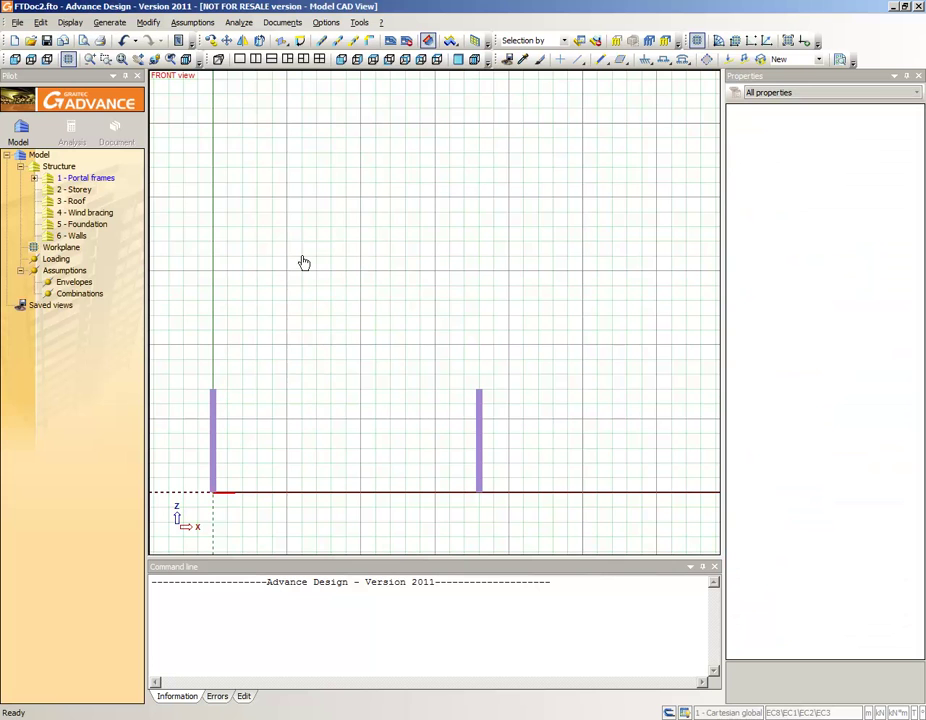
- Draw two rafters from the left and right column tops to a ridge at 9 8
{"action": "left_click", "coordinate": [600, 60]}
{"action": "left_click", "coordinate": [214, 396]}
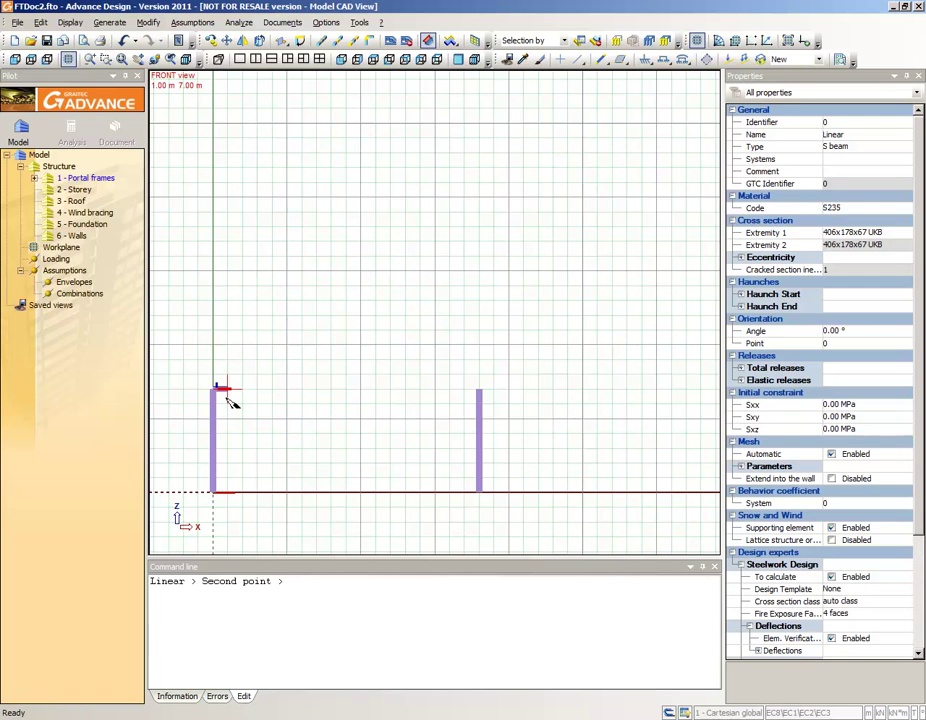
{"action": "type", "text": "9 8"}
{"action": "key", "text": "Return"}
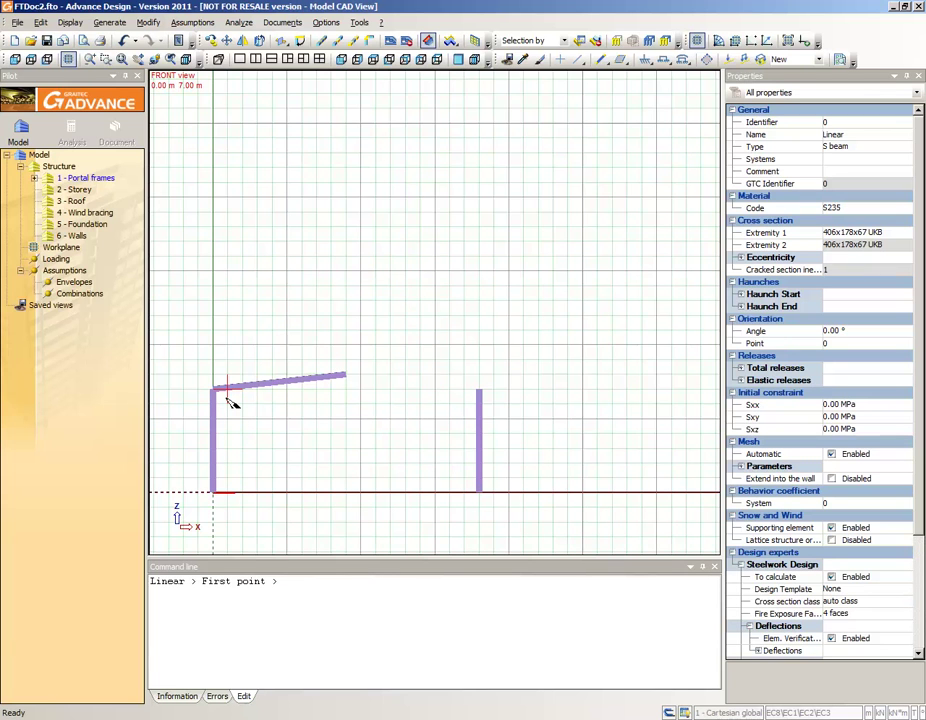
{"action": "left_click", "coordinate": [350, 378]}
{"action": "left_click", "coordinate": [478, 389]}
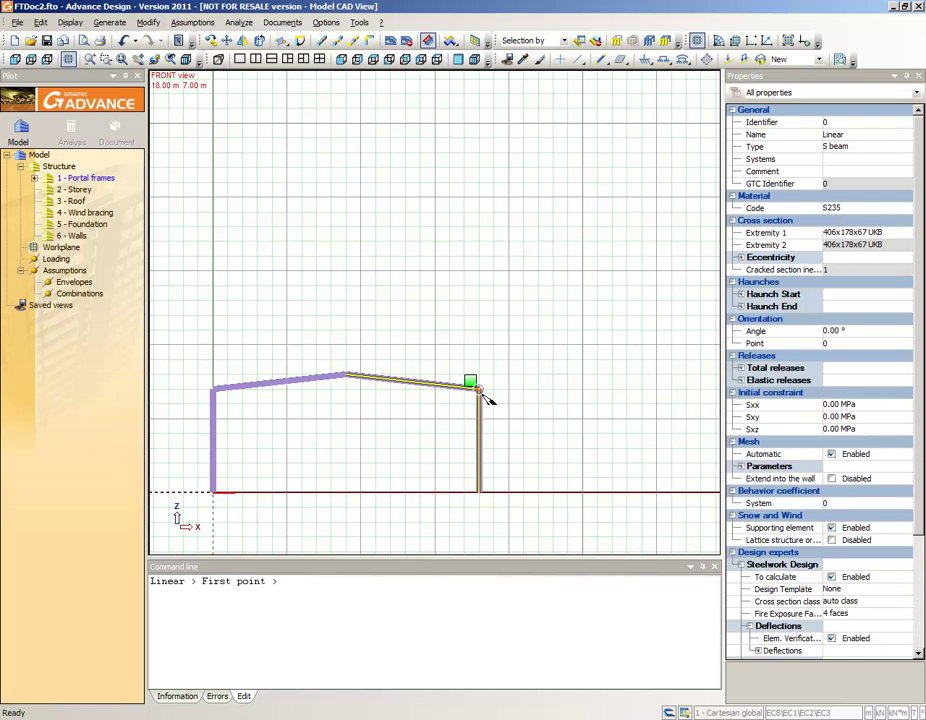
{"action": "left_click", "coordinate": [84, 192]}
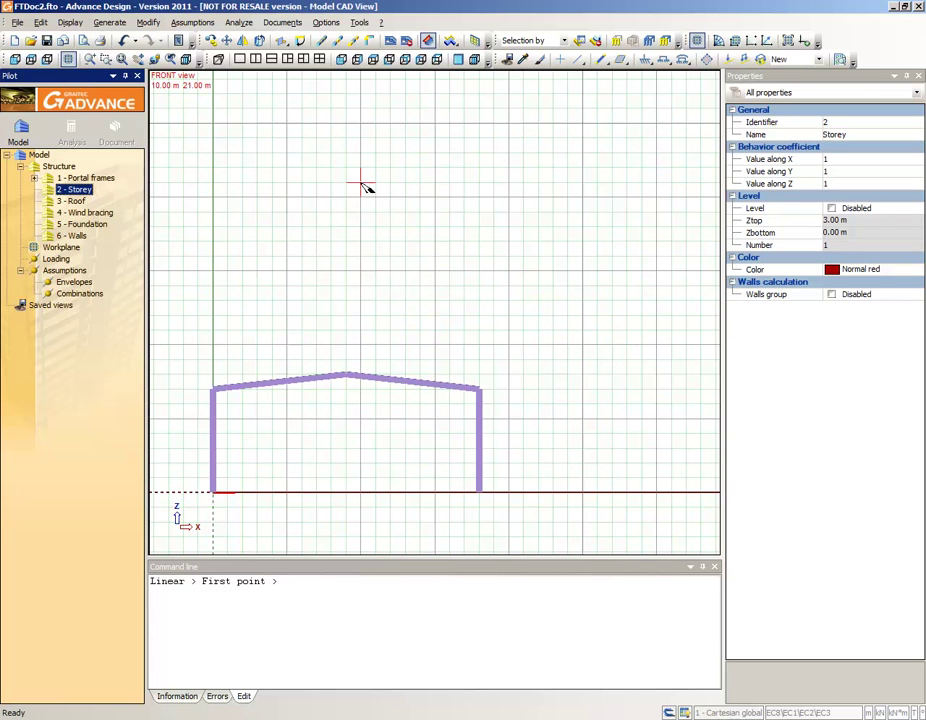
- Draw a 203x203x46 UKC column from x = 7 m on the ground up to 7 3.5
{"action": "left_click", "coordinate": [598, 60]}
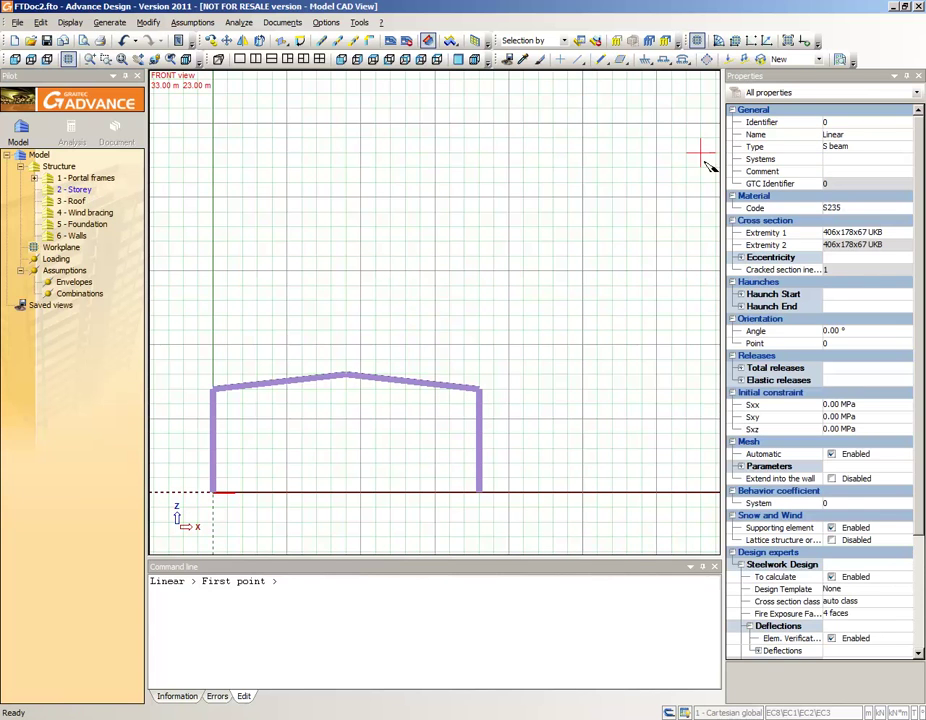
{"action": "double_click", "coordinate": [828, 234]}
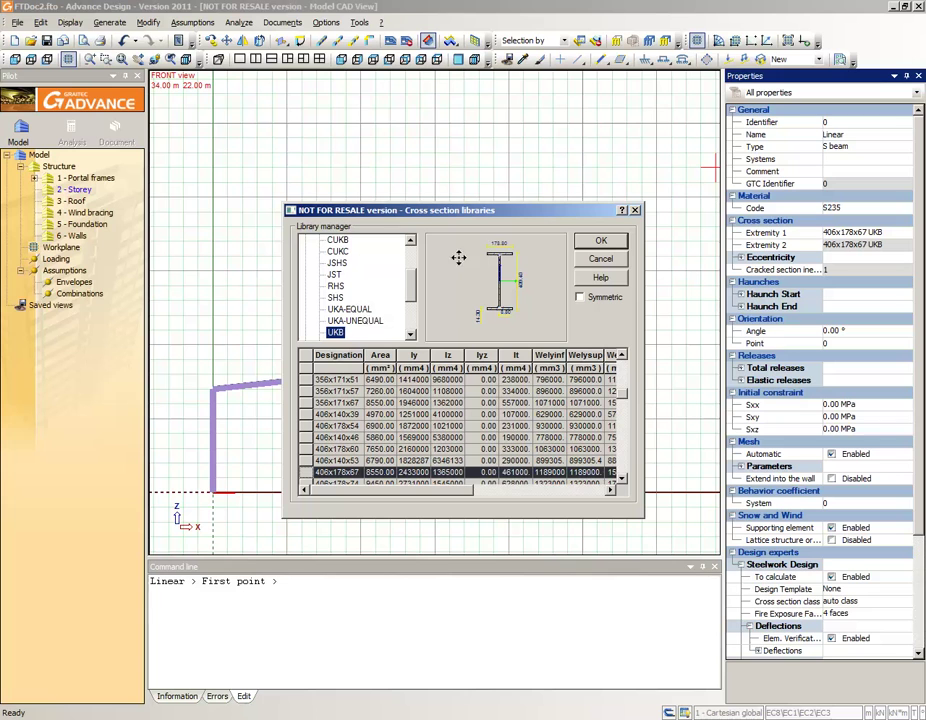
{"action": "scroll", "coordinate": [345, 300], "scroll_direction": "down", "scroll_amount": 2}
{"action": "left_click", "coordinate": [336, 309]}
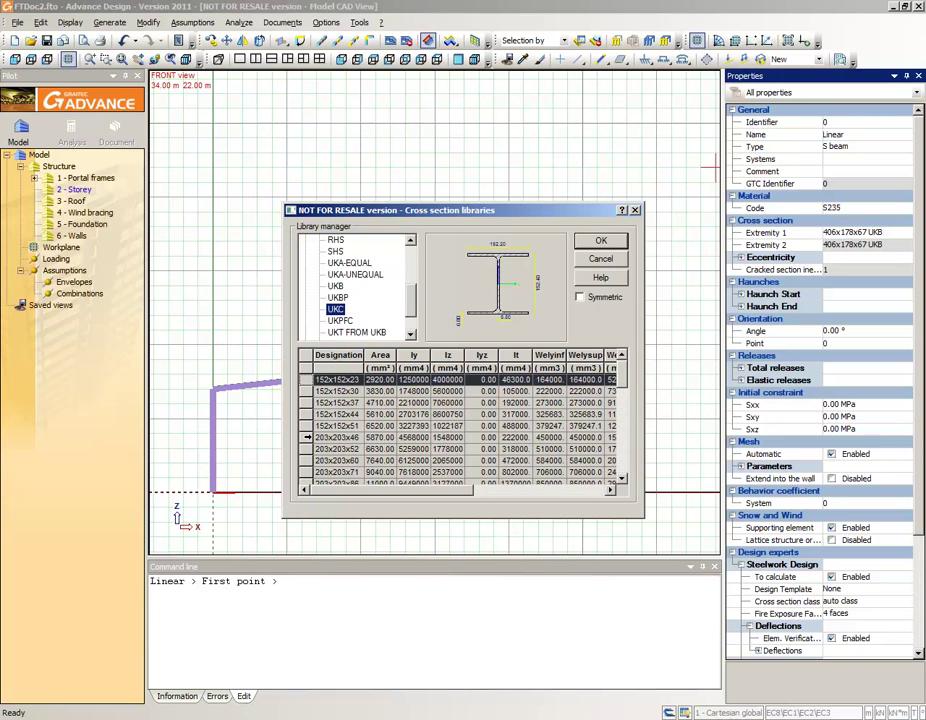
{"action": "left_click", "coordinate": [307, 437]}
{"action": "left_click", "coordinate": [596, 243]}
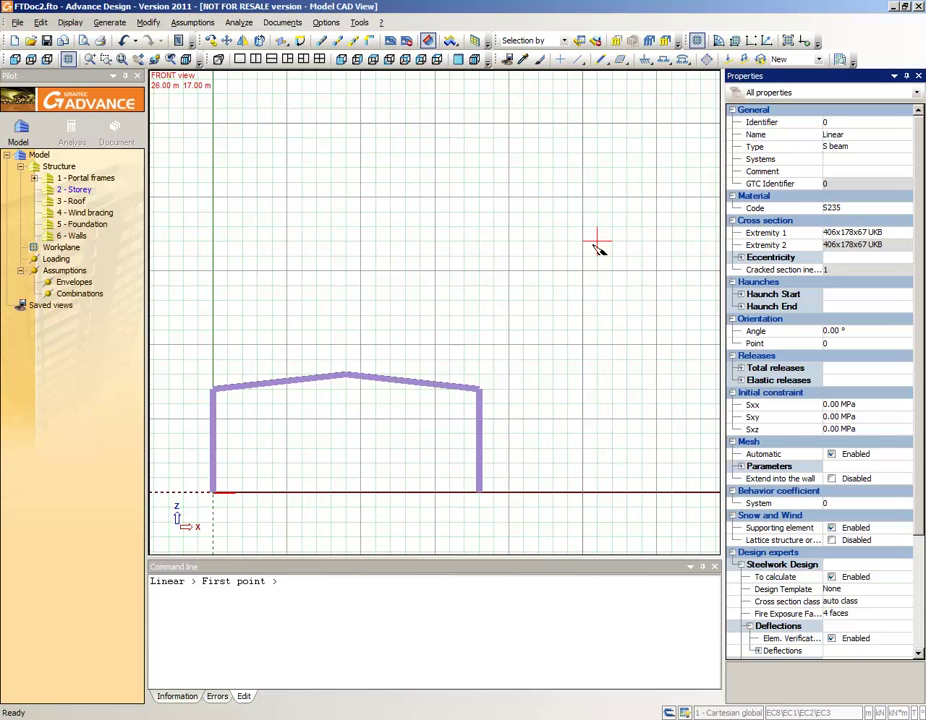
{"action": "left_click", "coordinate": [324, 493]}
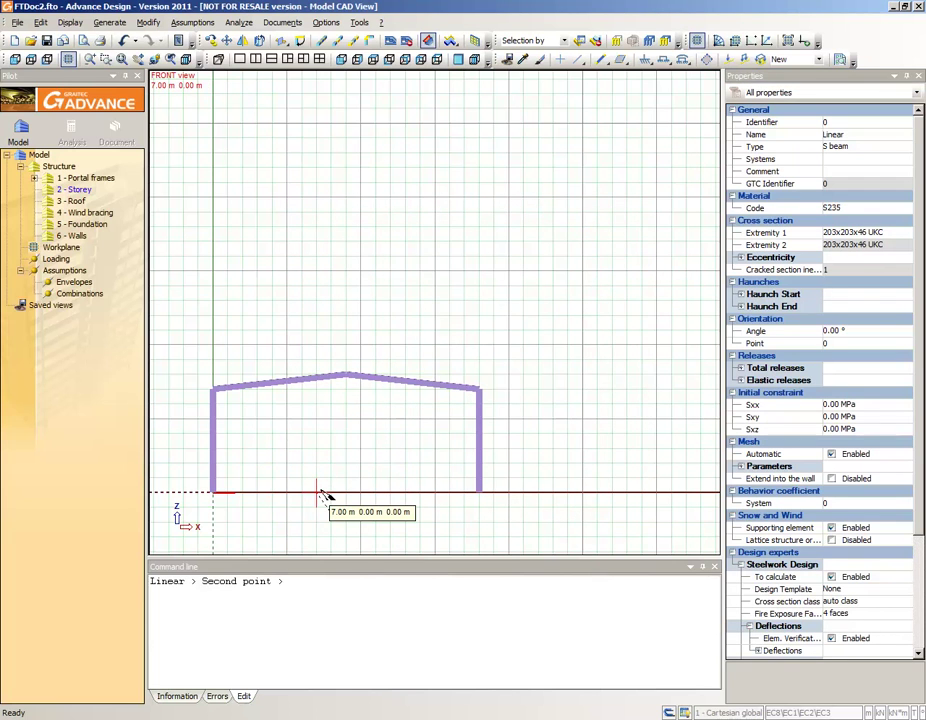
{"action": "type", "text": "7 3.5"}
{"action": "key", "text": "Return"}
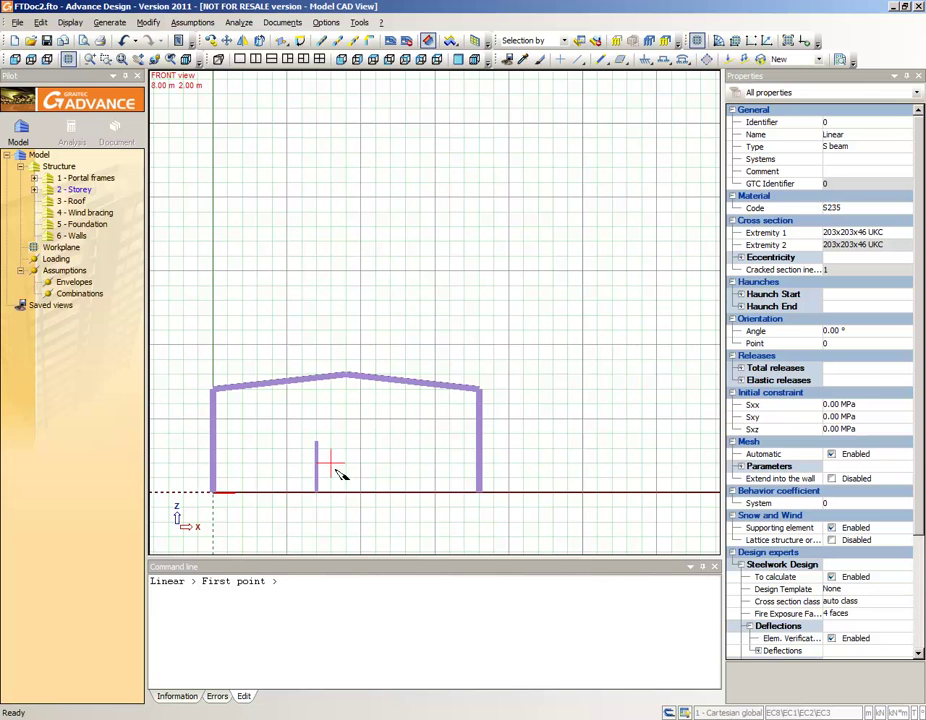
- Enable perpendicular snapping and ortho mode in the snap settings
{"action": "right_click", "coordinate": [332, 470]}
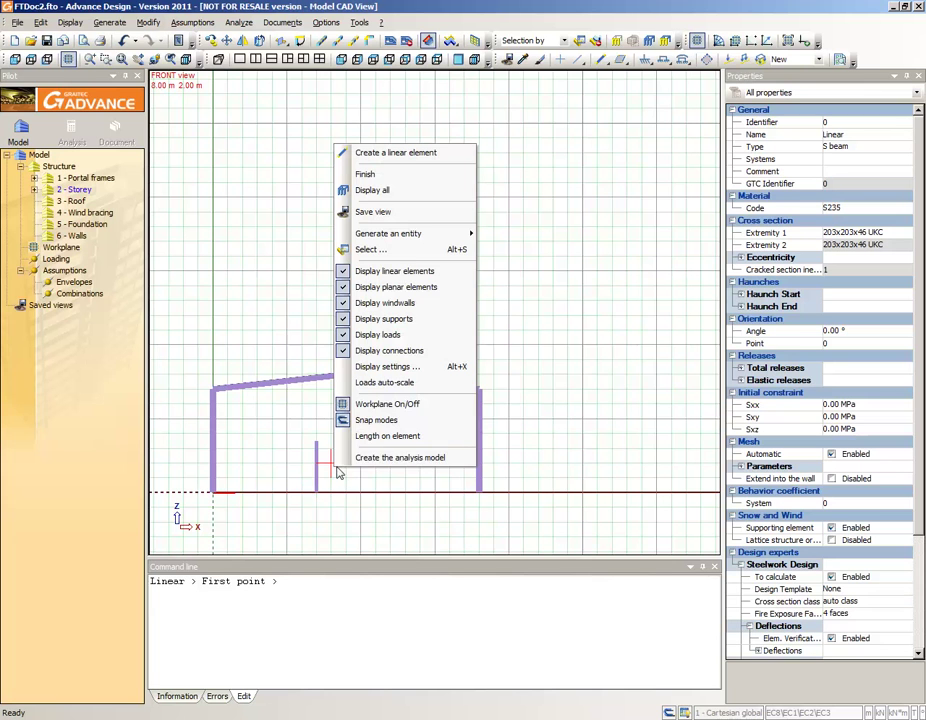
{"action": "left_click", "coordinate": [380, 420]}
{"action": "left_click", "coordinate": [421, 344]}
{"action": "left_click", "coordinate": [531, 365]}
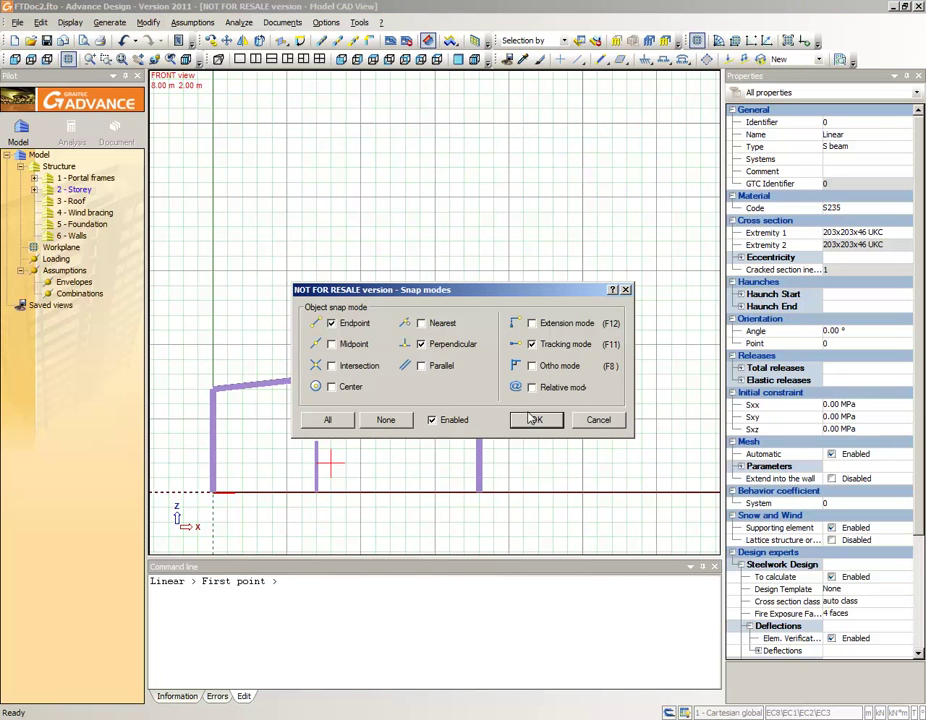
{"action": "left_click", "coordinate": [535, 420]}
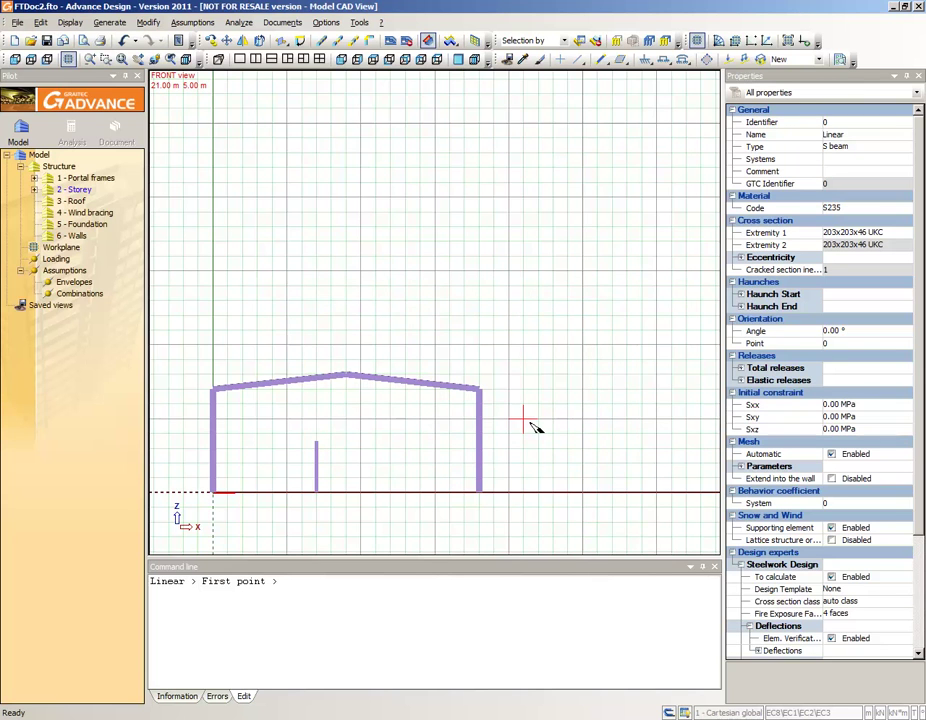
- Draw the storey beam from the new column's top to the left column
{"action": "left_click", "coordinate": [317, 442]}
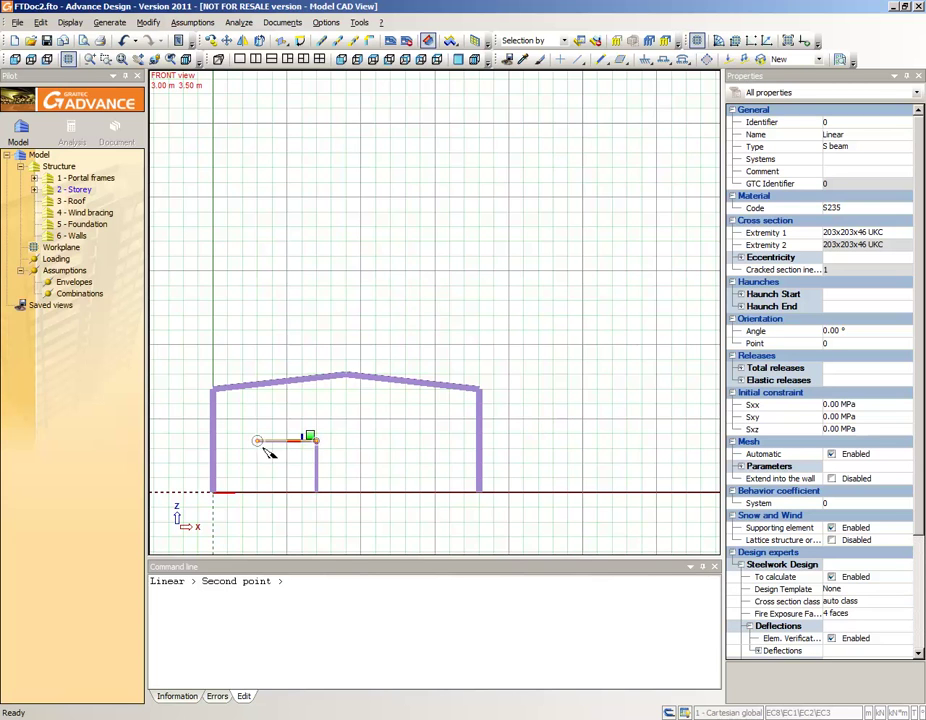
{"action": "left_click", "coordinate": [214, 441]}
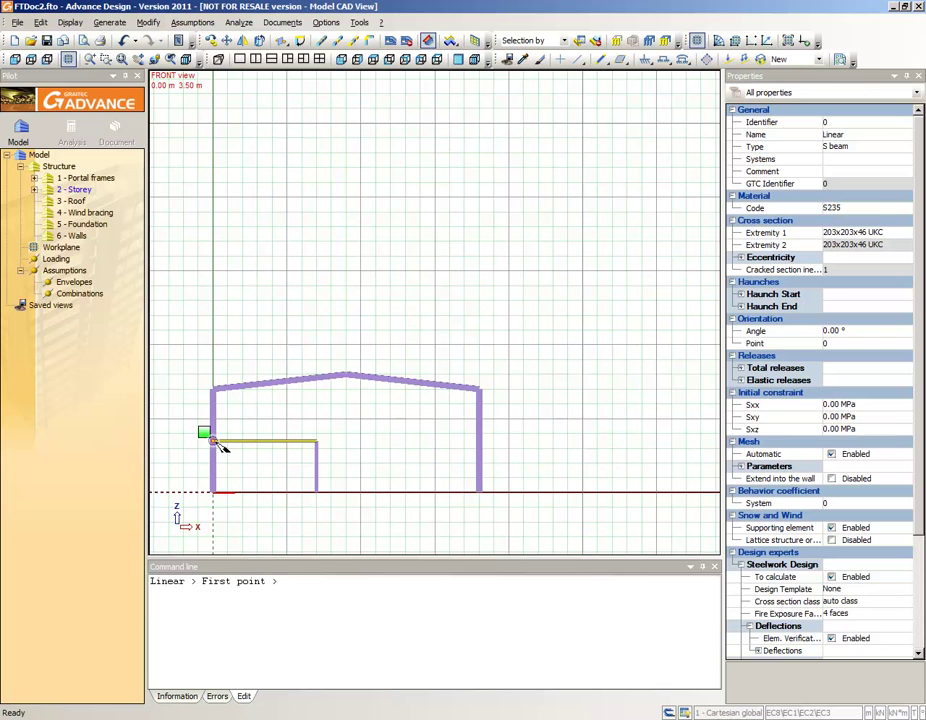
{"action": "left_click", "coordinate": [88, 225]}
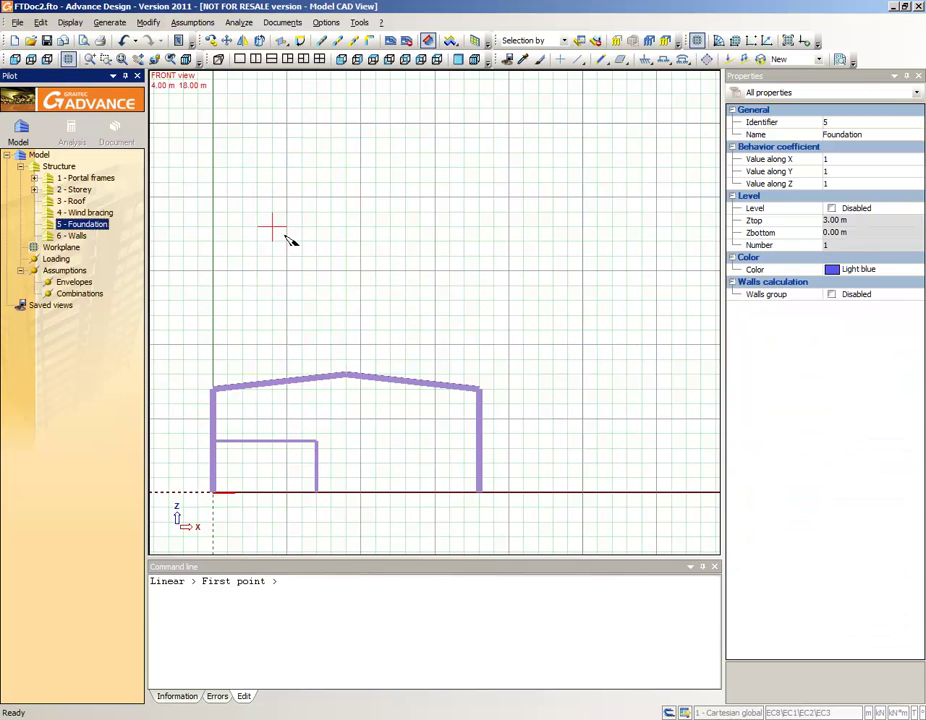
- Add hinge-type rigid point supports at the left, middle and right column bases
{"action": "left_click", "coordinate": [645, 60]}
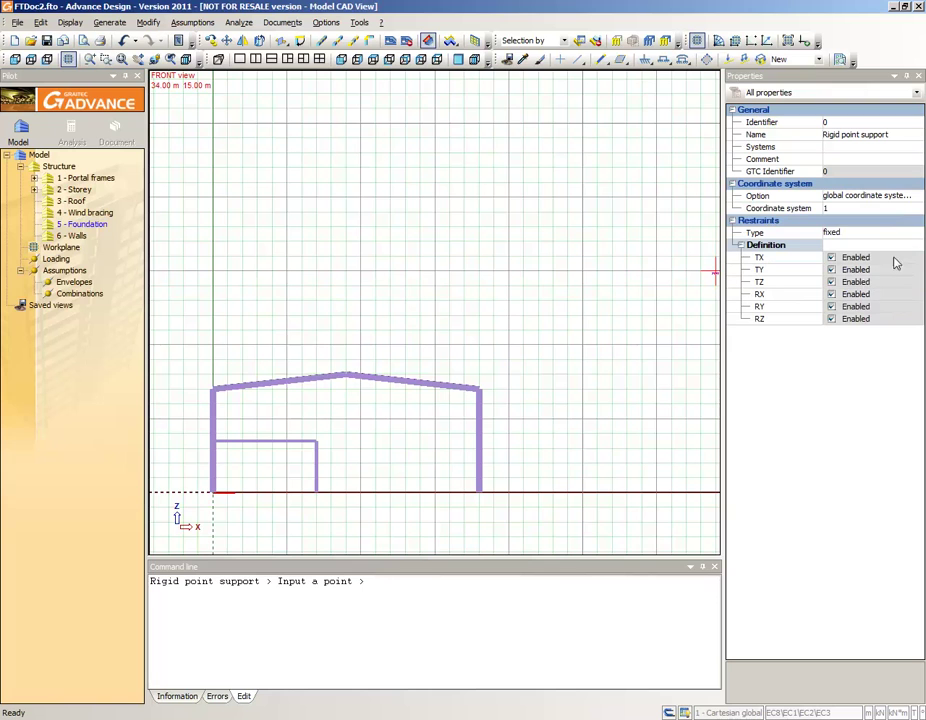
{"action": "left_click", "coordinate": [916, 233]}
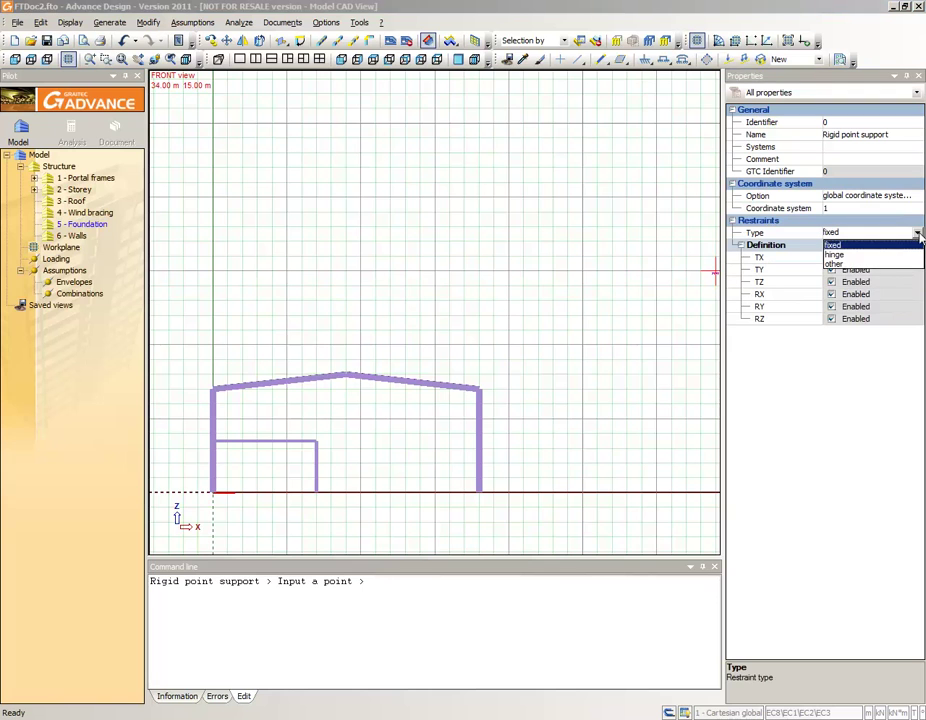
{"action": "left_click", "coordinate": [838, 255]}
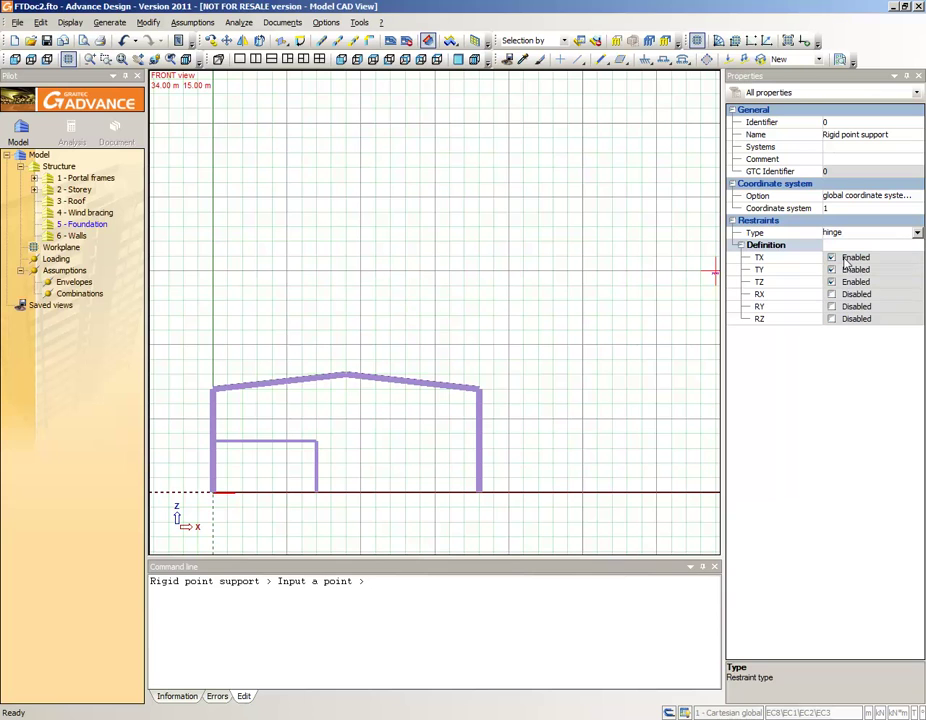
{"action": "left_click", "coordinate": [214, 490]}
{"action": "left_click", "coordinate": [316, 492]}
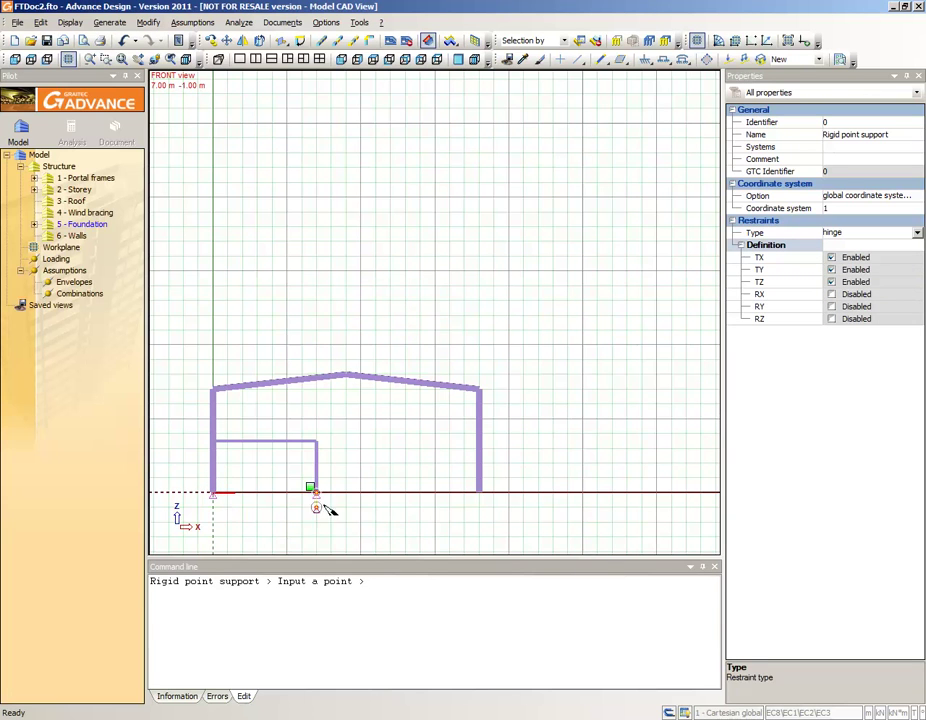
{"action": "left_click", "coordinate": [479, 495]}
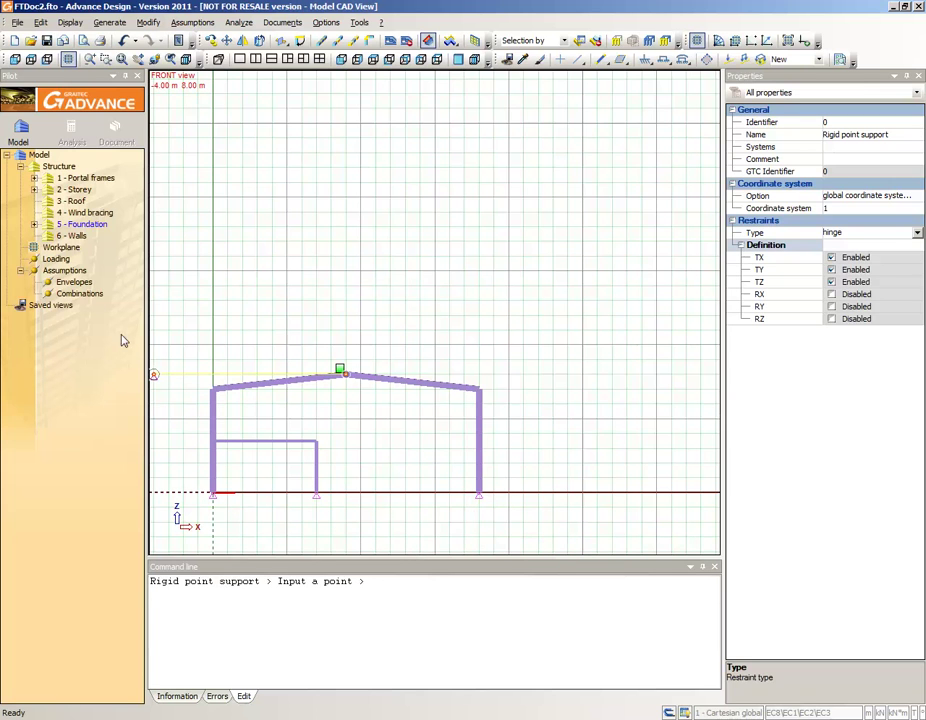
- Create load case families with one Dead loads case (G) and one Live loads case (Q)
{"action": "right_click", "coordinate": [59, 262]}
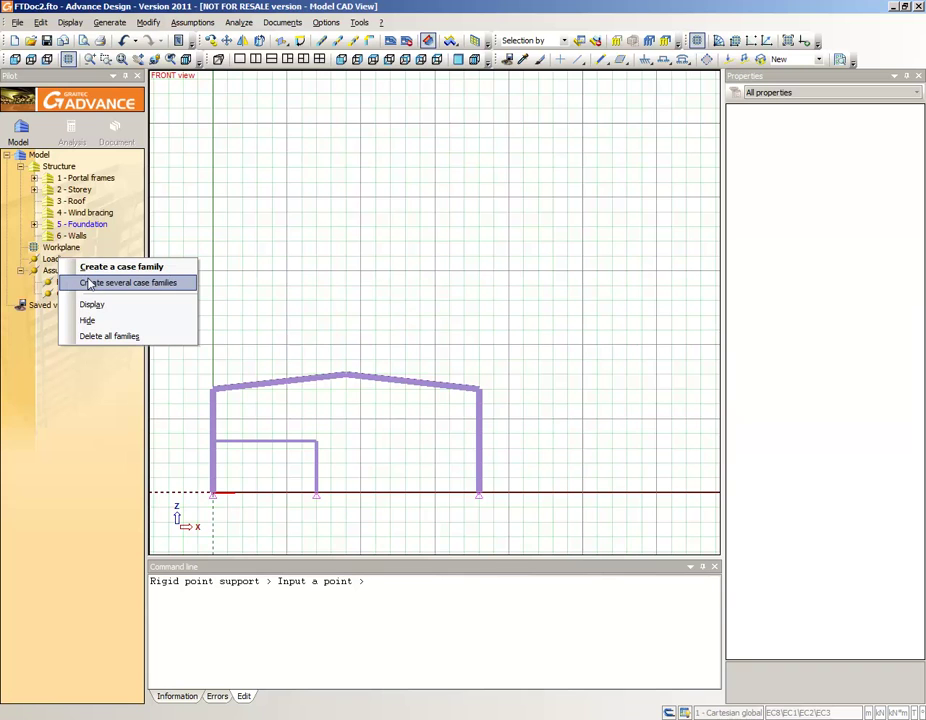
{"action": "left_click", "coordinate": [89, 284]}
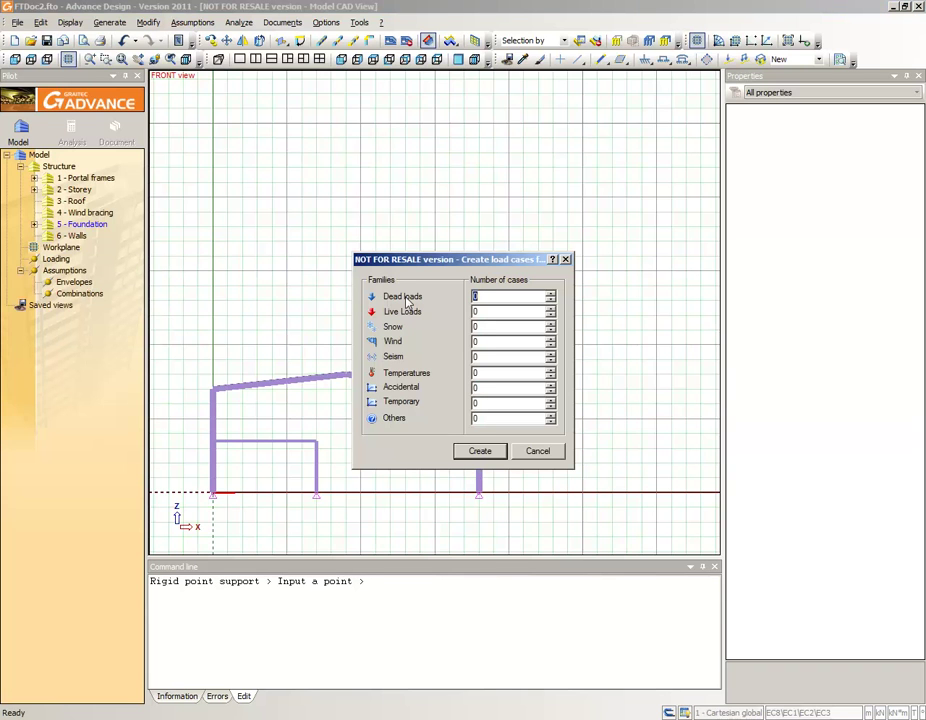
{"action": "left_click", "coordinate": [551, 295]}
{"action": "left_click", "coordinate": [551, 311]}
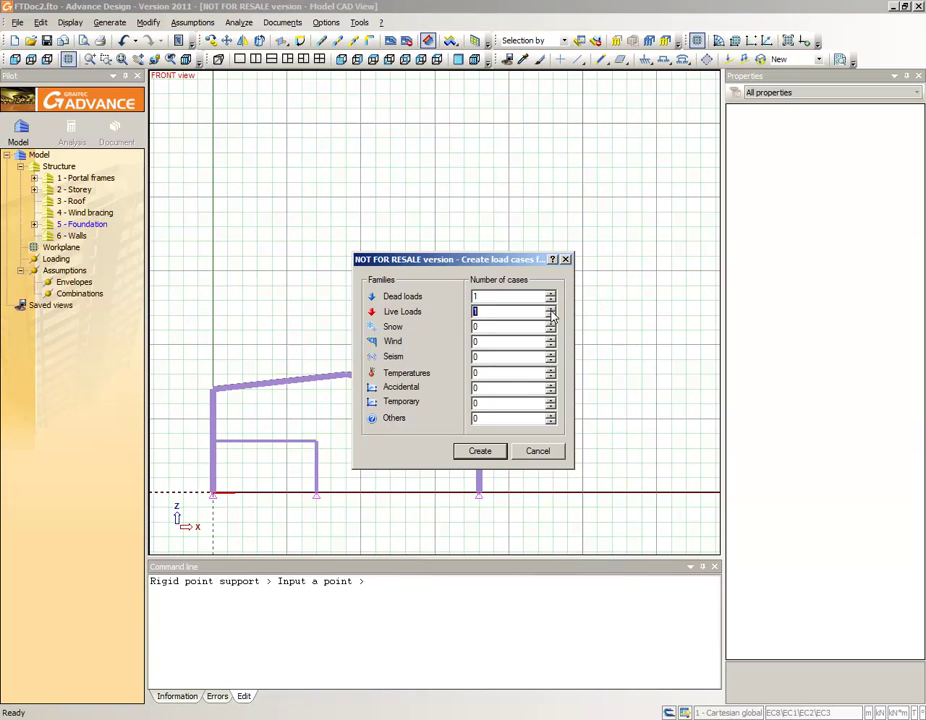
{"action": "left_click", "coordinate": [480, 451]}
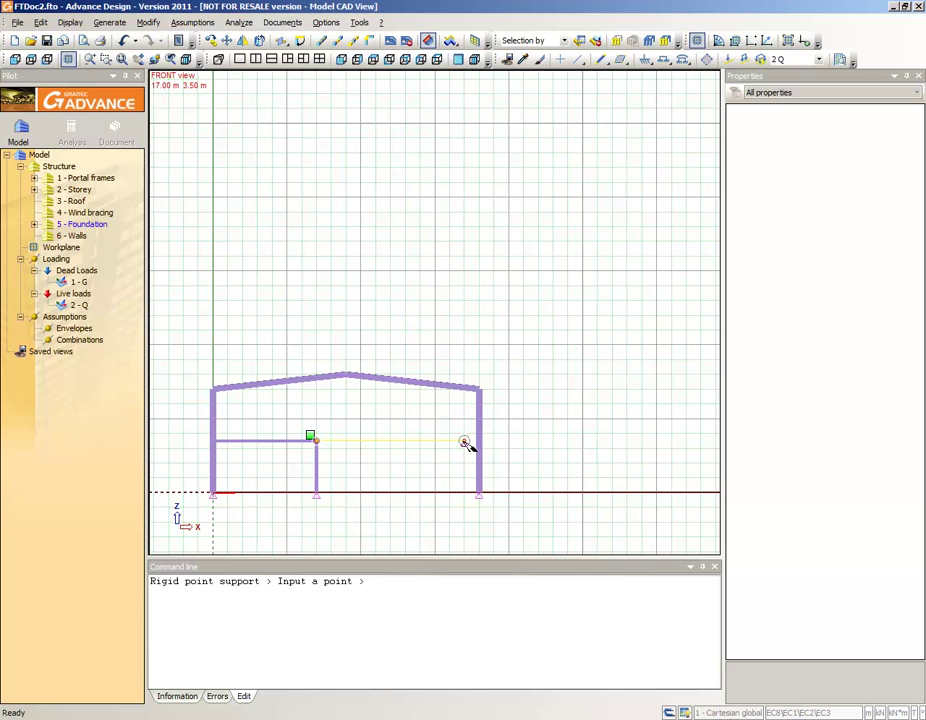
- Apply FZ -5 kN point loads in case 2 - Q at the ridge and eaves, auto-scaling the arrows
{"action": "left_click", "coordinate": [79, 305]}
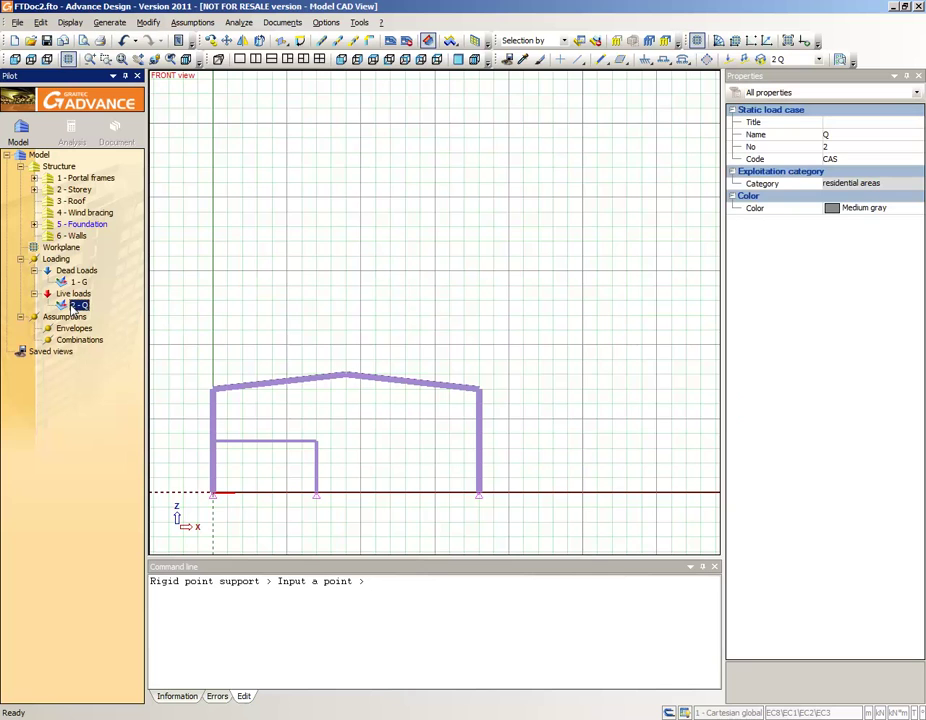
{"action": "left_click", "coordinate": [729, 59]}
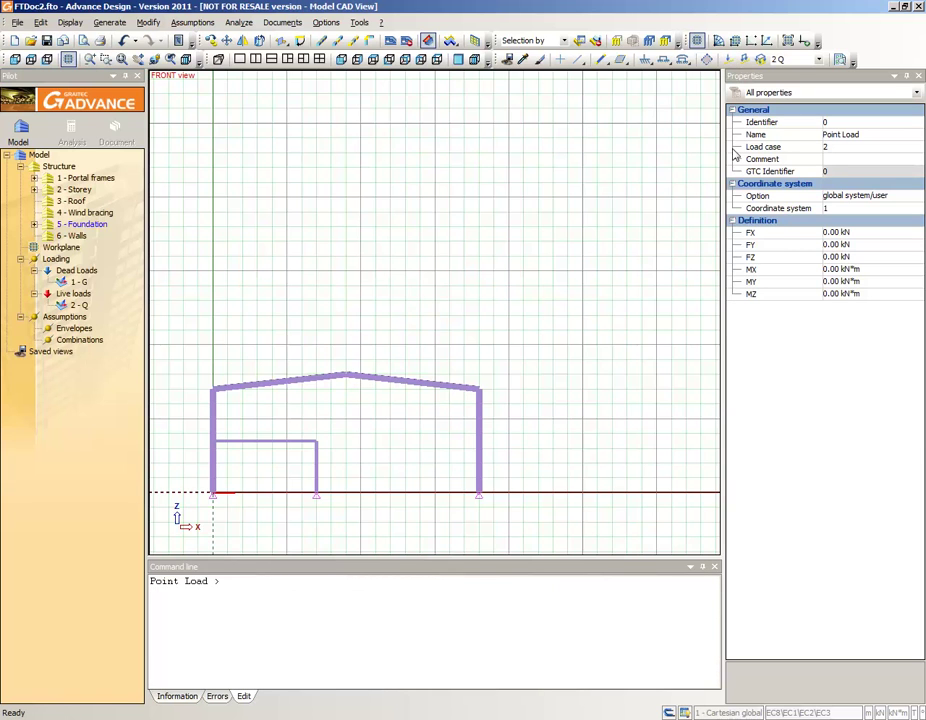
{"action": "left_click", "coordinate": [830, 256]}
{"action": "type", "text": "-5"}
{"action": "key", "text": "Return"}
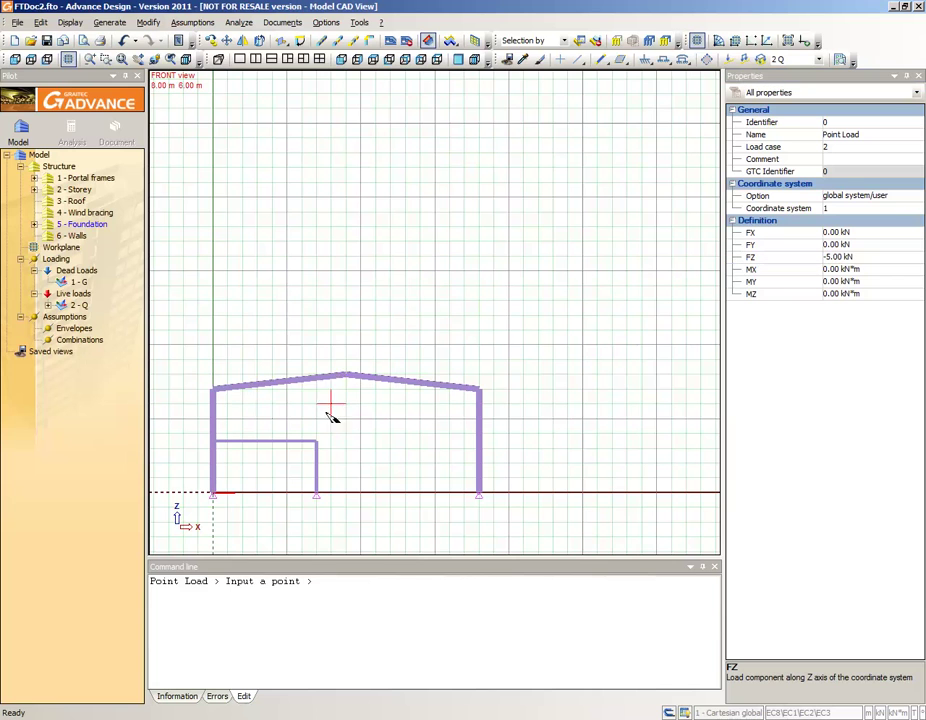
{"action": "left_click", "coordinate": [355, 383]}
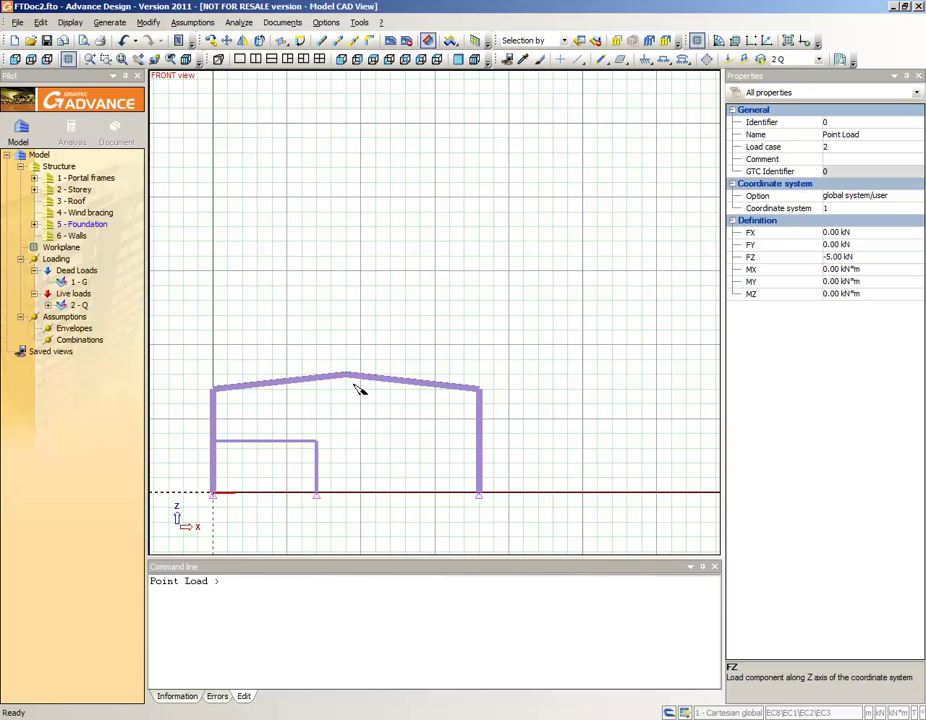
{"action": "left_click", "coordinate": [485, 396]}
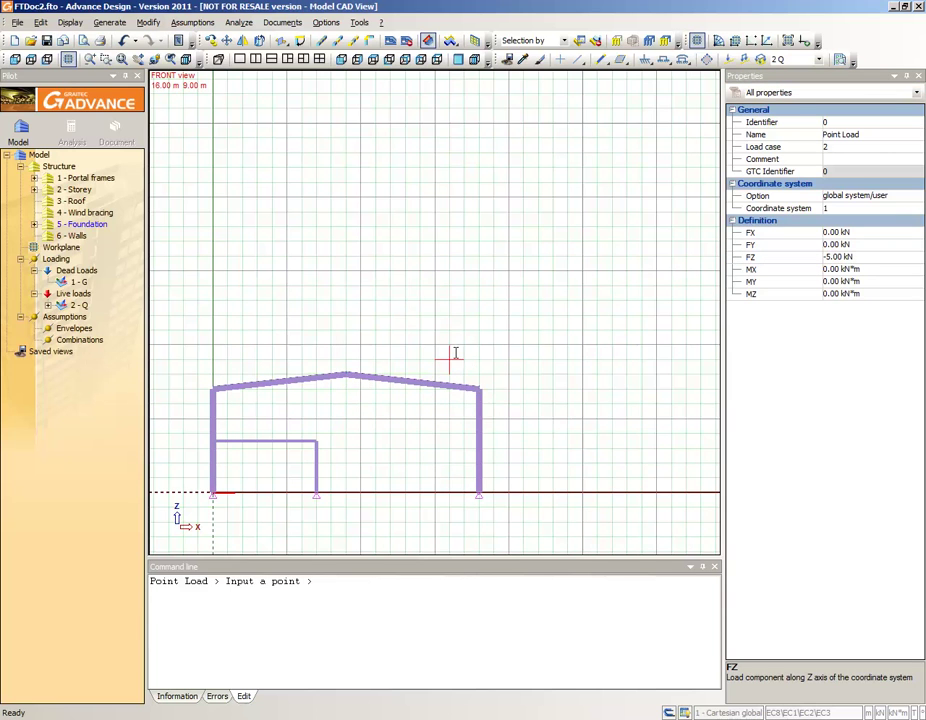
{"action": "right_click", "coordinate": [455, 353]}
{"action": "left_click", "coordinate": [512, 594]}
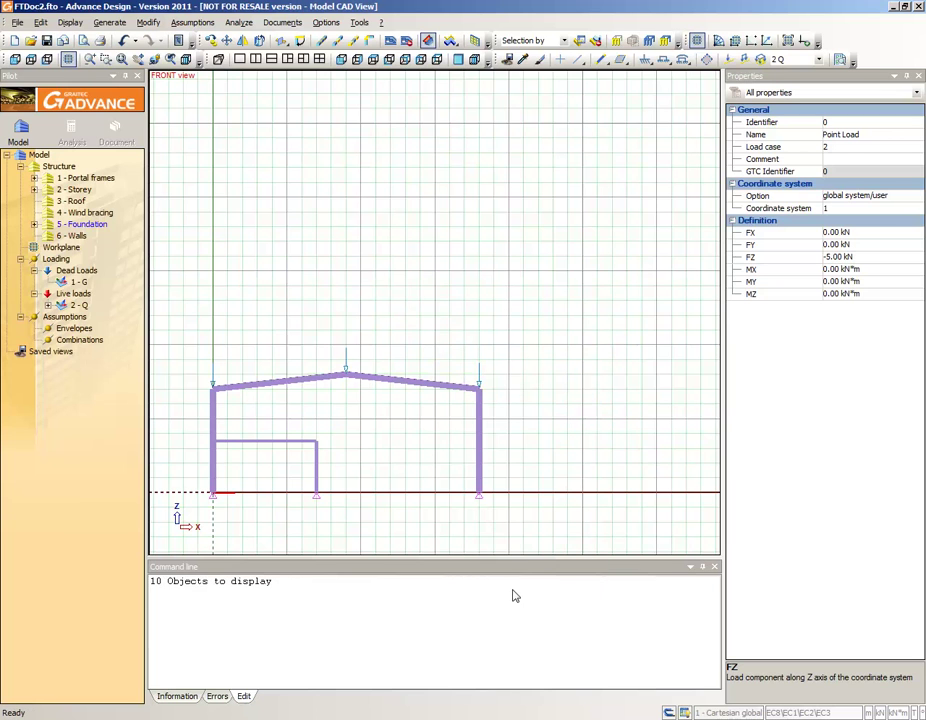
{"action": "key", "text": "Escape"}
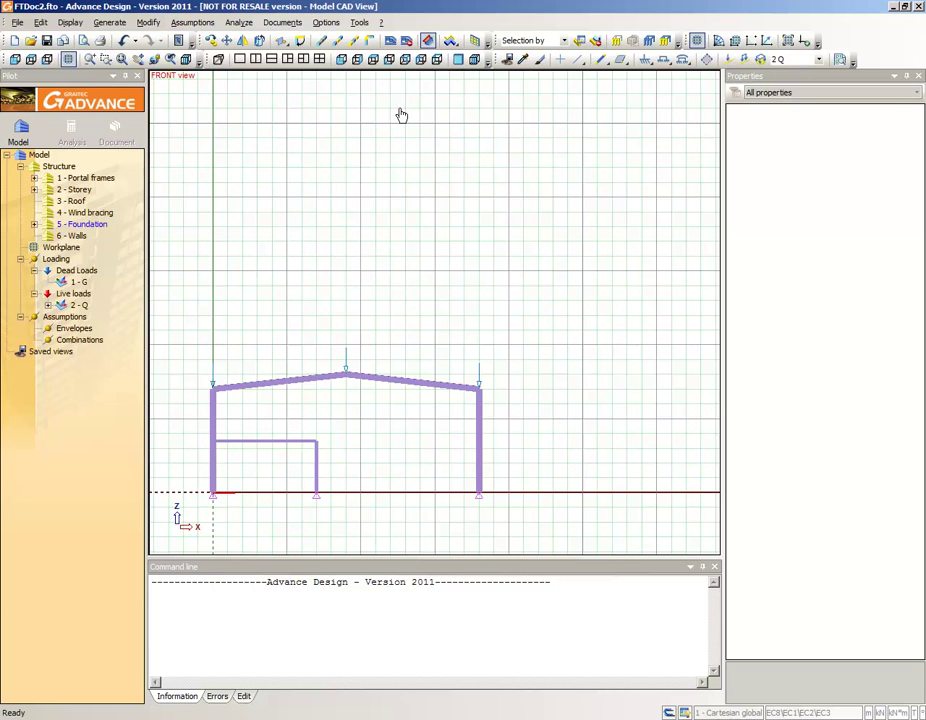
- Switch to the isometric 3D view and select all 12 portal frame objects
{"action": "left_click", "coordinate": [421, 61]}
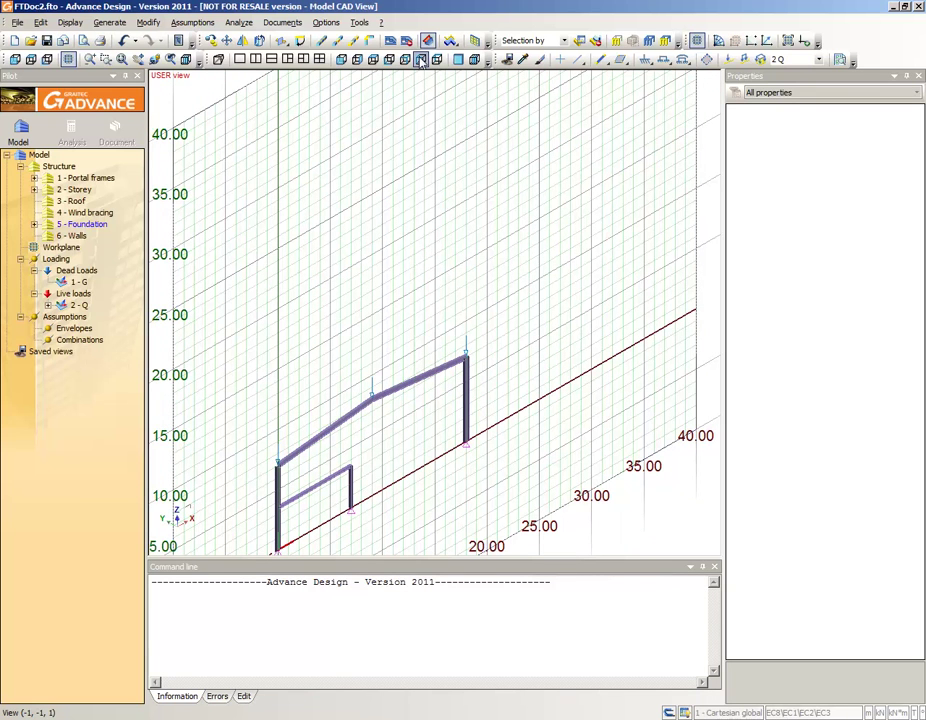
{"action": "left_click", "coordinate": [564, 41]}
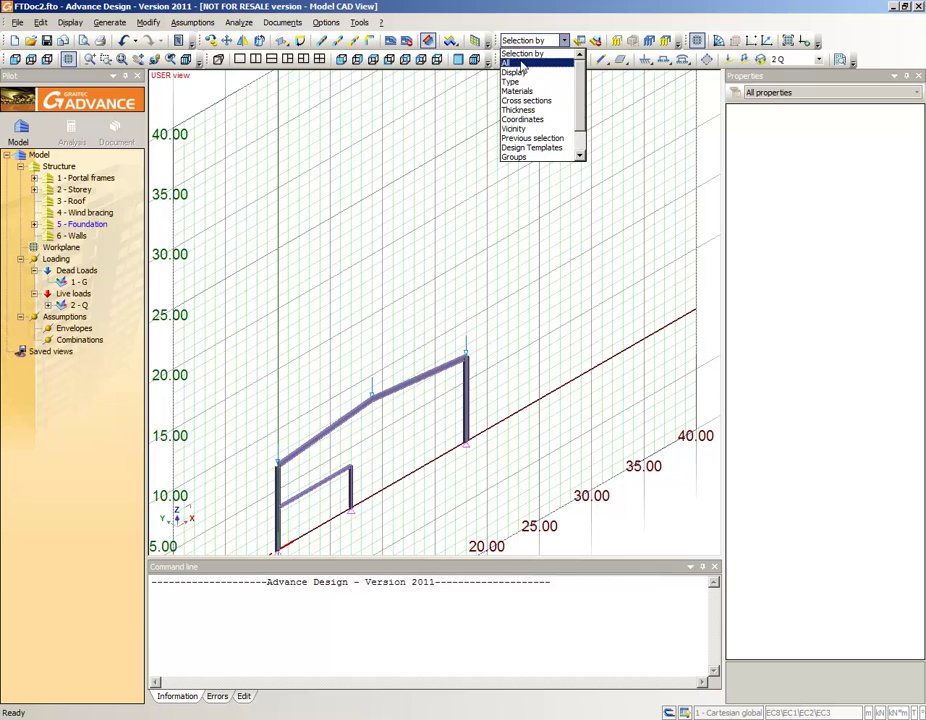
{"action": "left_click", "coordinate": [520, 64]}
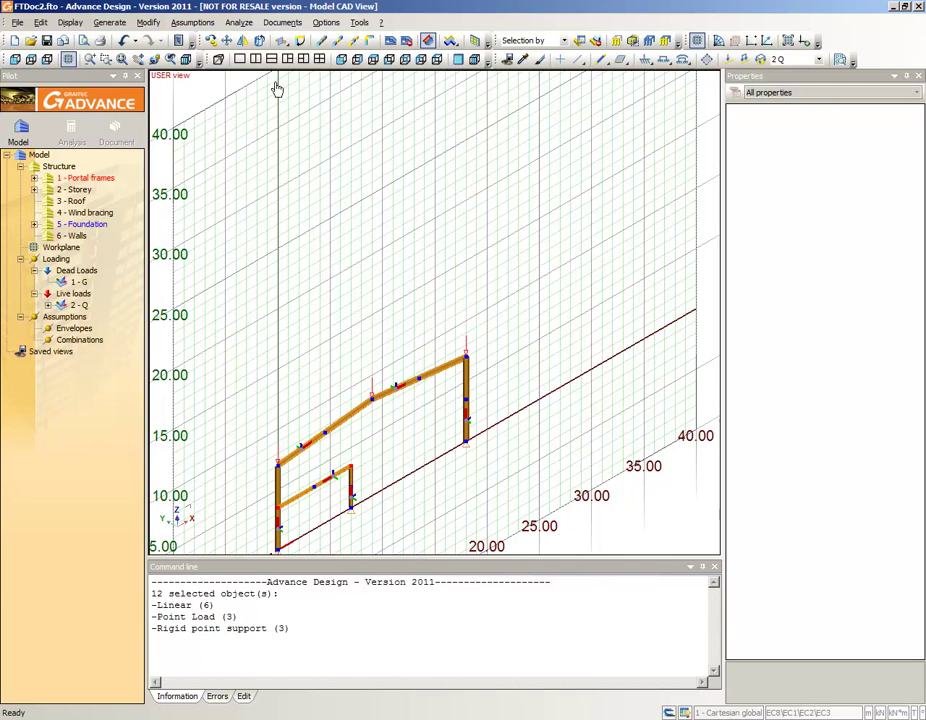
- Multiple-copy the whole frame along vector 0 -6 0 to make five copies
{"action": "left_click", "coordinate": [211, 43]}
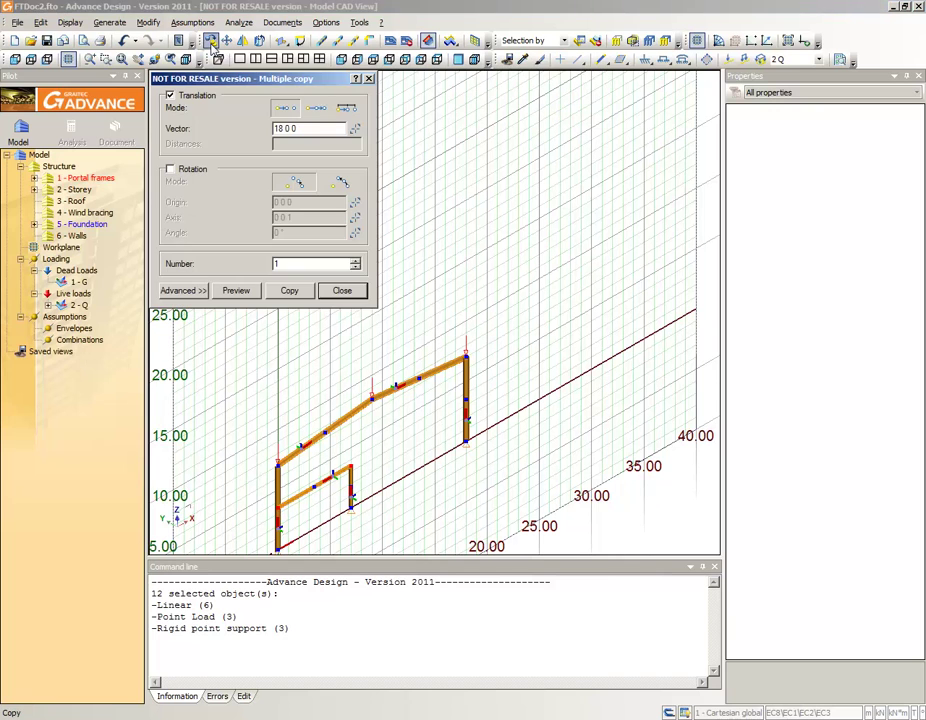
{"action": "double_click", "coordinate": [285, 128]}
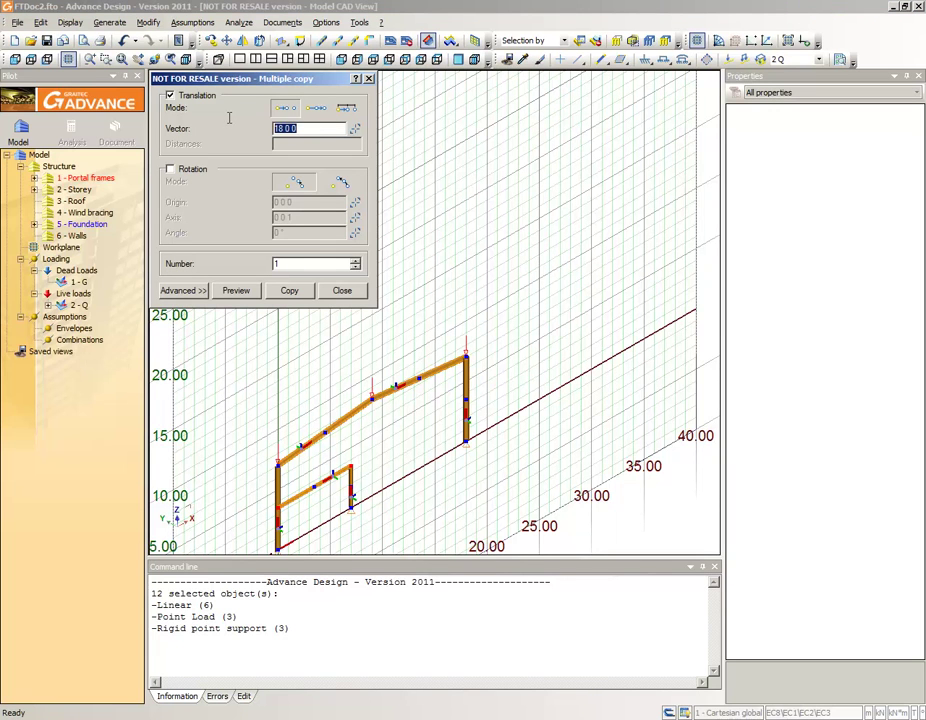
{"action": "type", "text": "0 -6 0"}
{"action": "key", "text": "Tab"}
{"action": "type", "text": "4"}
{"action": "left_click", "coordinate": [237, 291]}
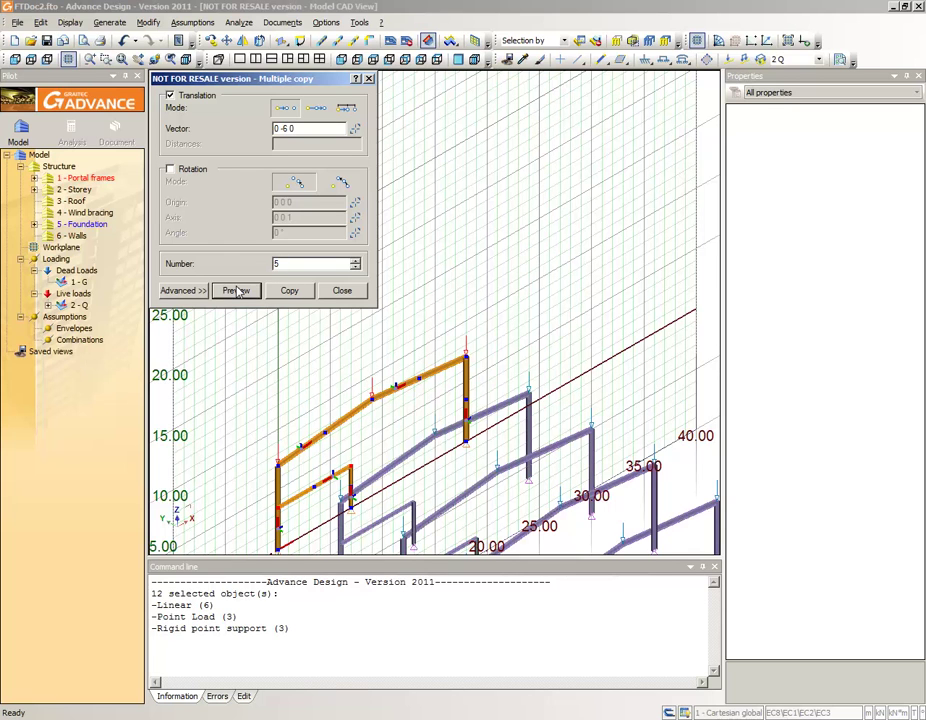
{"action": "left_click", "coordinate": [288, 291]}
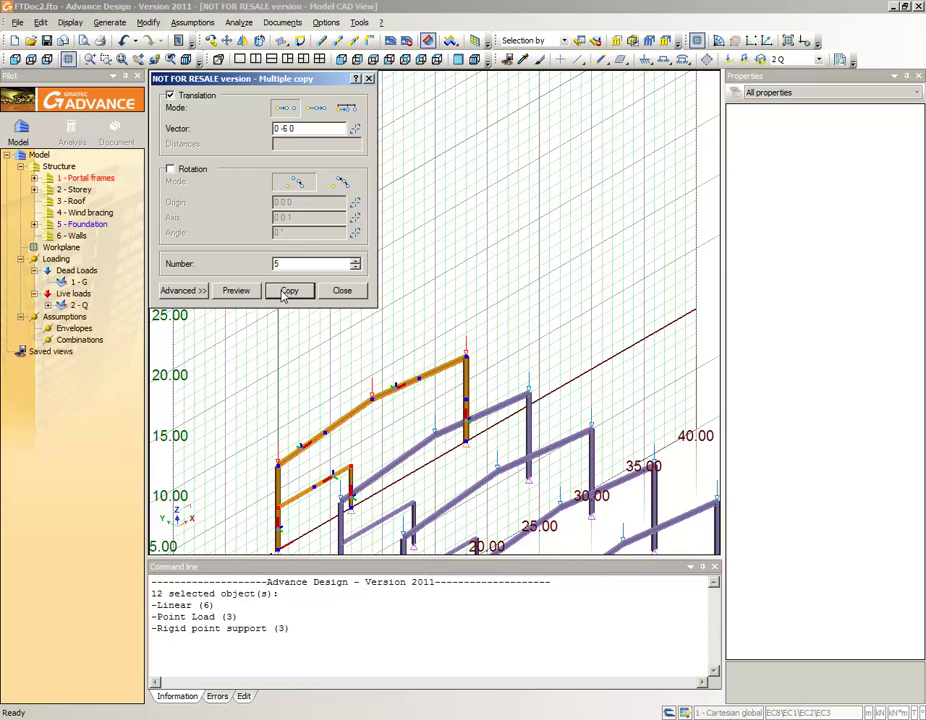
{"action": "left_click", "coordinate": [340, 291]}
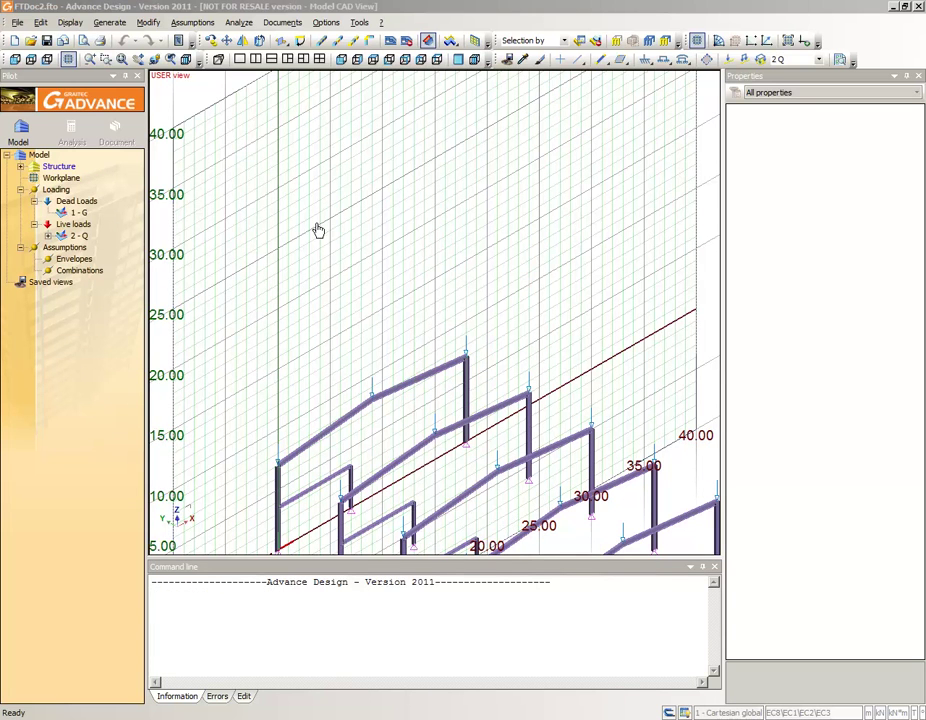
- Zoom to fit, make 3 - Roof the current system, and start a linear element
{"action": "left_click", "coordinate": [121, 60]}
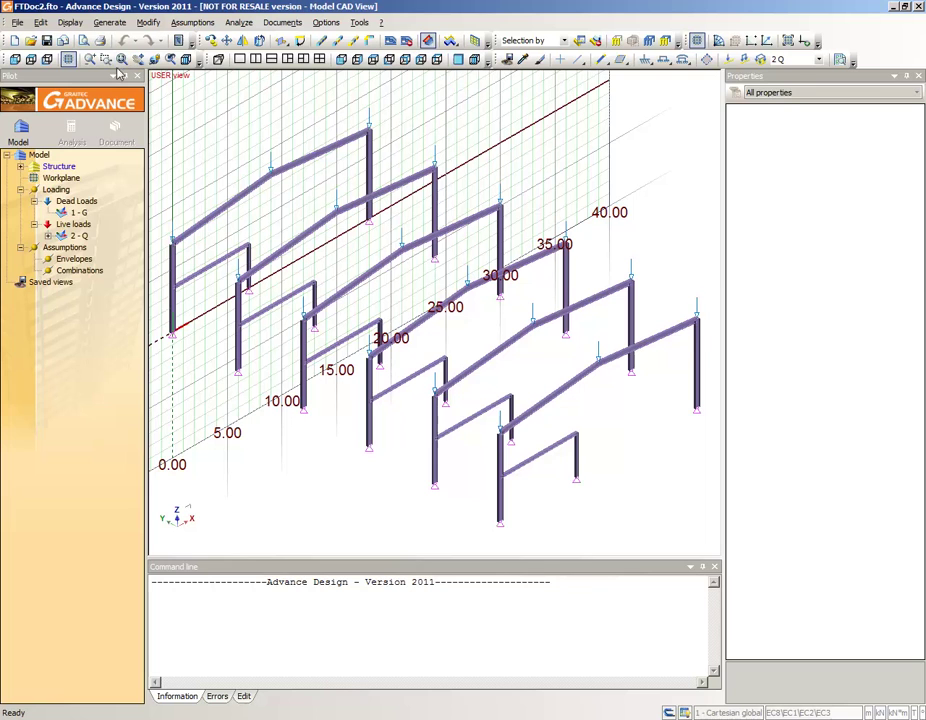
{"action": "left_click", "coordinate": [18, 168]}
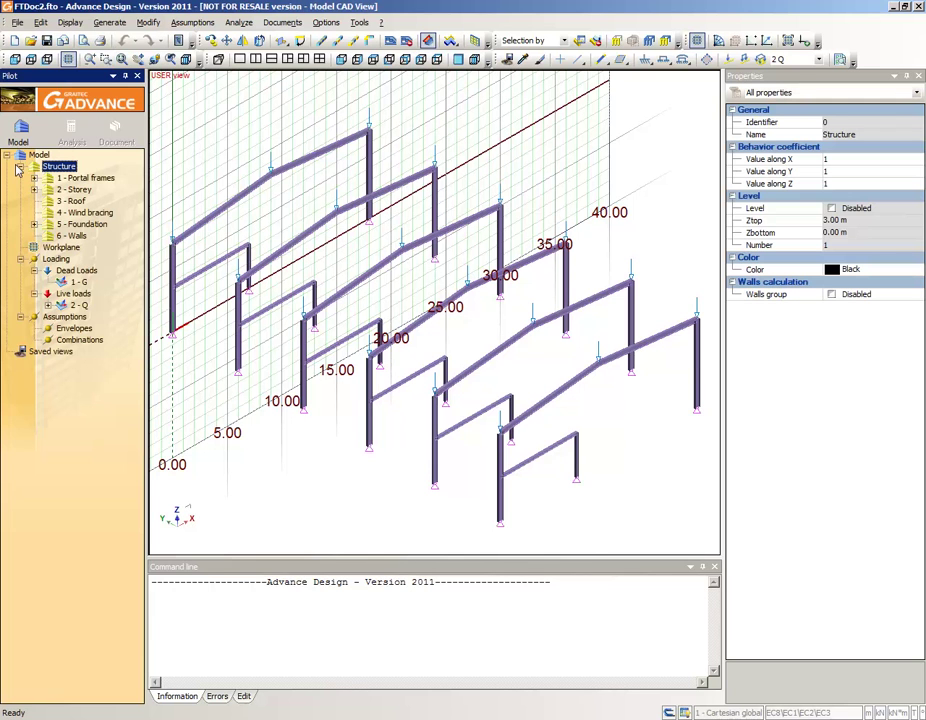
{"action": "left_click", "coordinate": [72, 204]}
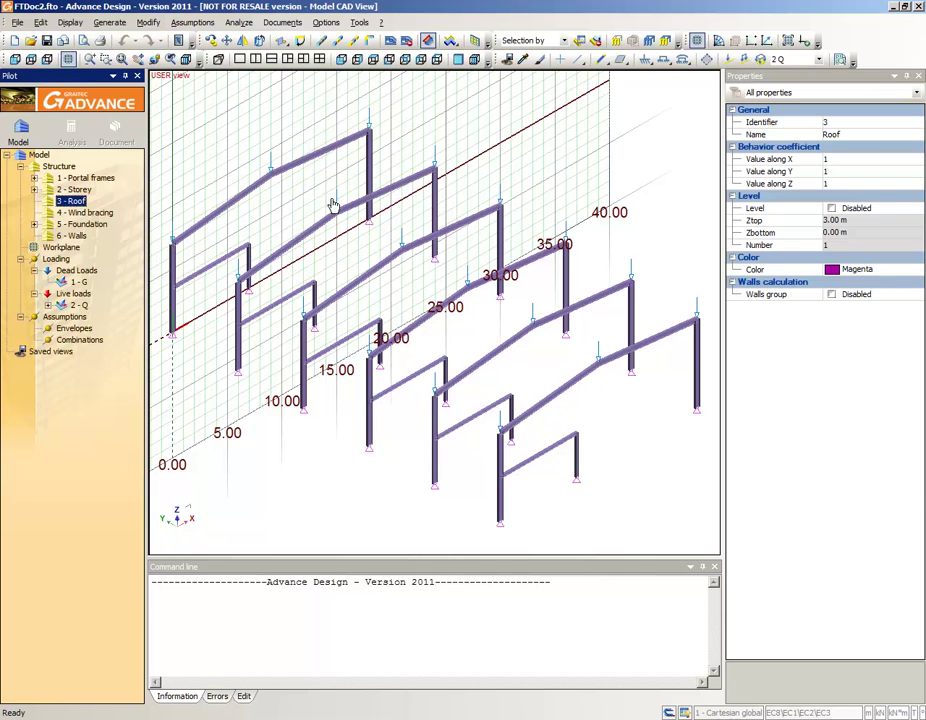
{"action": "left_click", "coordinate": [601, 60]}
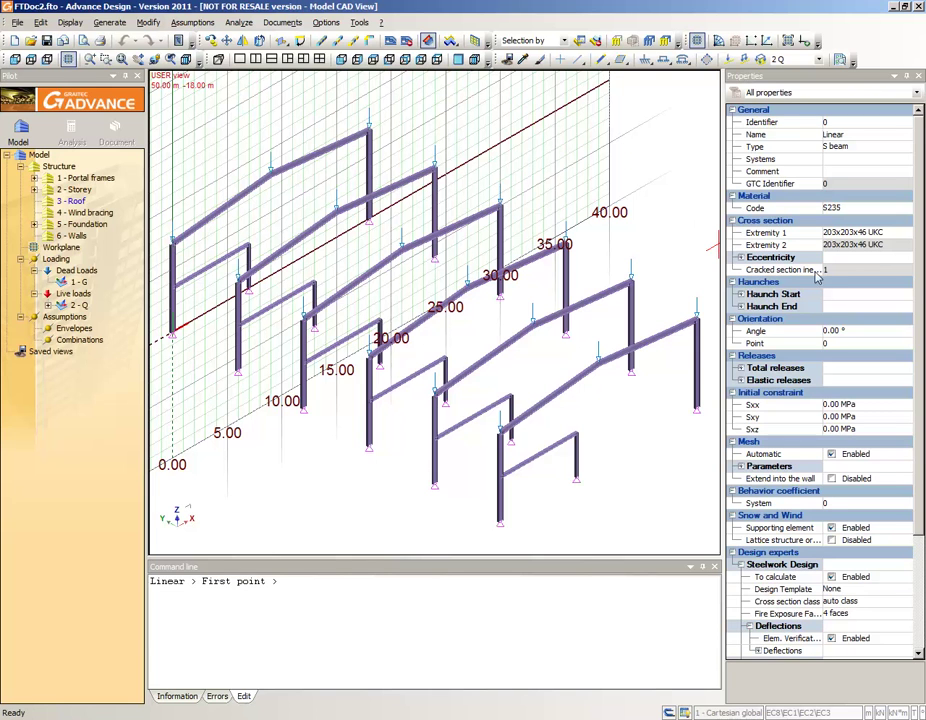
- Draw a 127x76x13 UKB beam from the first to the last frame's left column top
{"action": "left_click", "coordinate": [832, 233]}
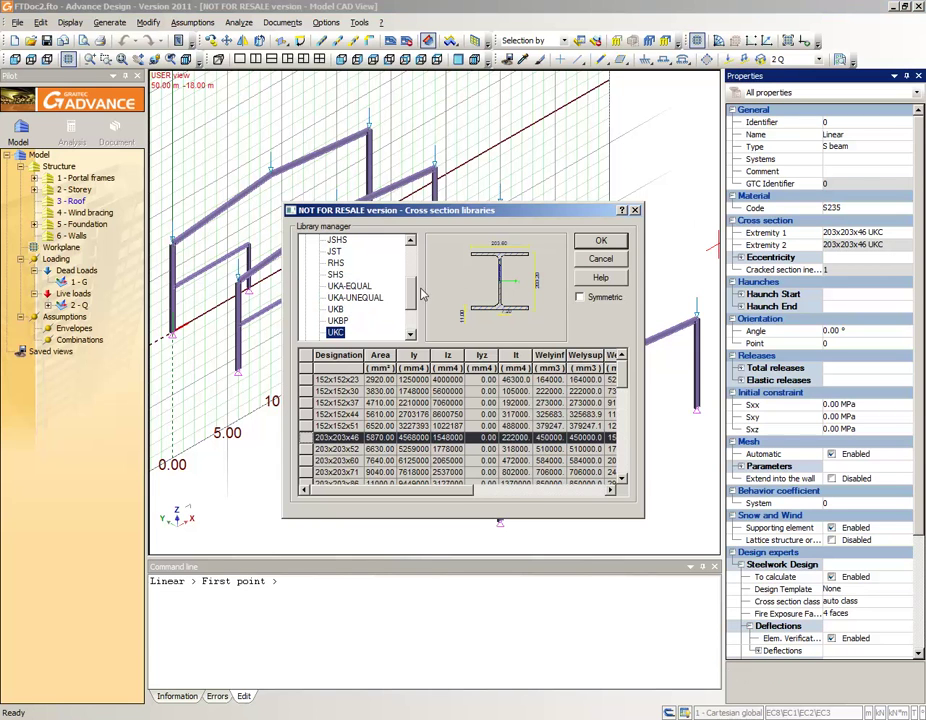
{"action": "left_click", "coordinate": [336, 310]}
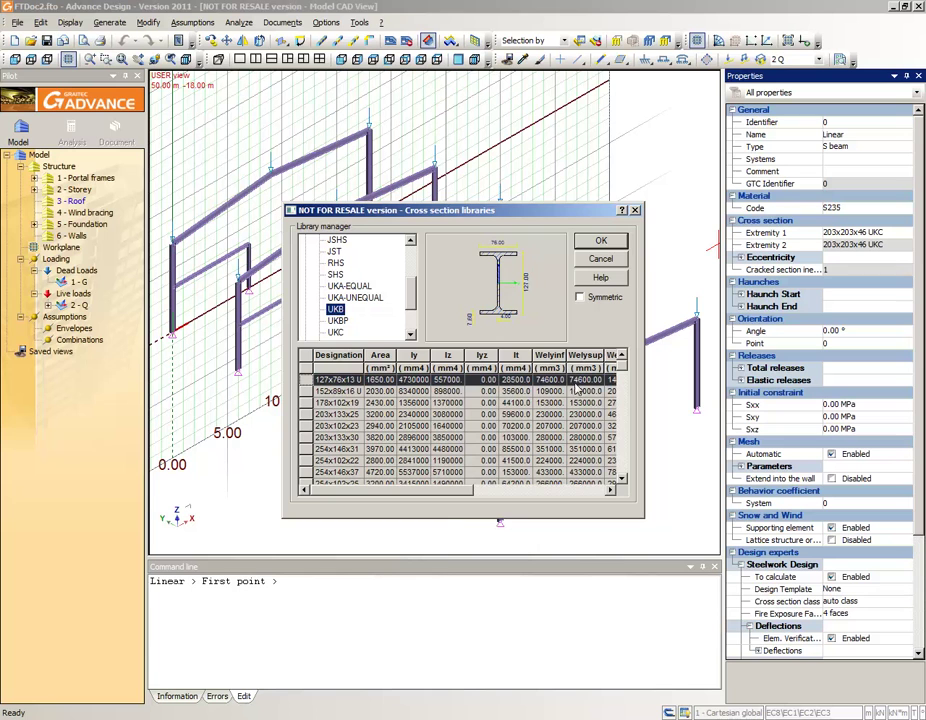
{"action": "left_click", "coordinate": [601, 241]}
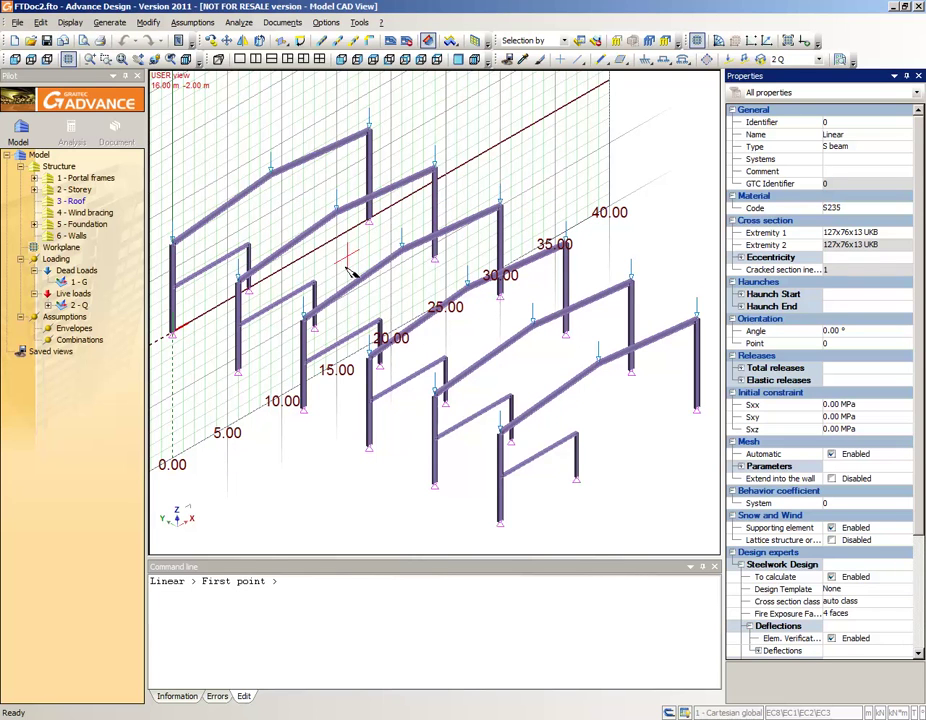
{"action": "left_click", "coordinate": [179, 251]}
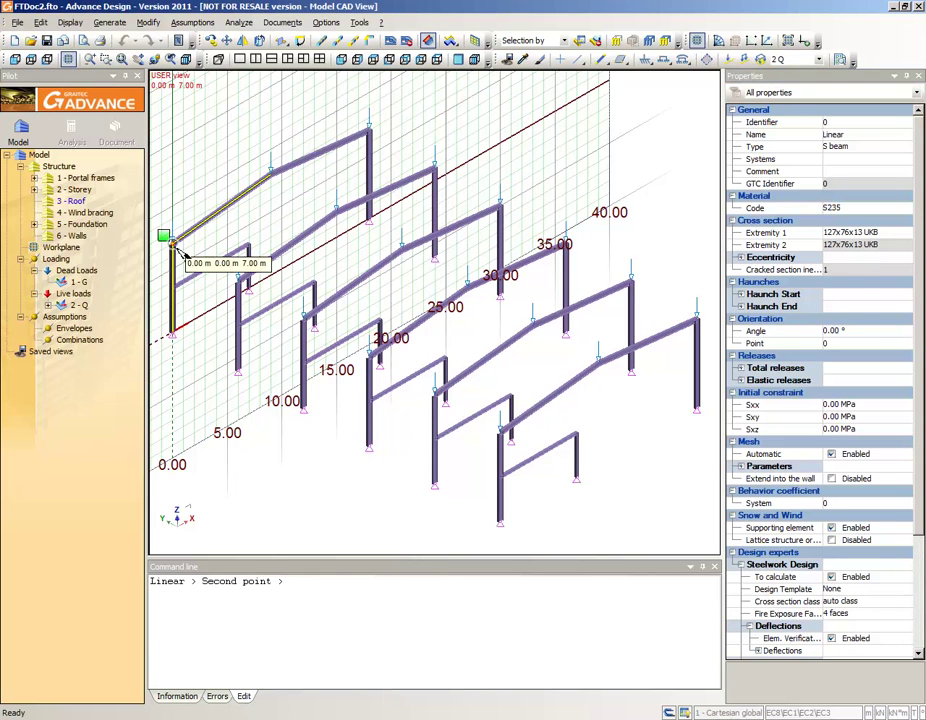
{"action": "left_click", "coordinate": [501, 431]}
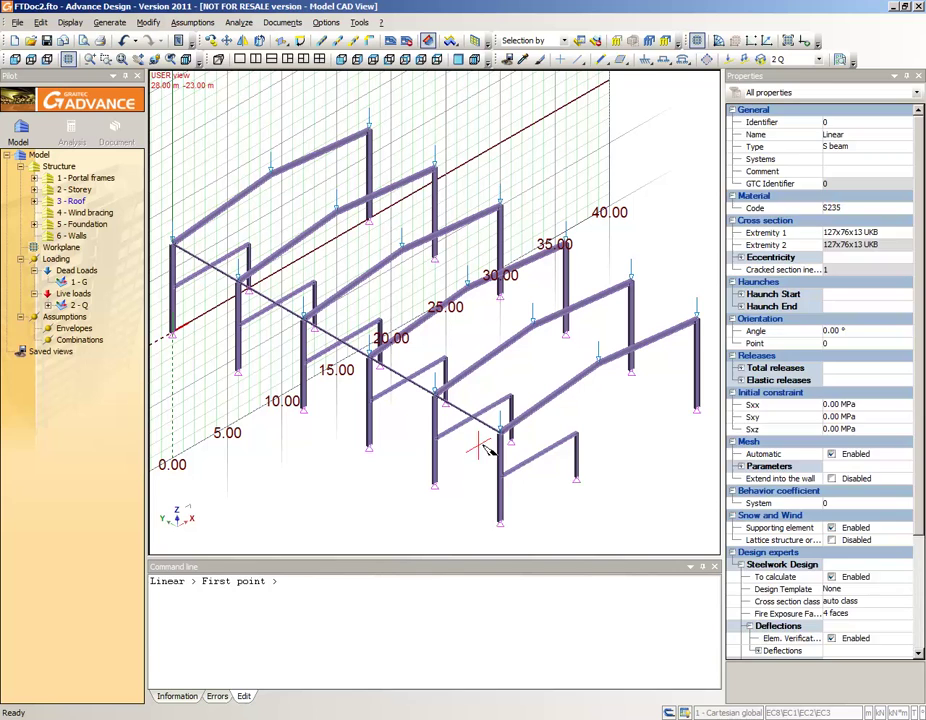
{"action": "key", "text": "Escape"}
- Place a point on the first rafter and select the new eaves beam
{"action": "left_click", "coordinate": [561, 60]}
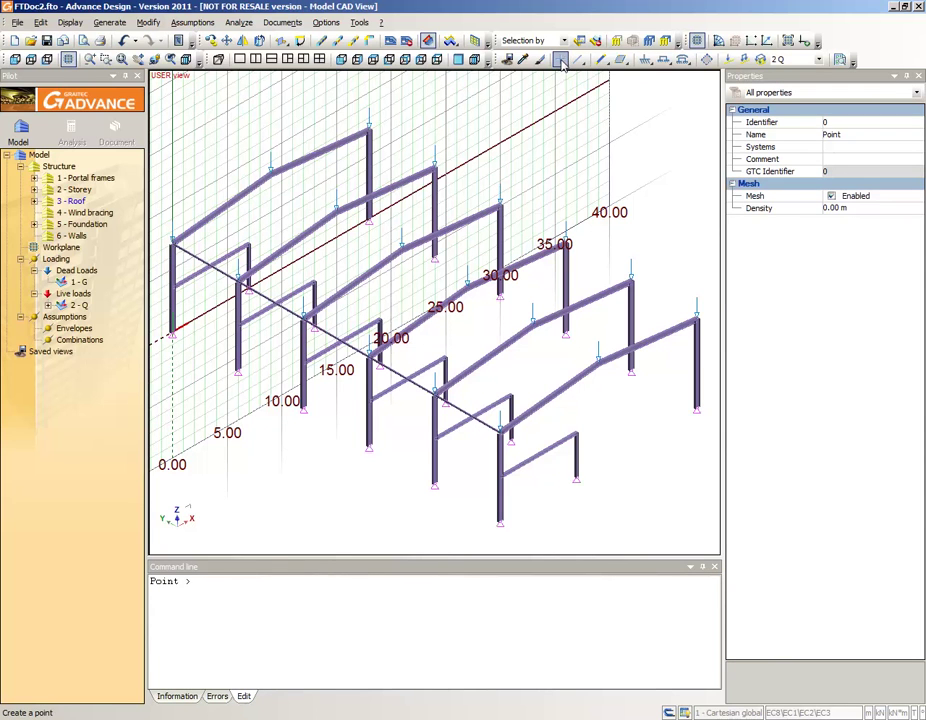
{"action": "left_click", "coordinate": [273, 176]}
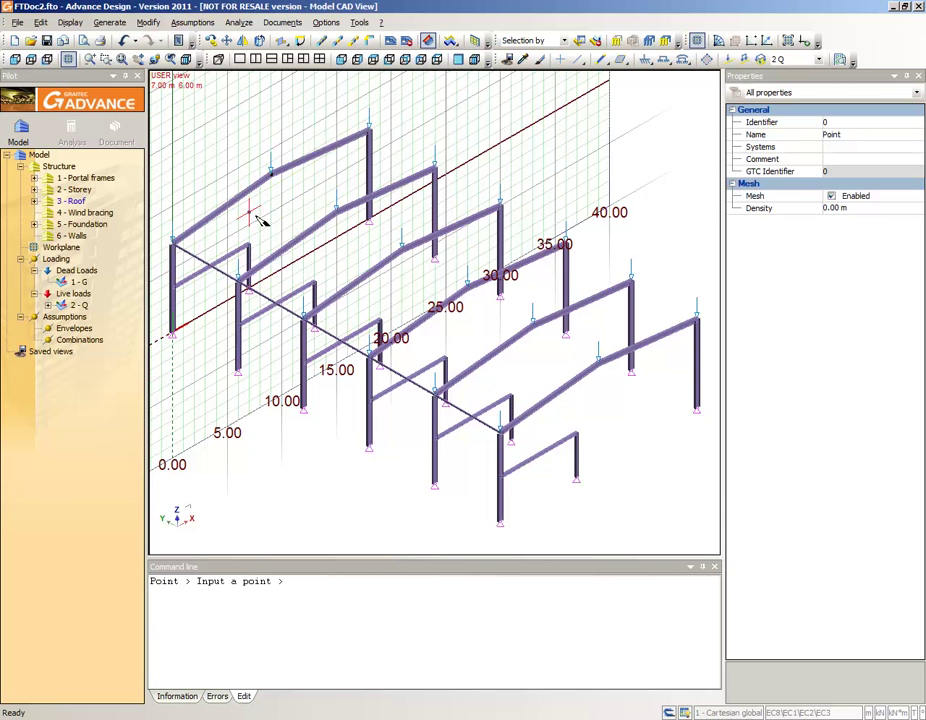
{"action": "key", "text": "Escape"}
{"action": "left_click", "coordinate": [192, 256]}
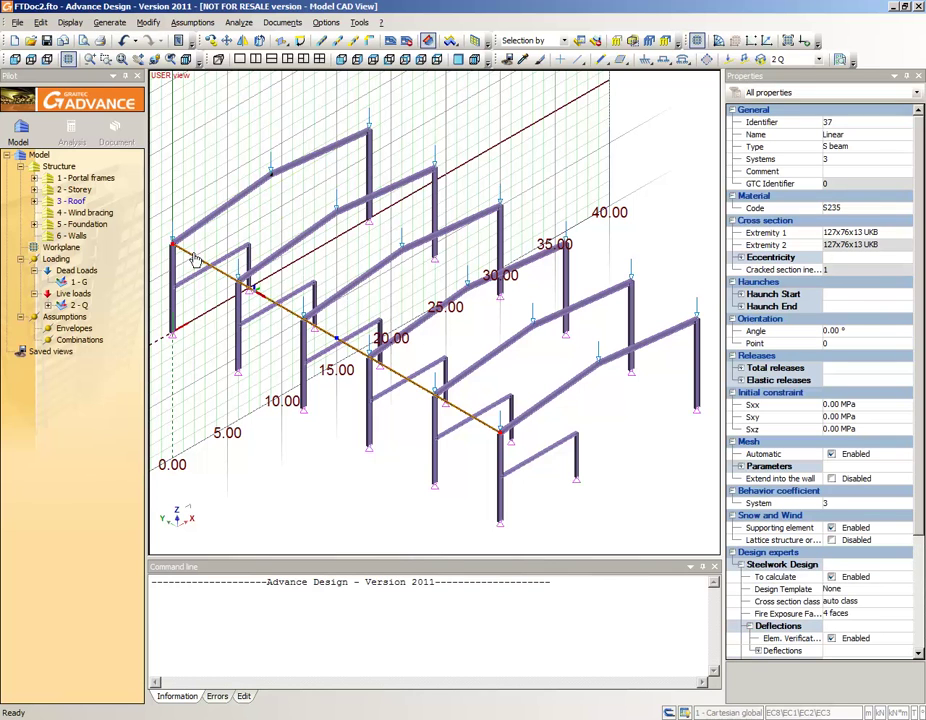
- Set the eaves beam's eccentricity option to (0,z+)
{"action": "left_click", "coordinate": [740, 259]}
{"action": "left_click", "coordinate": [903, 271]}
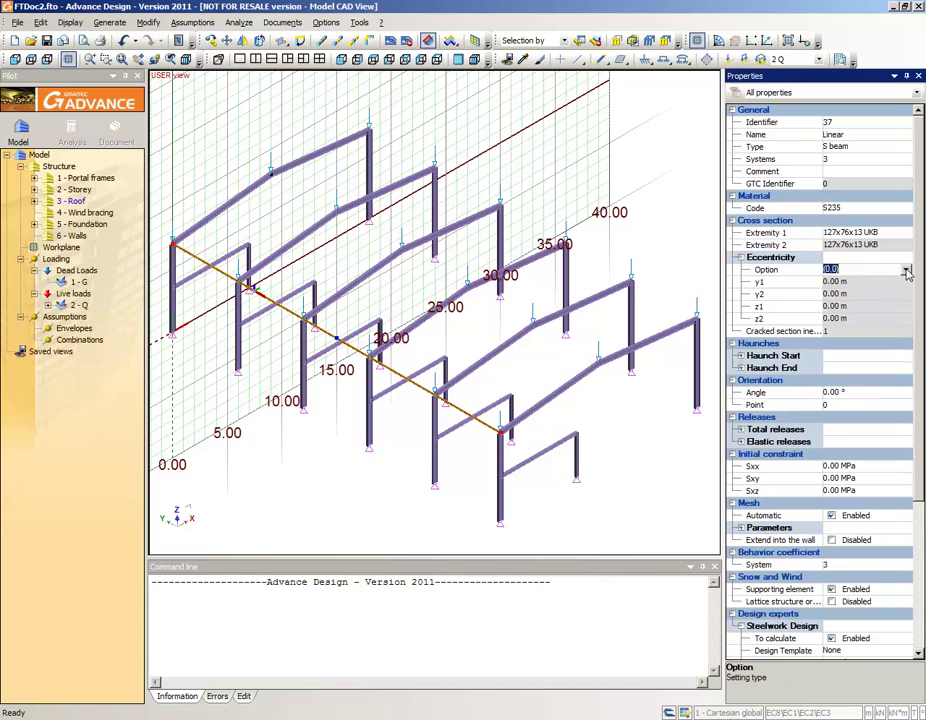
{"action": "left_click", "coordinate": [906, 271]}
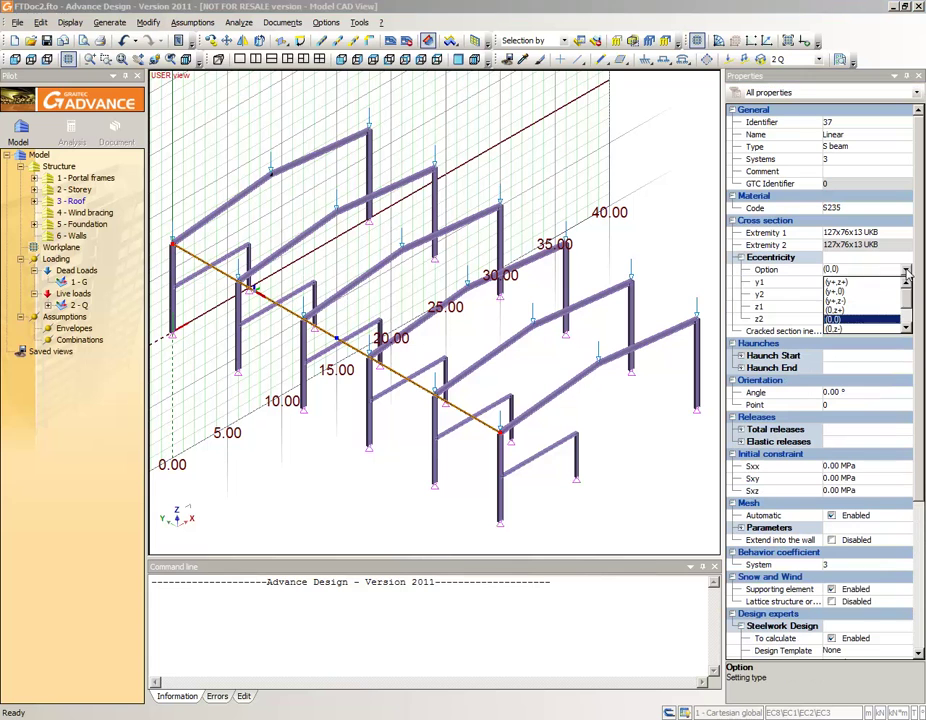
{"action": "left_click", "coordinate": [843, 312]}
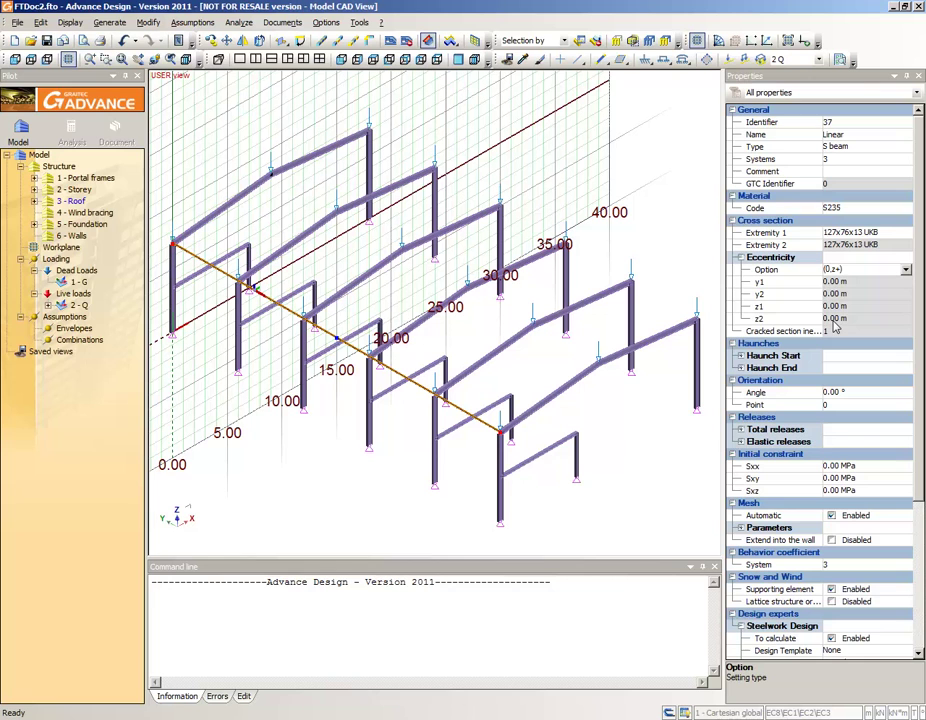
- Set the beam's orientation angle to 90 with orientation point 1
{"action": "left_click", "coordinate": [829, 392]}
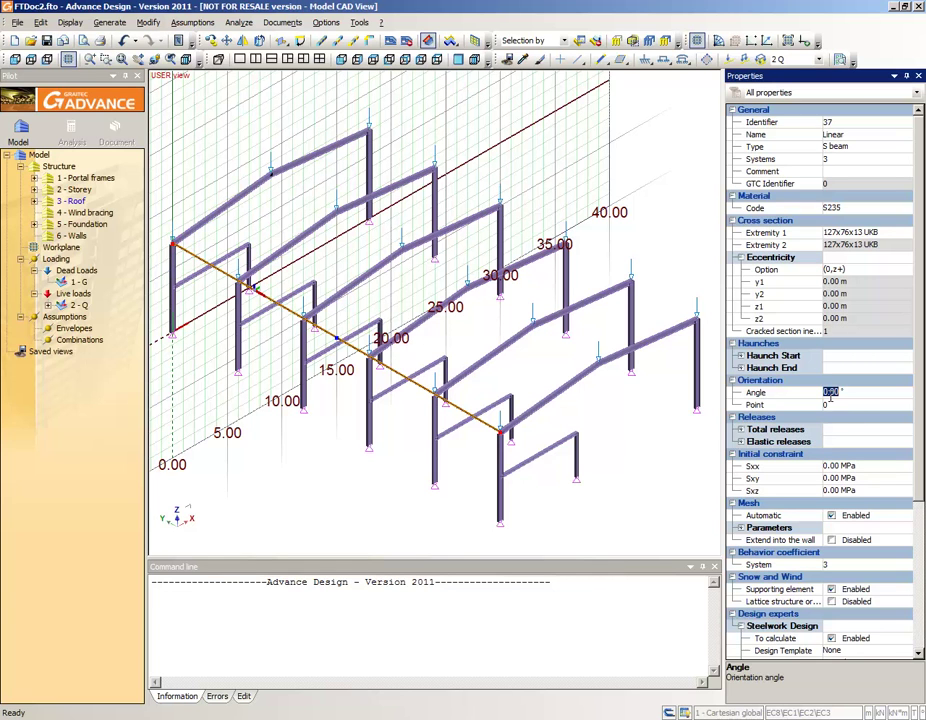
{"action": "type", "text": "90"}
{"action": "left_click", "coordinate": [829, 404]}
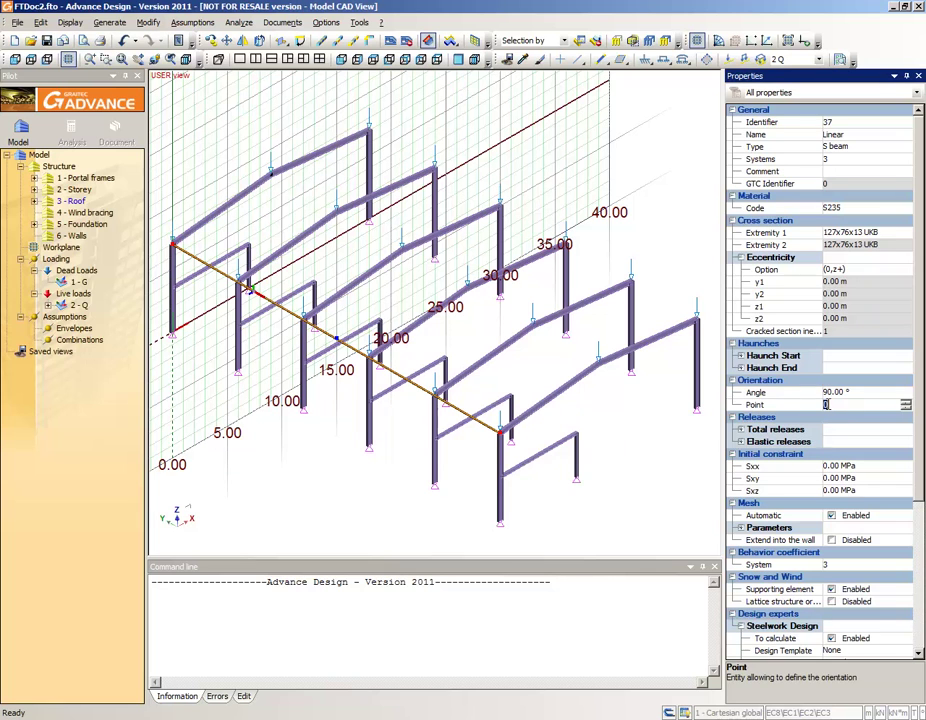
{"action": "type", "text": "1"}
{"action": "key", "text": "Return"}
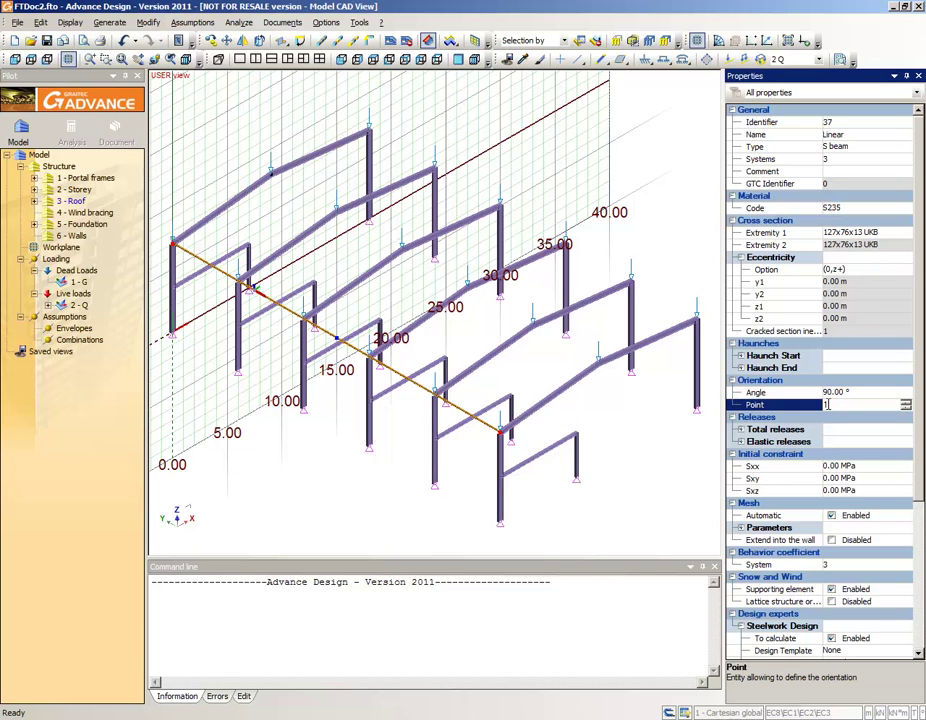
{"action": "left_click", "coordinate": [822, 419]}
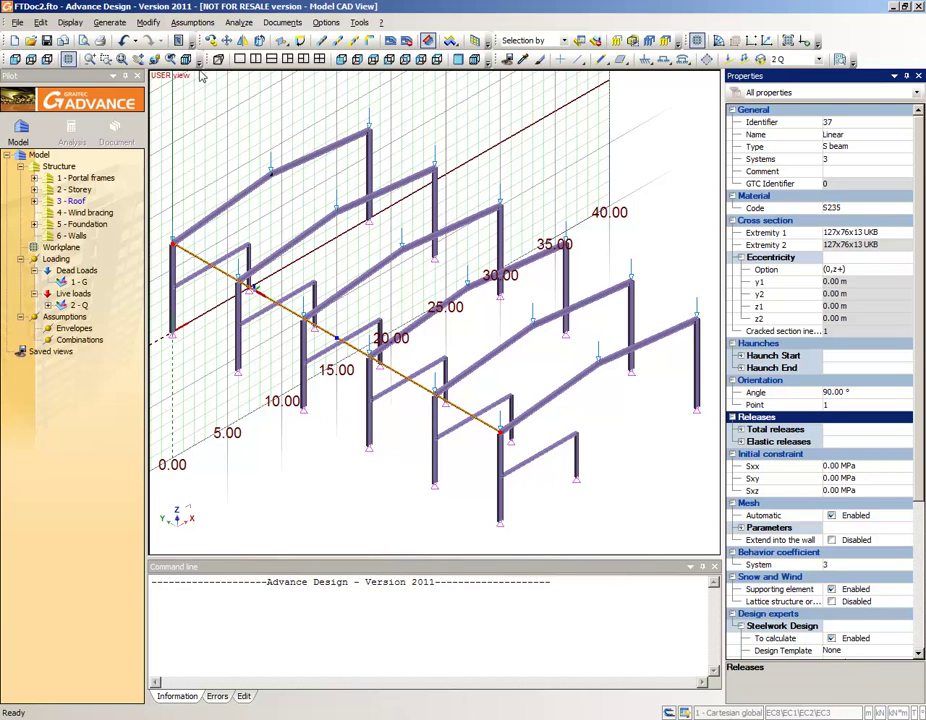
- Set up a multiple copy of the eaves beam with the node-to-node offset and 6 copies
{"action": "left_click", "coordinate": [211, 40]}
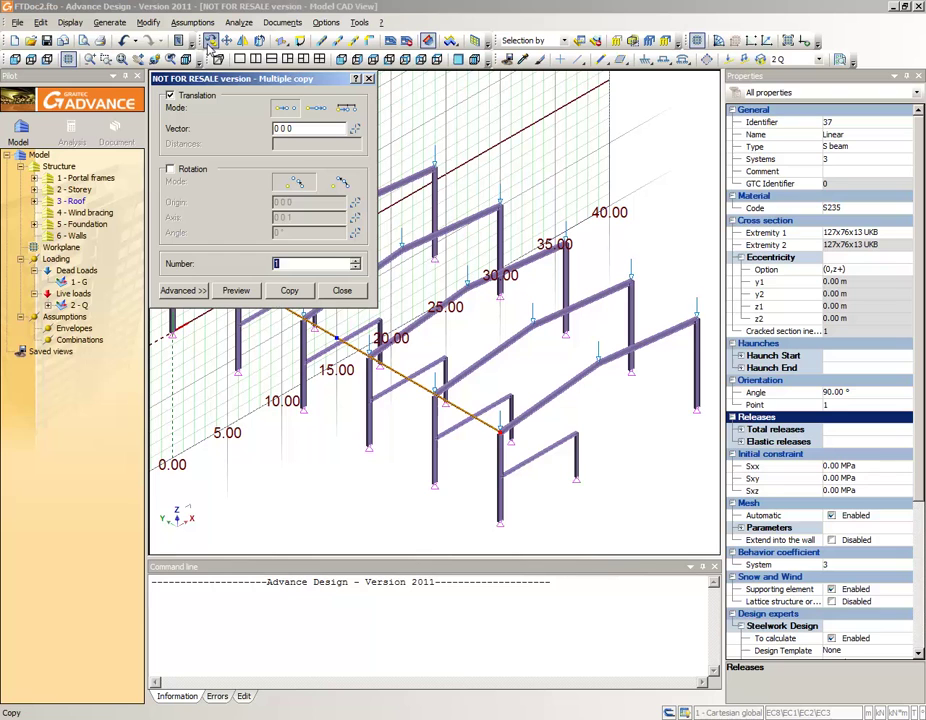
{"action": "left_click", "coordinate": [314, 115]}
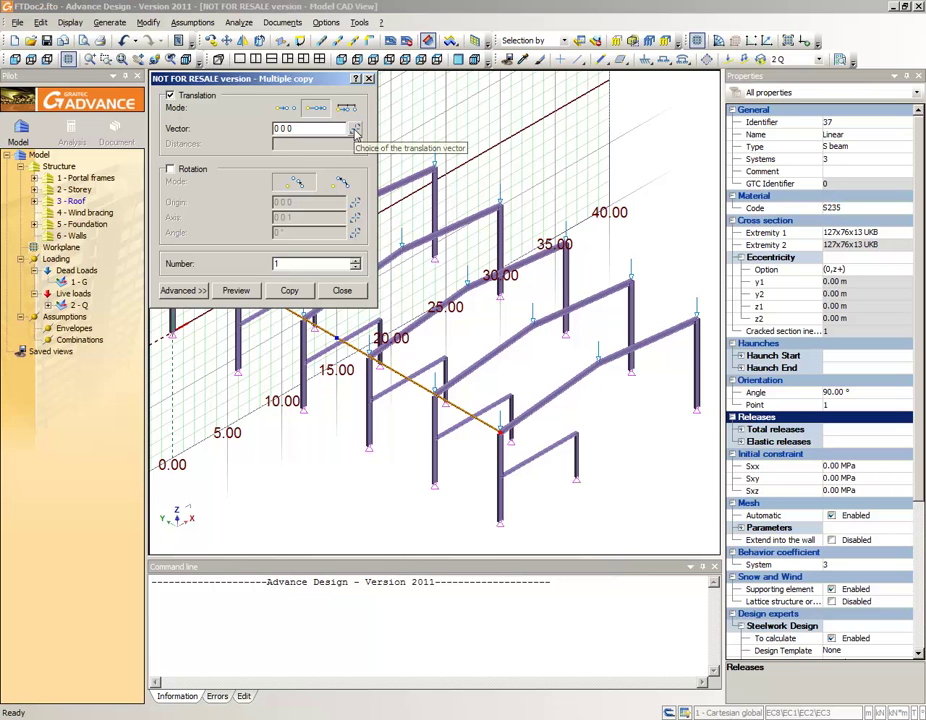
{"action": "left_click", "coordinate": [352, 136]}
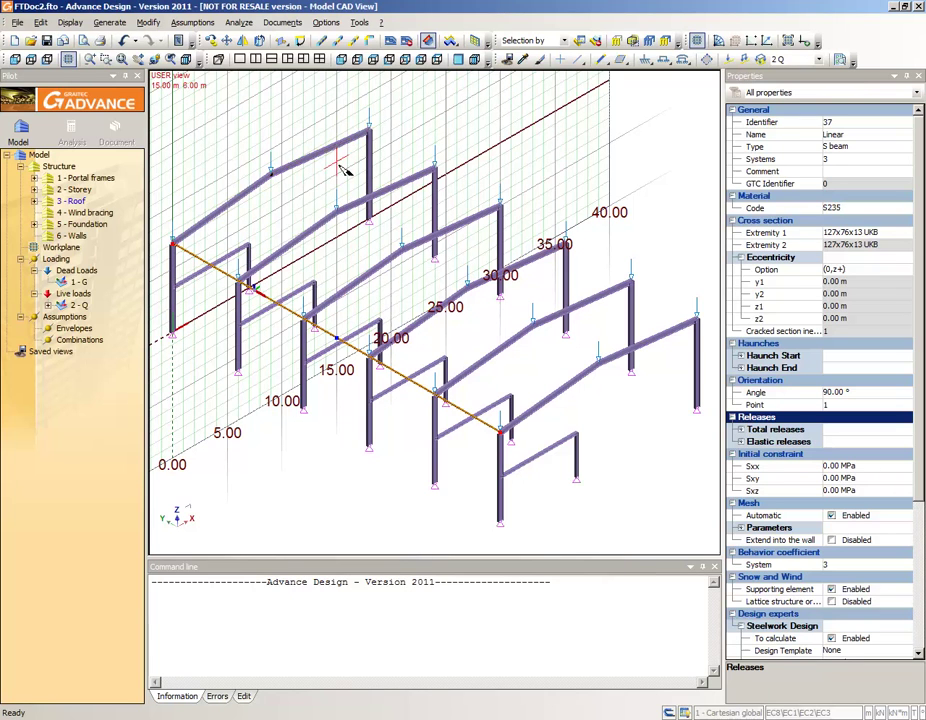
{"action": "left_click", "coordinate": [176, 246]}
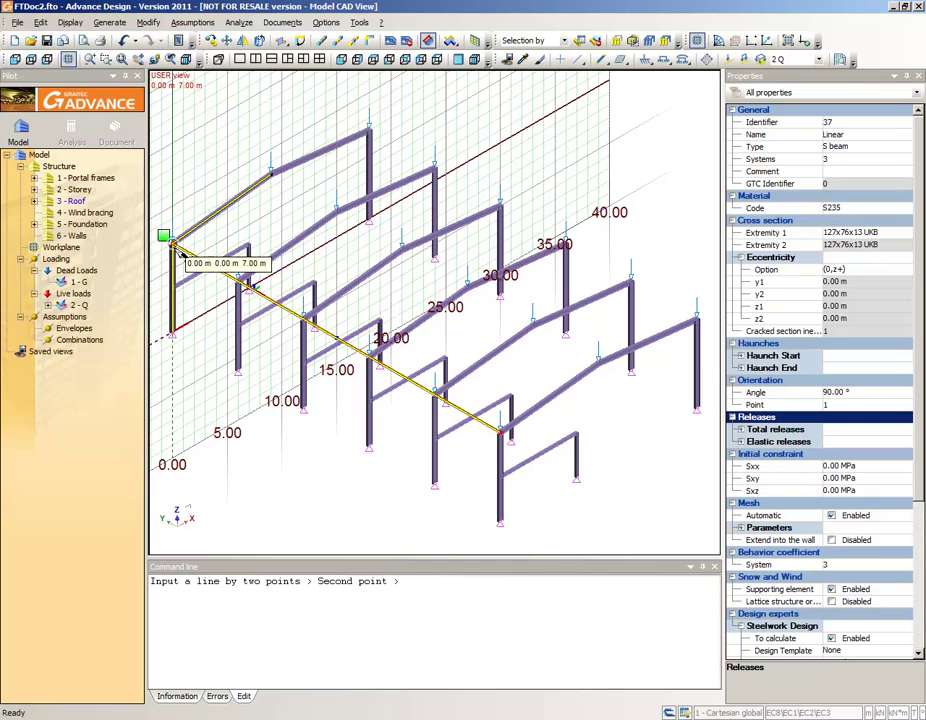
{"action": "left_click", "coordinate": [272, 178]}
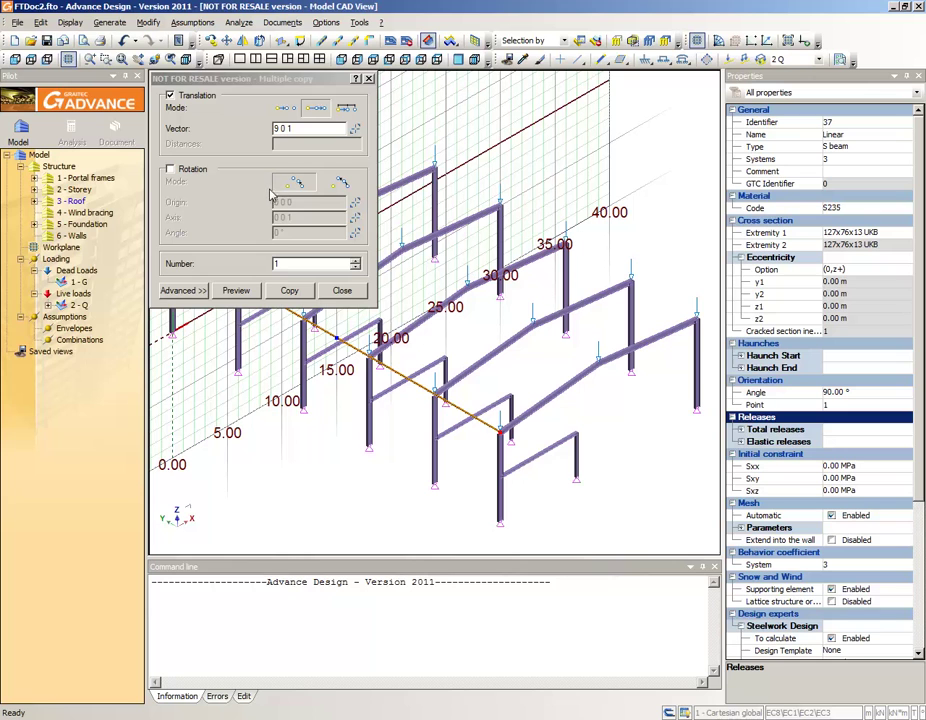
{"action": "left_click", "coordinate": [272, 263]}
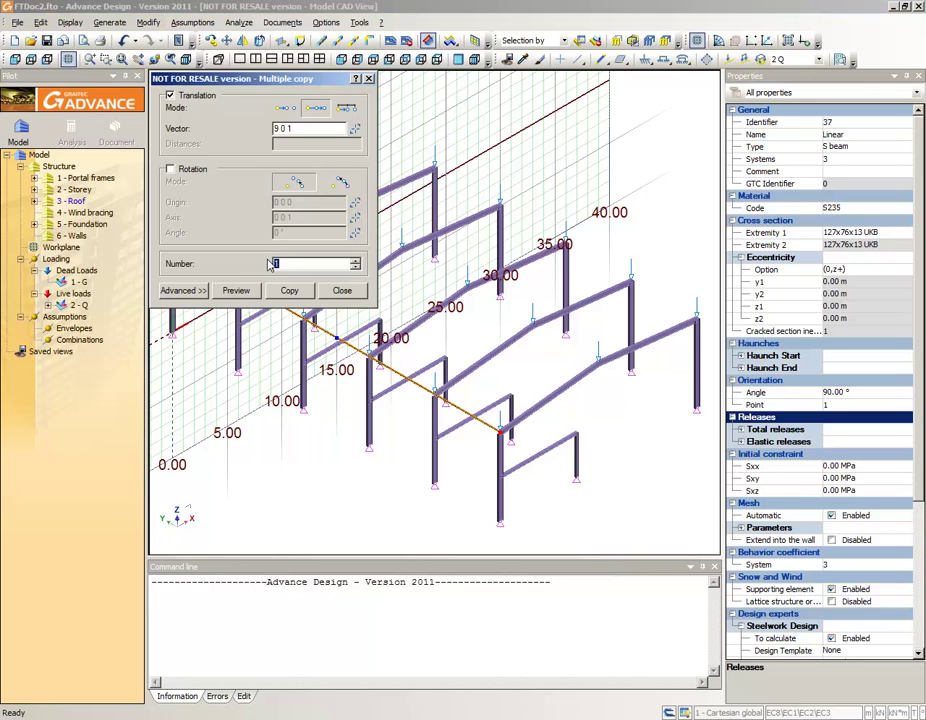
{"action": "type", "text": "6"}
- Send the copies into the 3 - Roof system, preview them and create them
{"action": "left_click", "coordinate": [186, 290]}
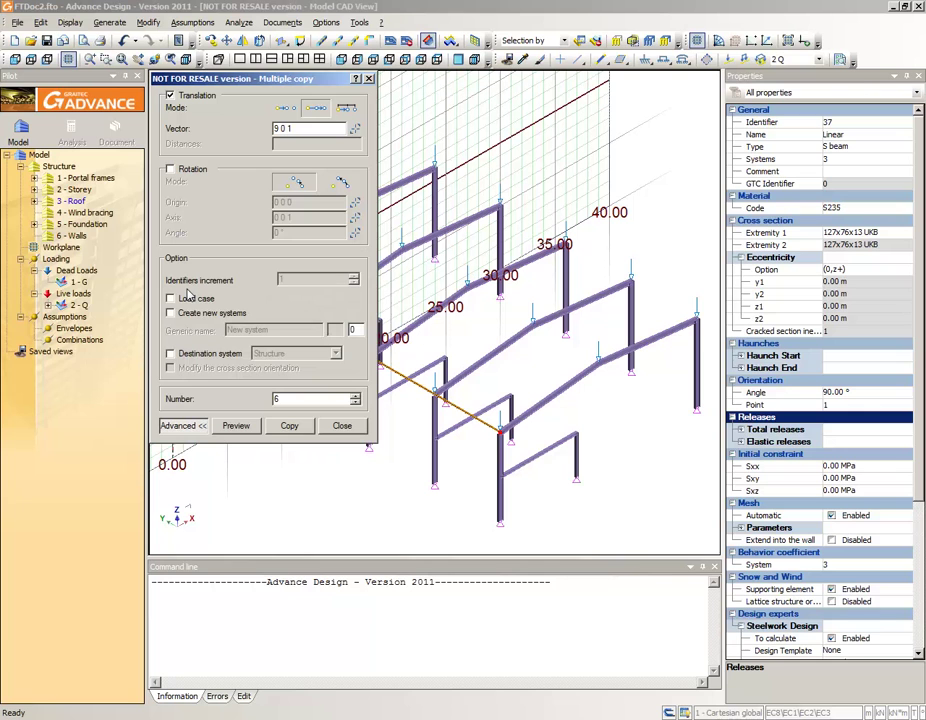
{"action": "left_click", "coordinate": [170, 353]}
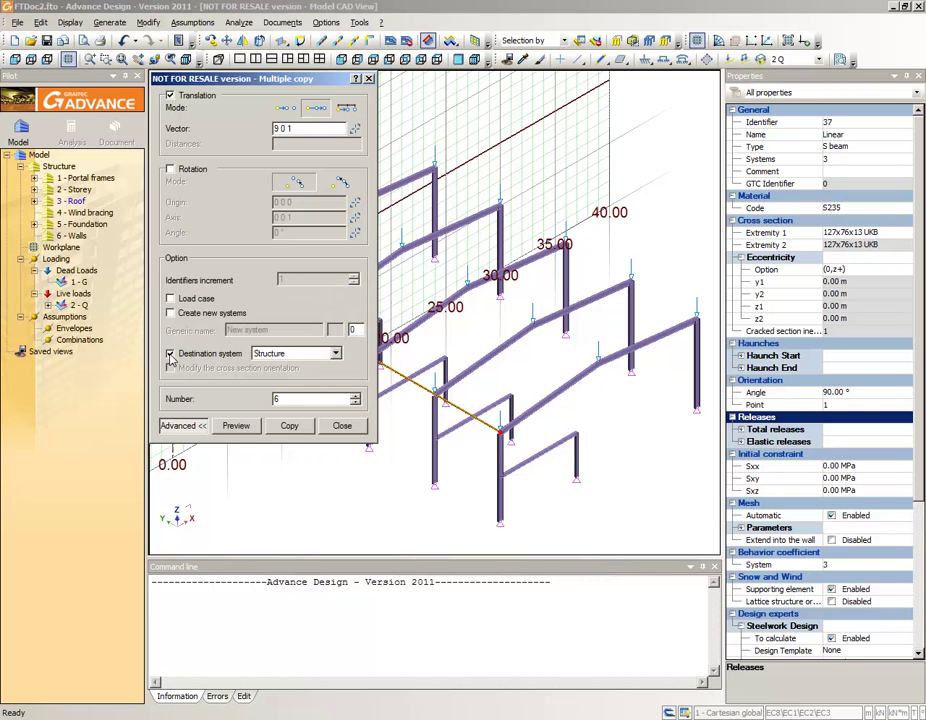
{"action": "left_click", "coordinate": [293, 354]}
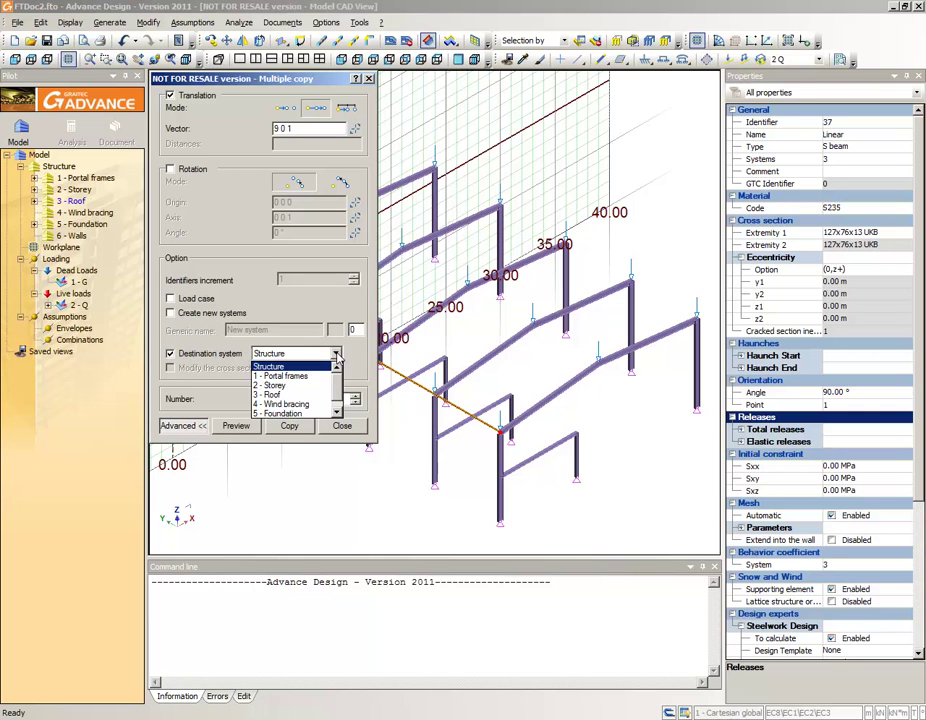
{"action": "left_click", "coordinate": [275, 394]}
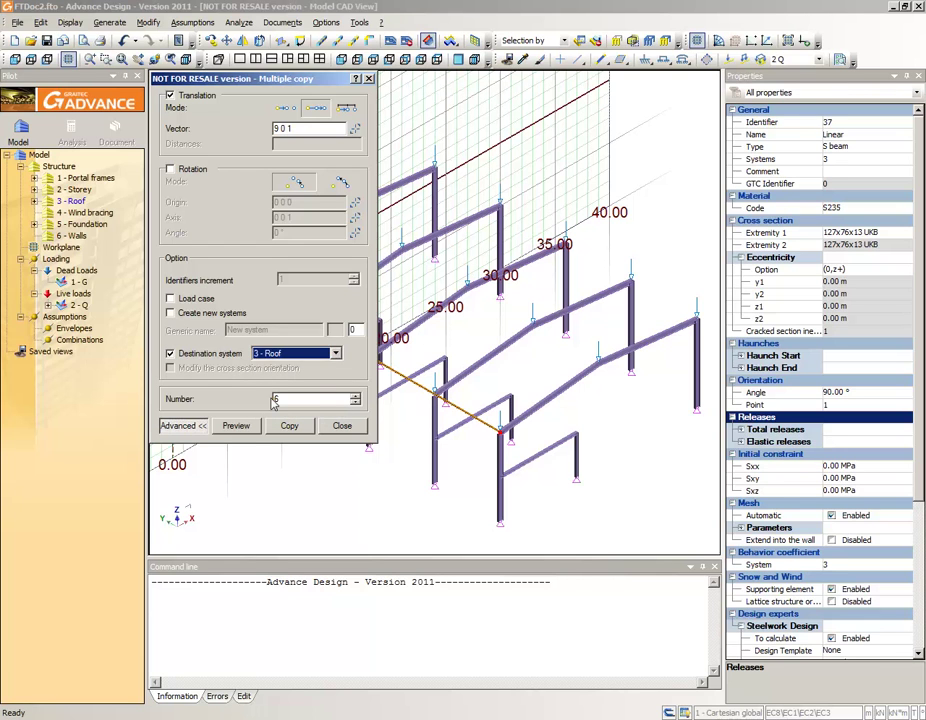
{"action": "left_click", "coordinate": [236, 426]}
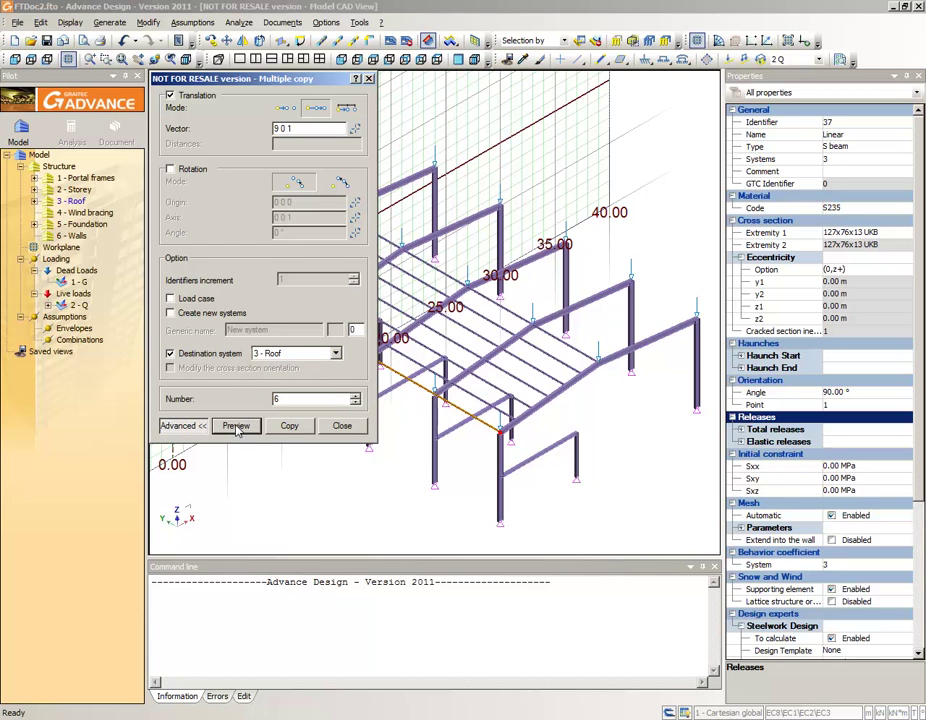
{"action": "left_click", "coordinate": [287, 426]}
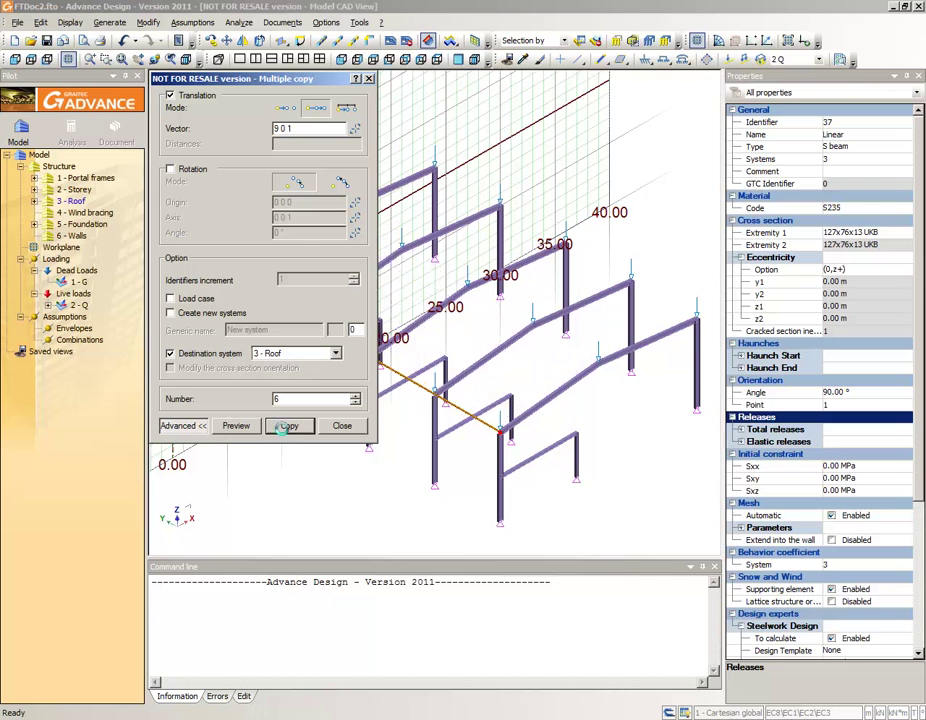
{"action": "left_click", "coordinate": [340, 426]}
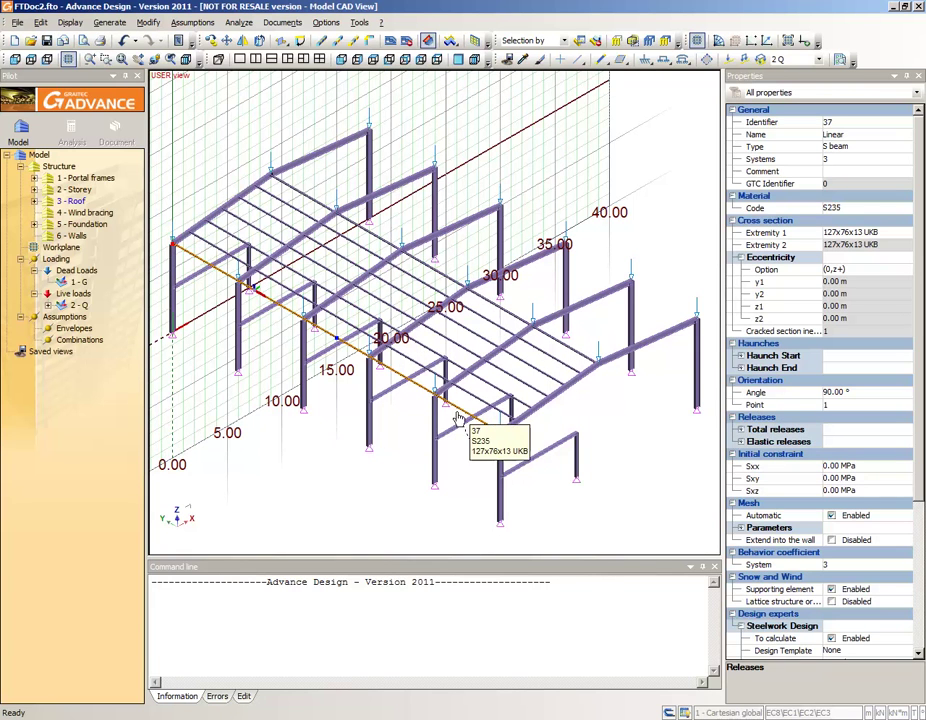
- Set the topmost copied roof beam's orientation angle to 0 with point 0
{"action": "key", "text": "Escape"}
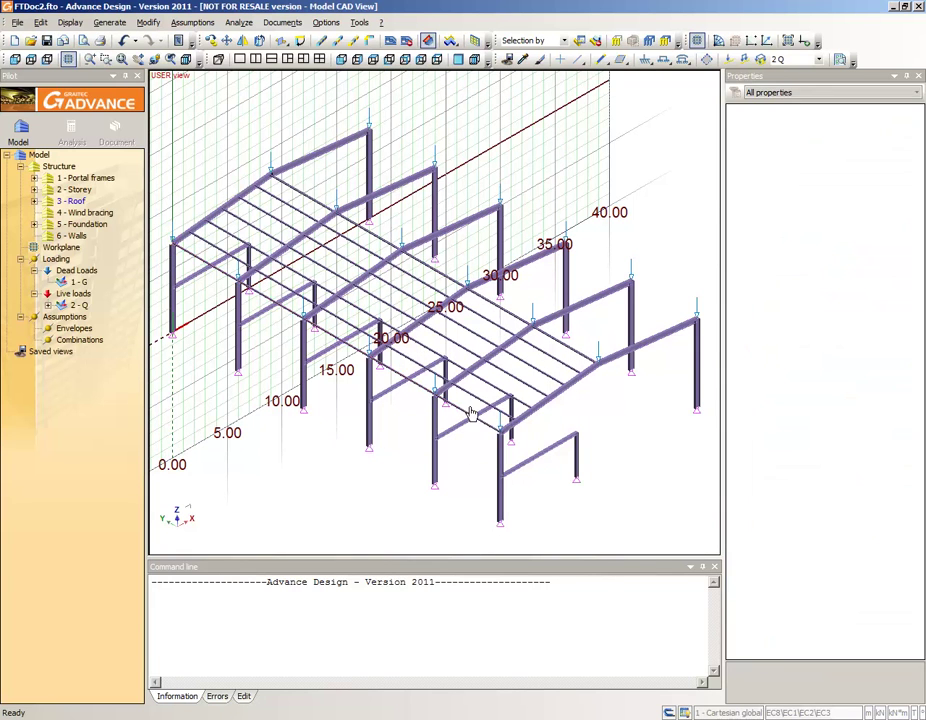
{"action": "left_click", "coordinate": [573, 355]}
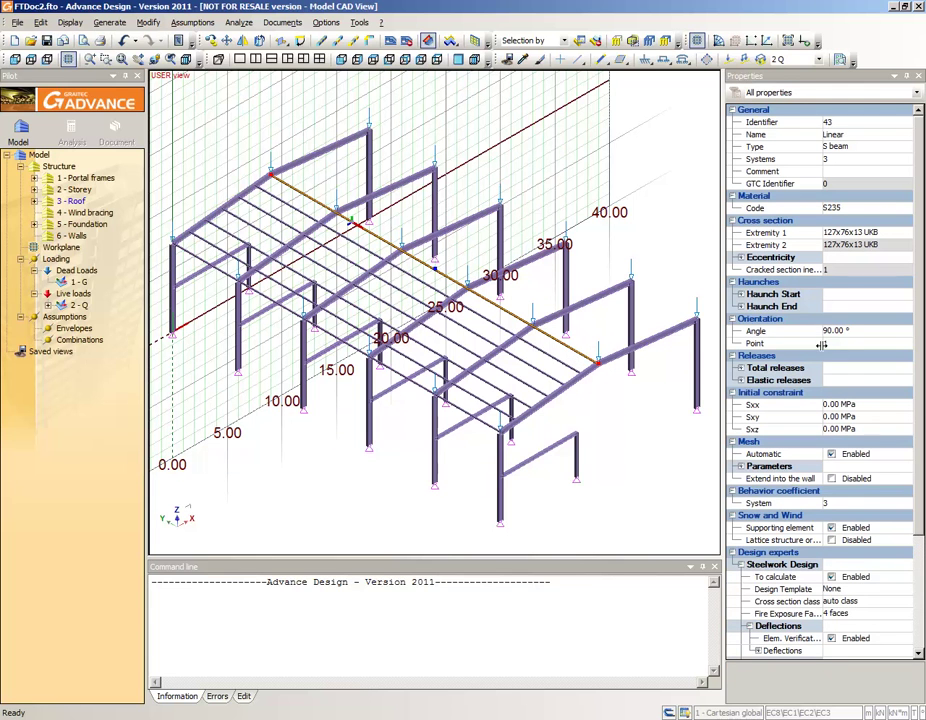
{"action": "left_click", "coordinate": [862, 330]}
{"action": "type", "text": "0"}
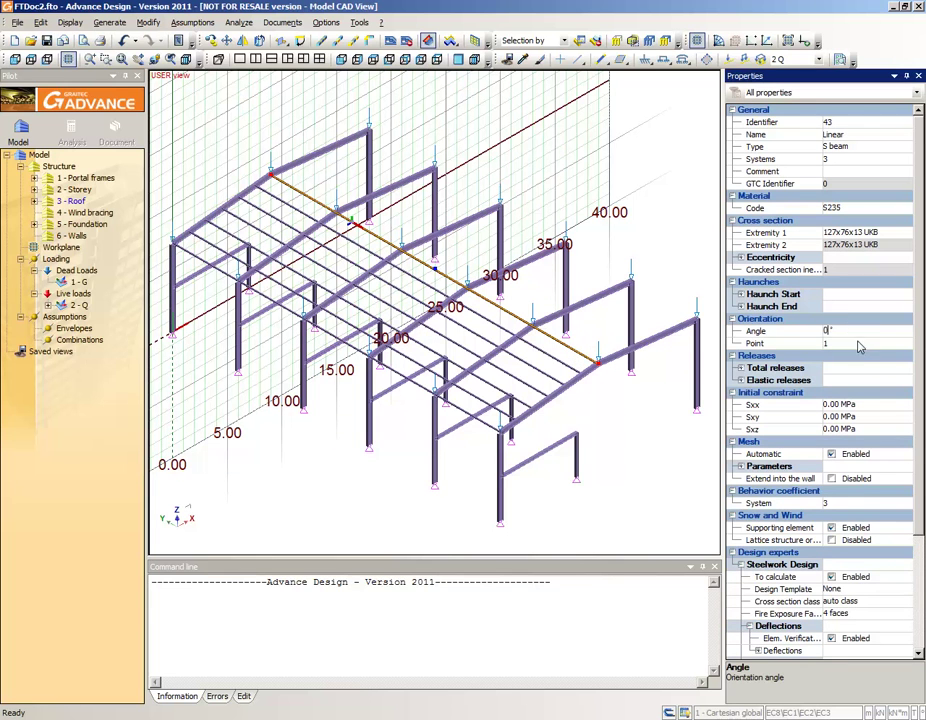
{"action": "left_click", "coordinate": [856, 343]}
{"action": "left_click", "coordinate": [851, 331]}
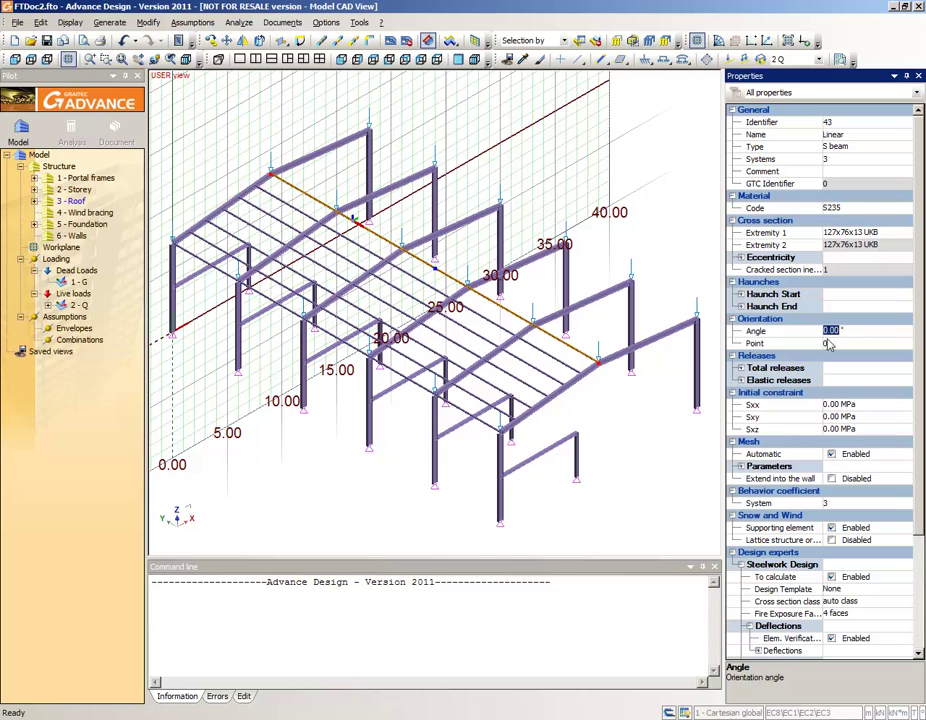
- Select all the remaining roof beams and bring up the Symmetries mirror-copy settings
{"action": "left_click", "coordinate": [540, 362]}
{"action": "left_click", "coordinate": [532, 368]}
{"action": "left_click", "coordinate": [510, 380]}
{"action": "left_click", "coordinate": [482, 385]}
{"action": "left_click", "coordinate": [470, 400]}
{"action": "left_click", "coordinate": [334, 301]}
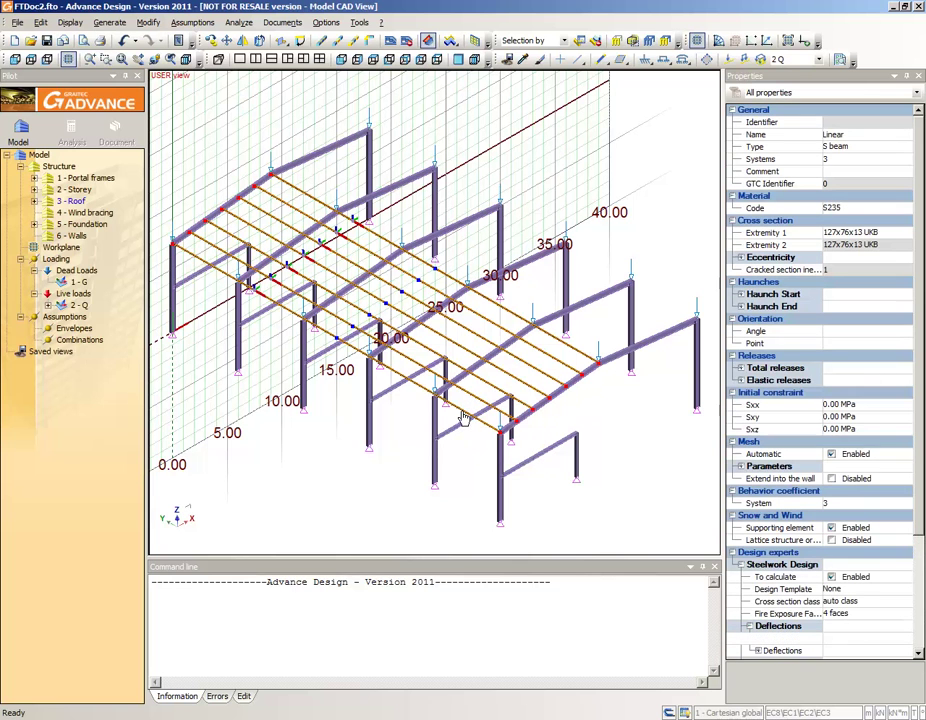
{"action": "left_click", "coordinate": [243, 40]}
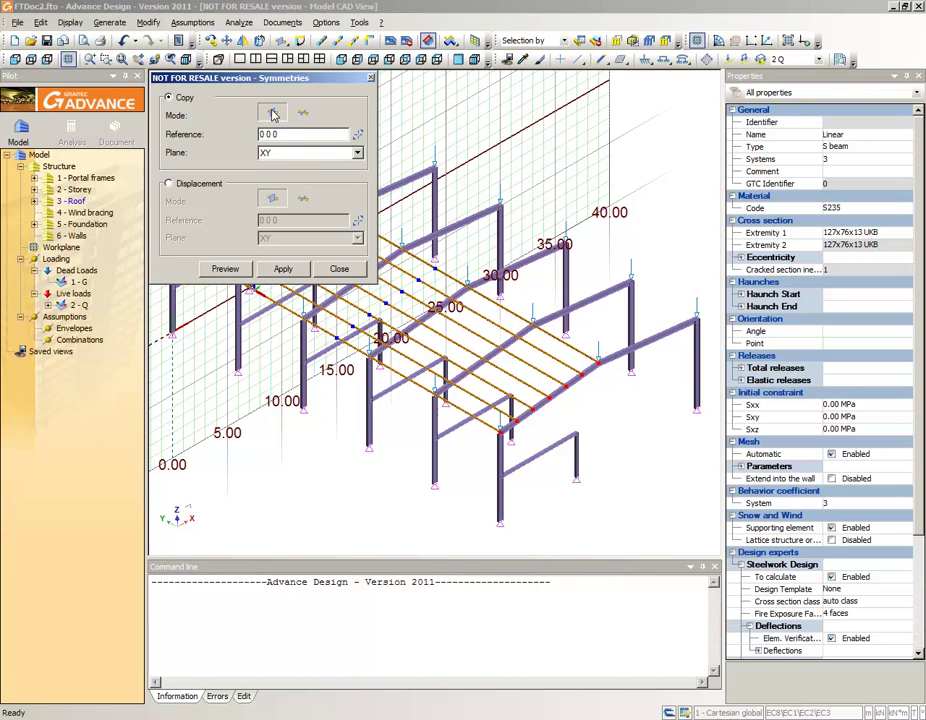
- Mirror-copy the roof beams across plane YZ through reference point 9 0 8 on the ridge
{"action": "left_click", "coordinate": [357, 154]}
{"action": "left_click", "coordinate": [337, 180]}
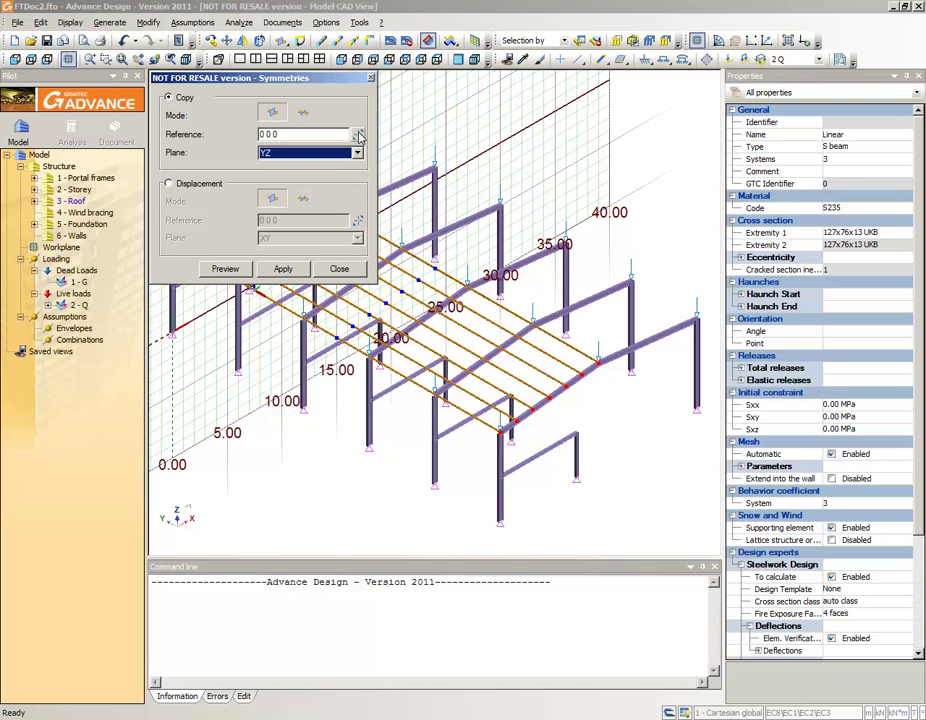
{"action": "left_click", "coordinate": [359, 137]}
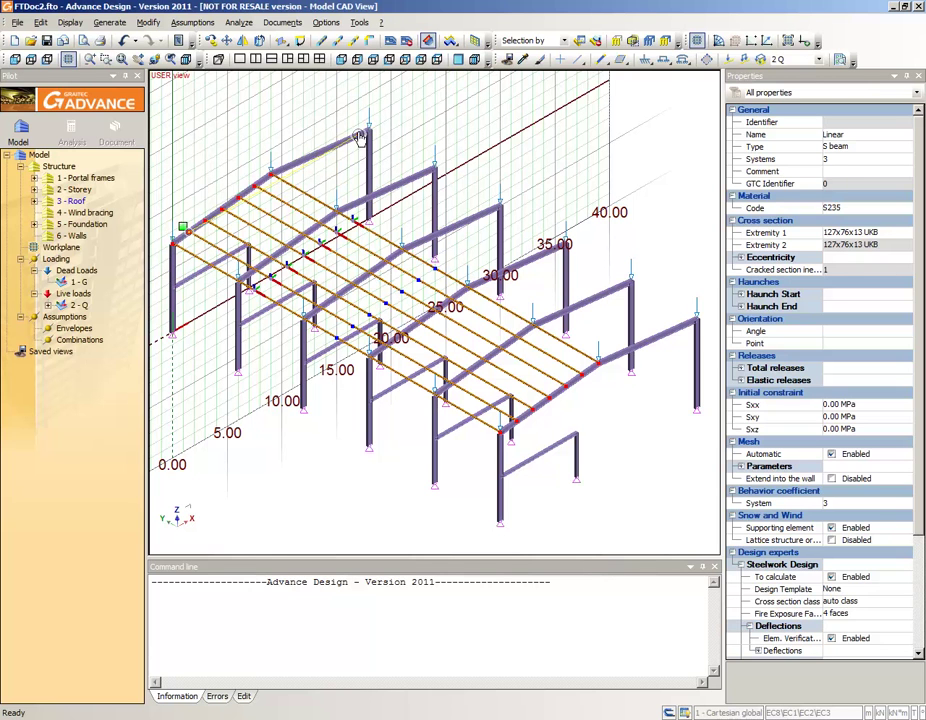
{"action": "left_click", "coordinate": [273, 180]}
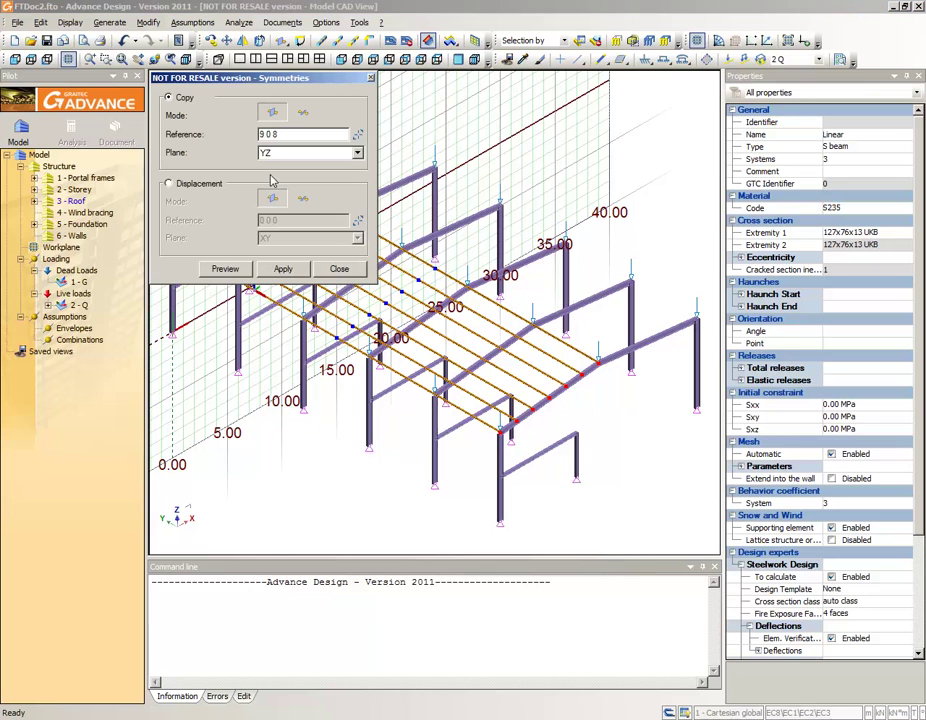
{"action": "left_click", "coordinate": [226, 270]}
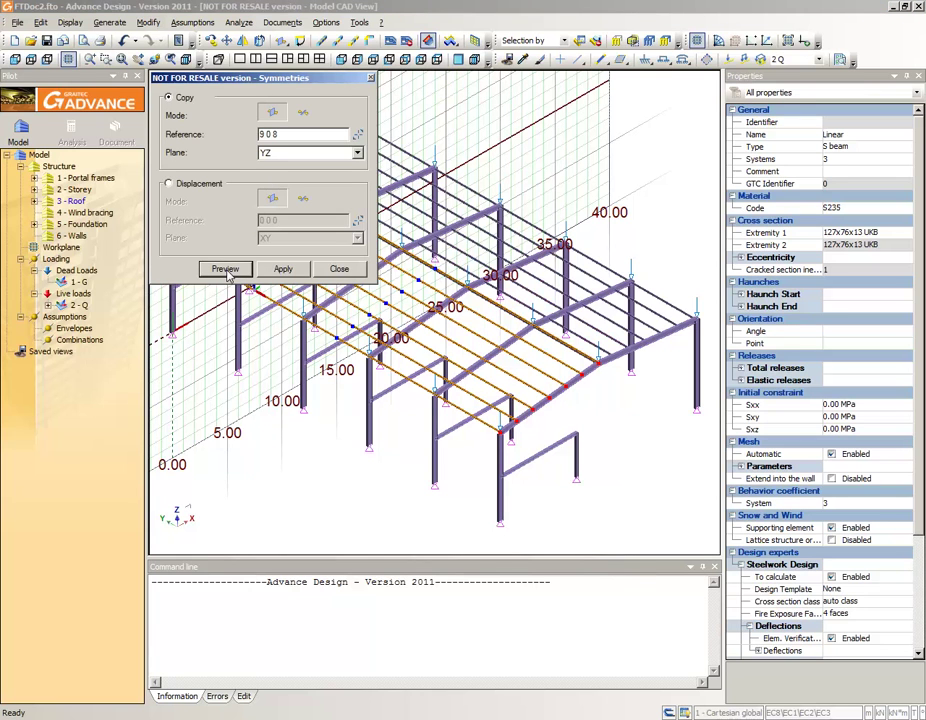
{"action": "left_click", "coordinate": [282, 270]}
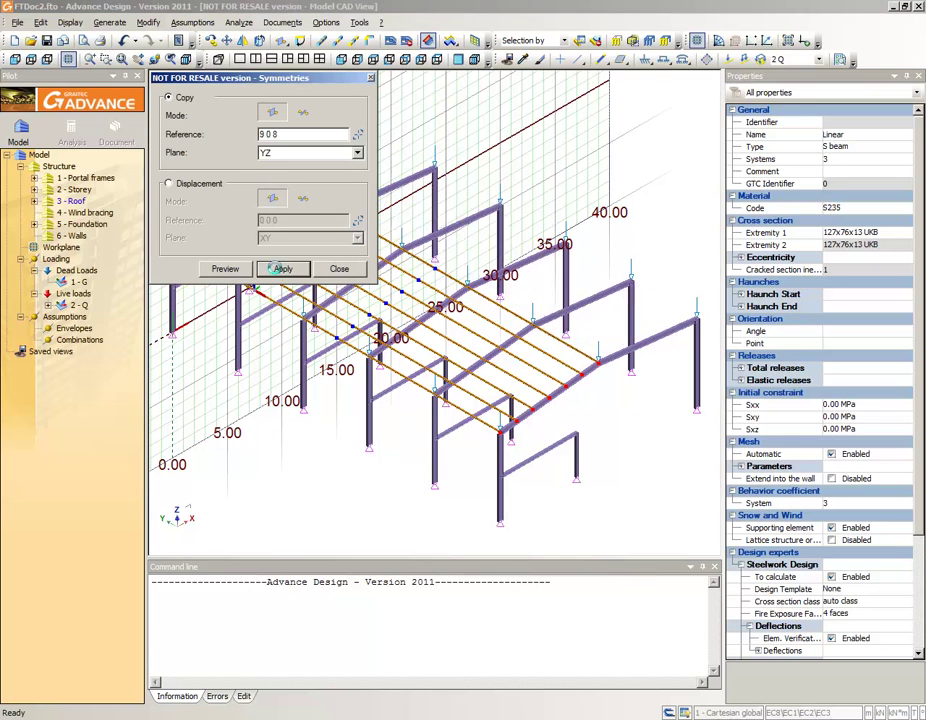
{"action": "left_click", "coordinate": [340, 270]}
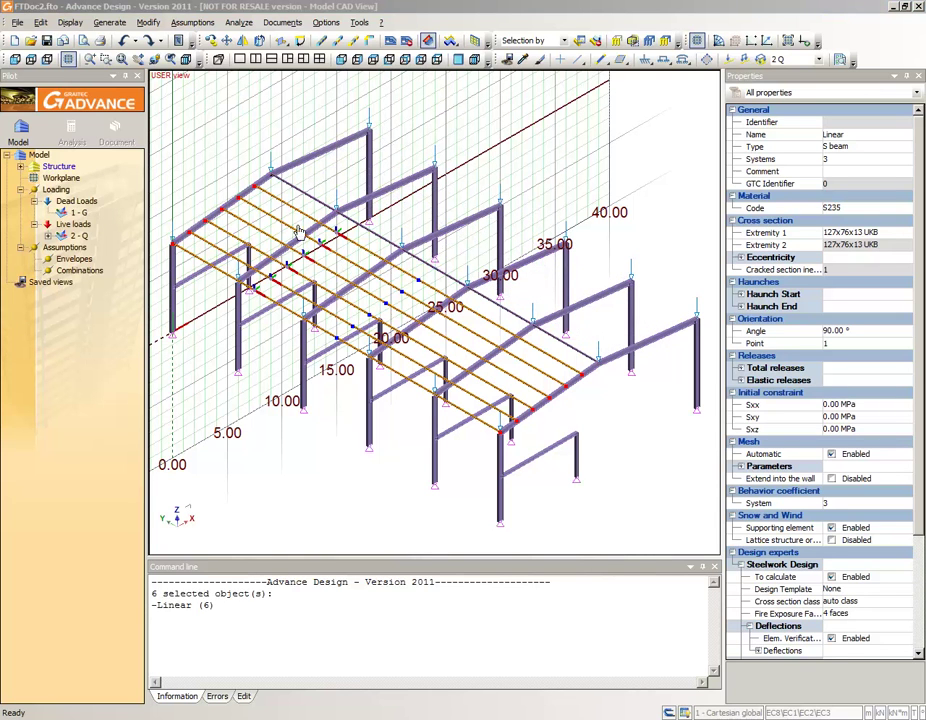
{"action": "left_click", "coordinate": [283, 42]}
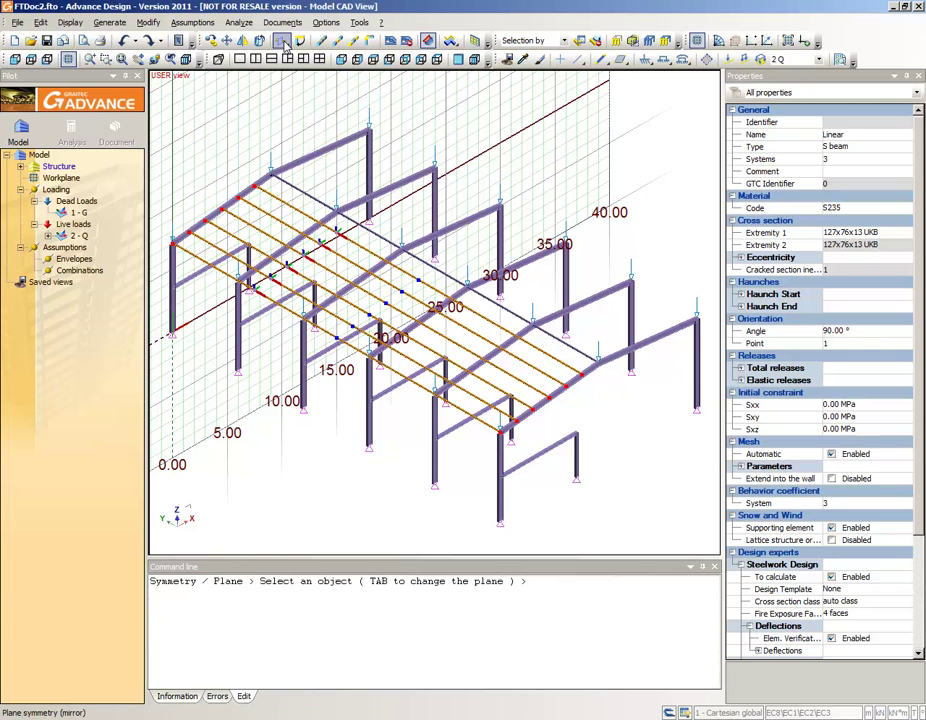
{"action": "key", "text": "Tab"}
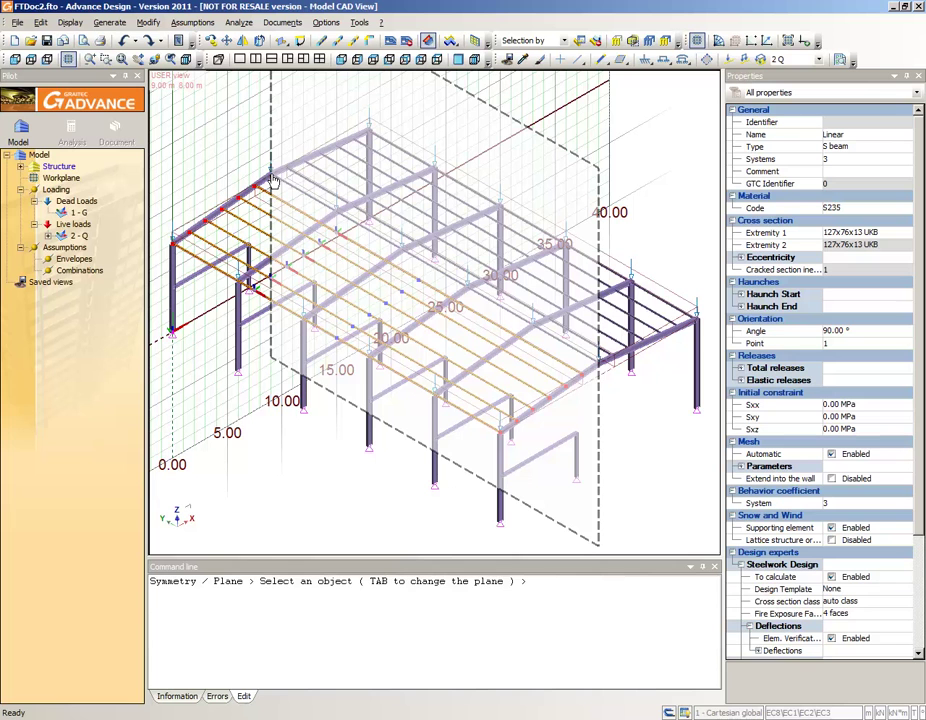
{"action": "left_click", "coordinate": [272, 178]}
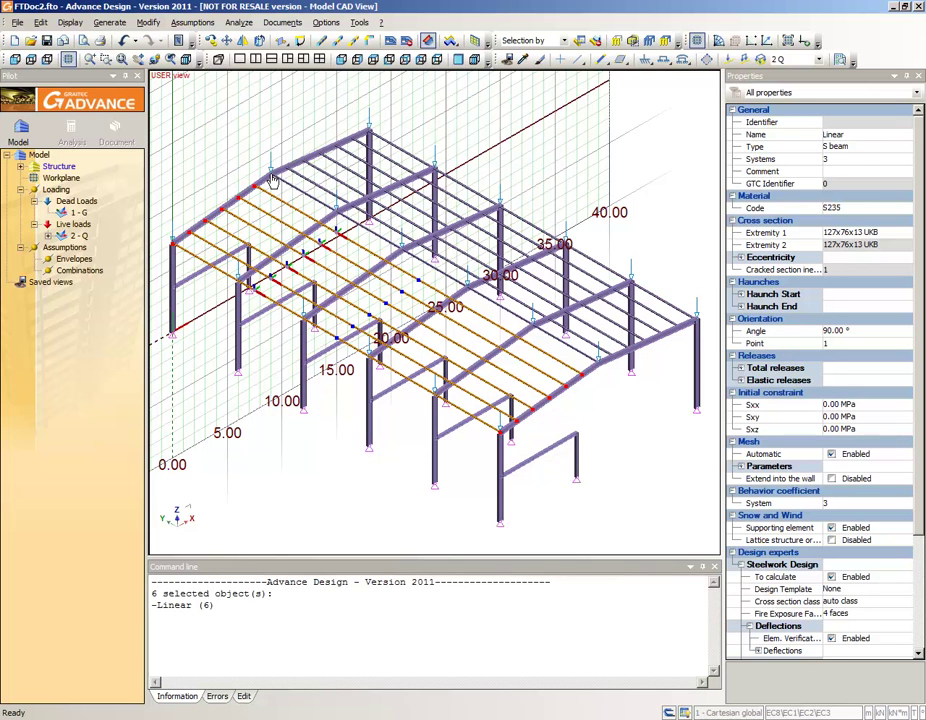
{"action": "key", "text": "Delete"}
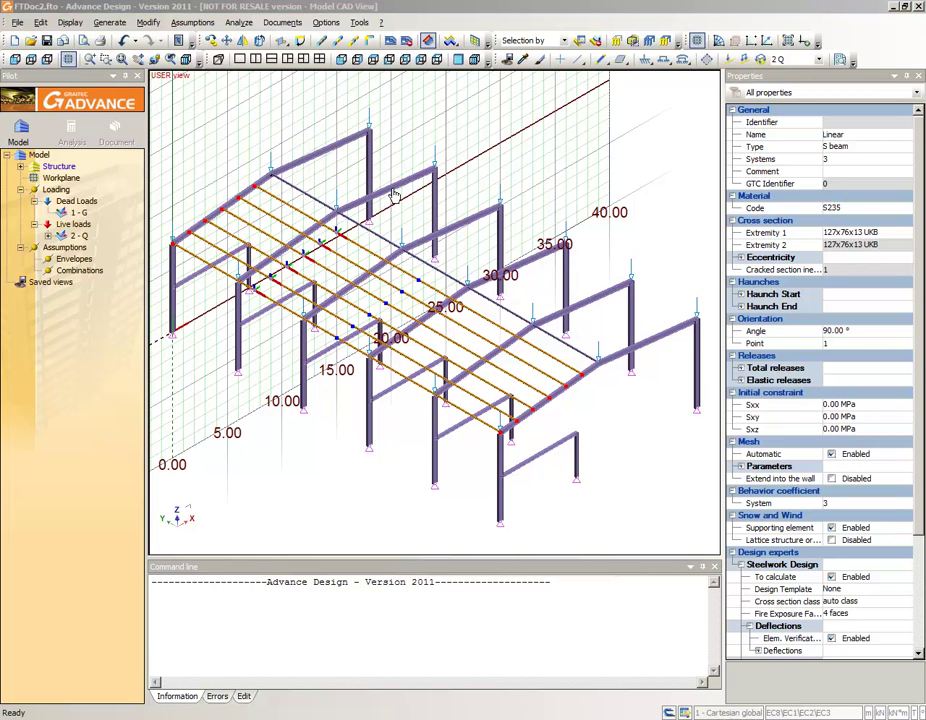
- Rotate-copy the purlins about the ridge axis from the left eave onto the opposite slope
{"action": "left_click", "coordinate": [298, 41]}
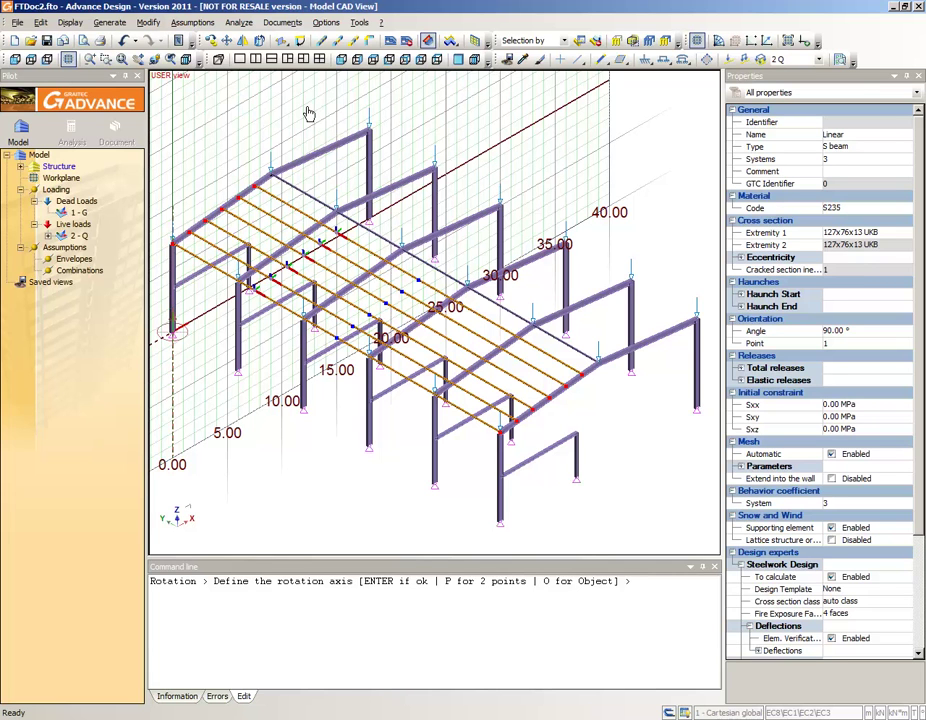
{"action": "type", "text": "P"}
{"action": "key", "text": "Return"}
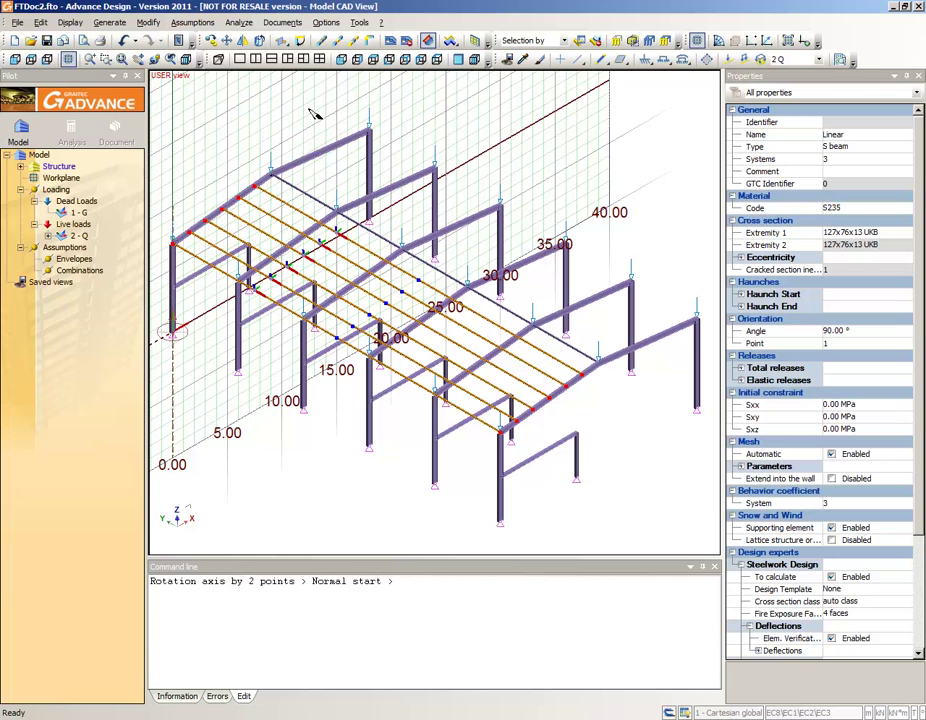
{"action": "left_click", "coordinate": [270, 171]}
{"action": "left_click", "coordinate": [598, 362]}
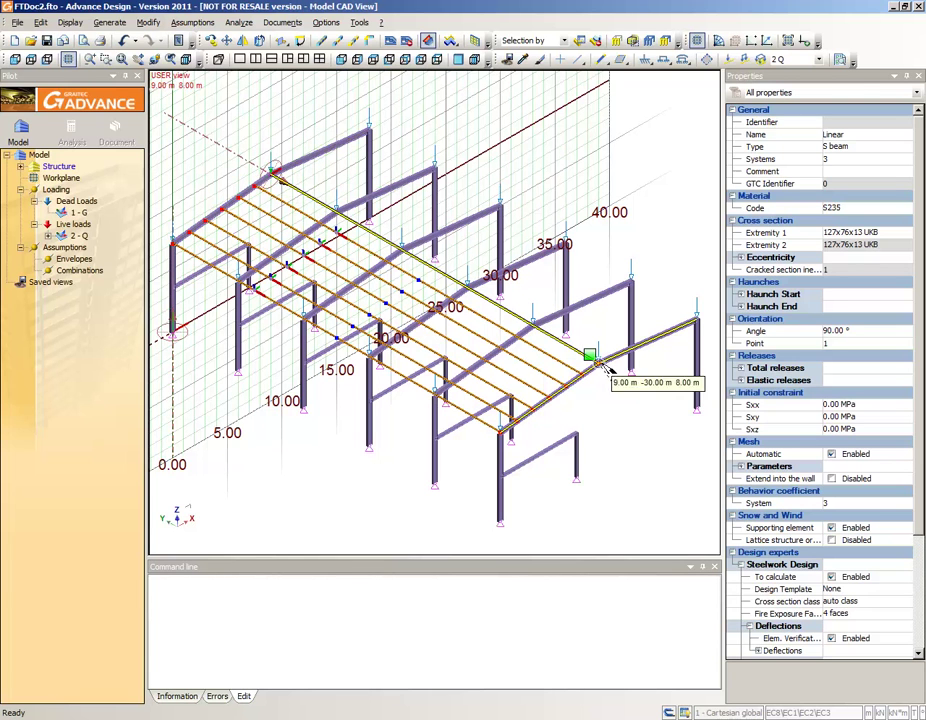
{"action": "left_click", "coordinate": [175, 247]}
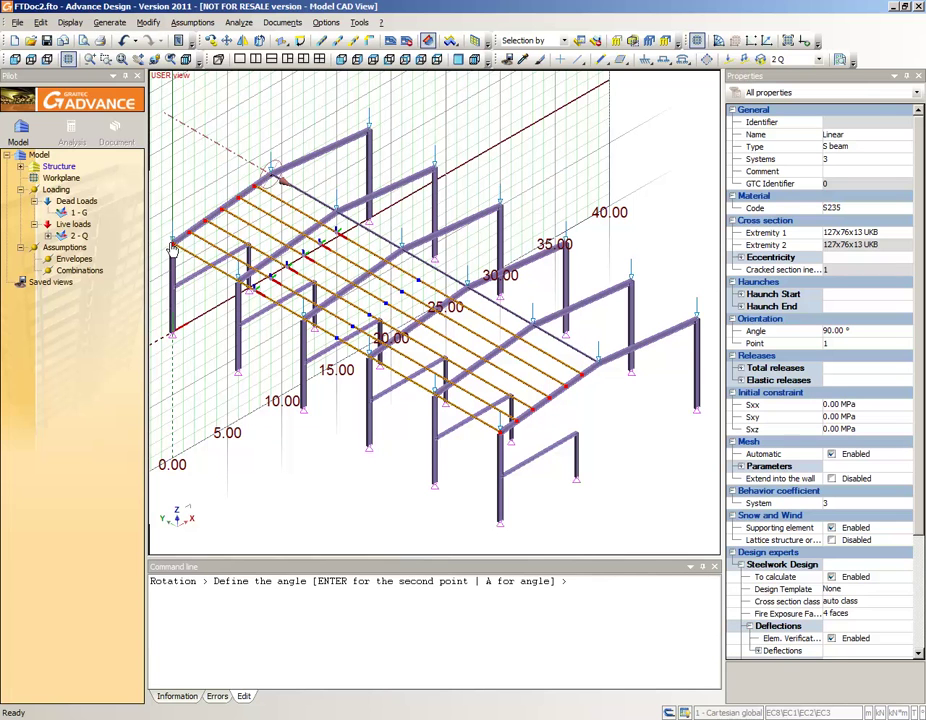
{"action": "key", "text": "Return"}
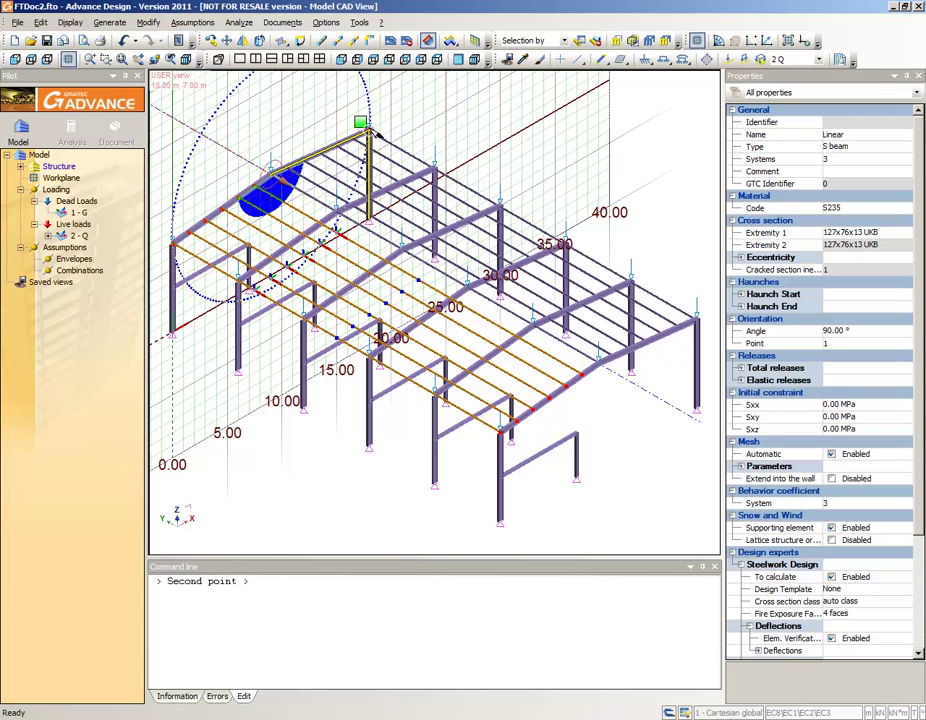
{"action": "left_click", "coordinate": [368, 130]}
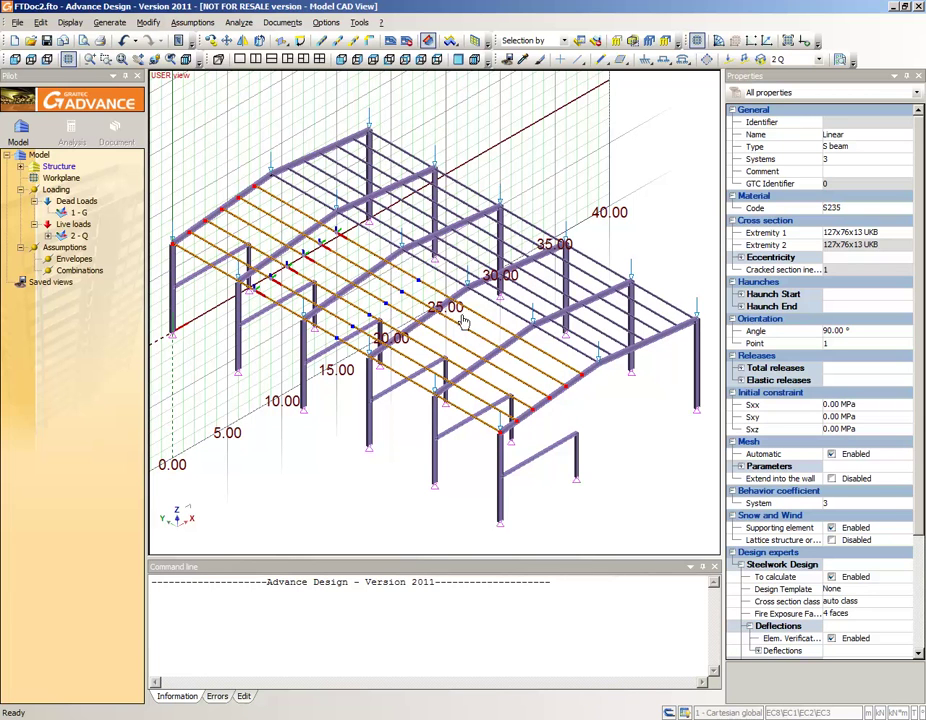
{"action": "key", "text": "Escape"}
- Select the opposite-slope purlins and change their orientation angle from 90° to -90°
{"action": "left_click", "coordinate": [592, 347]}
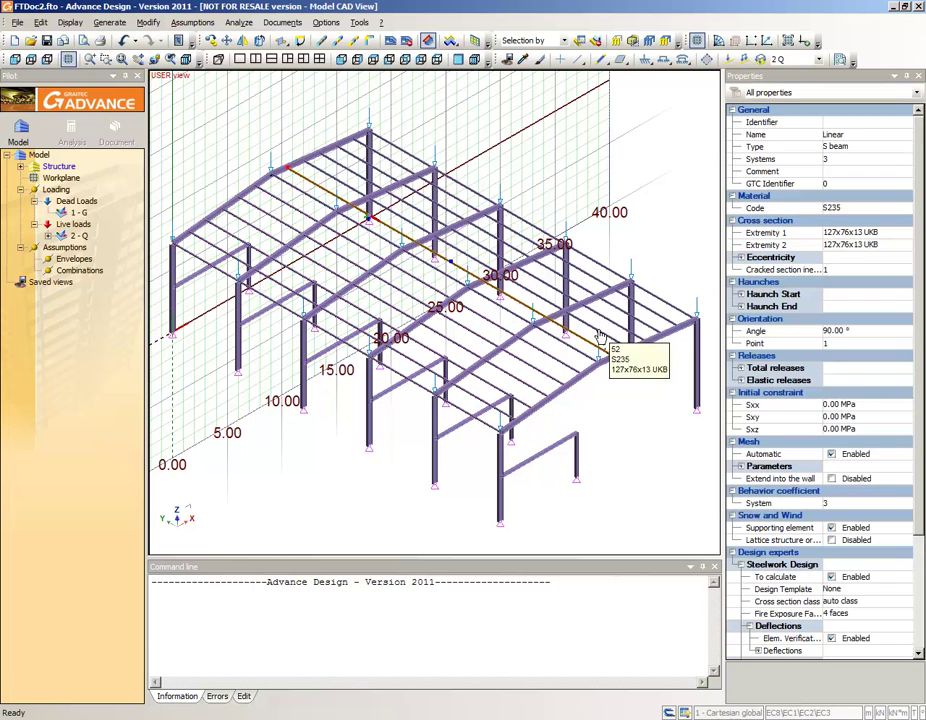
{"action": "left_click", "coordinate": [648, 324]}
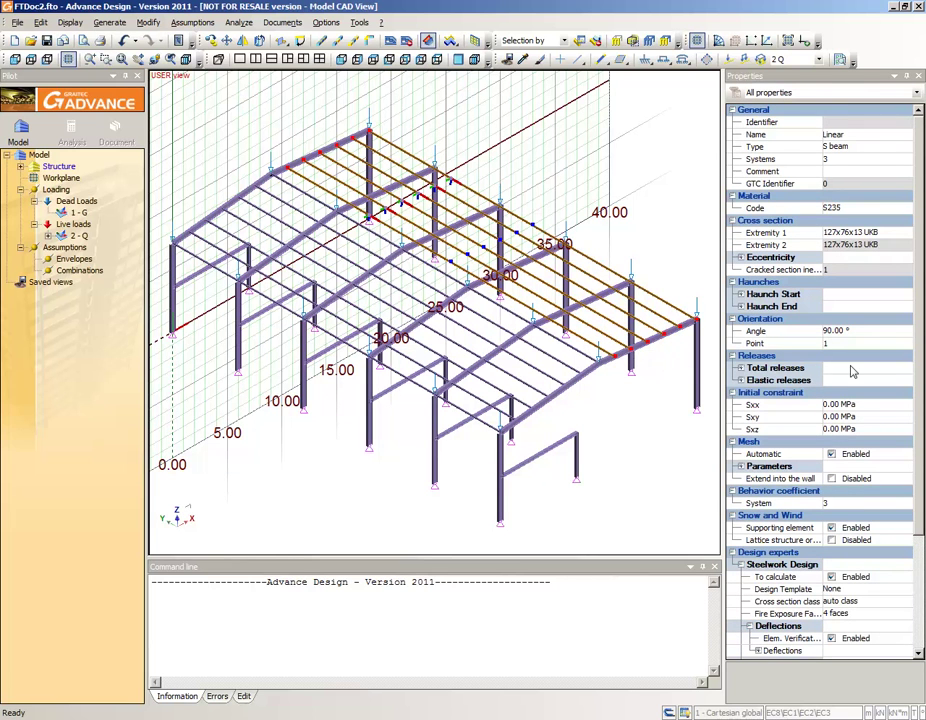
{"action": "left_click", "coordinate": [863, 330]}
{"action": "key", "text": "BackSpace"}
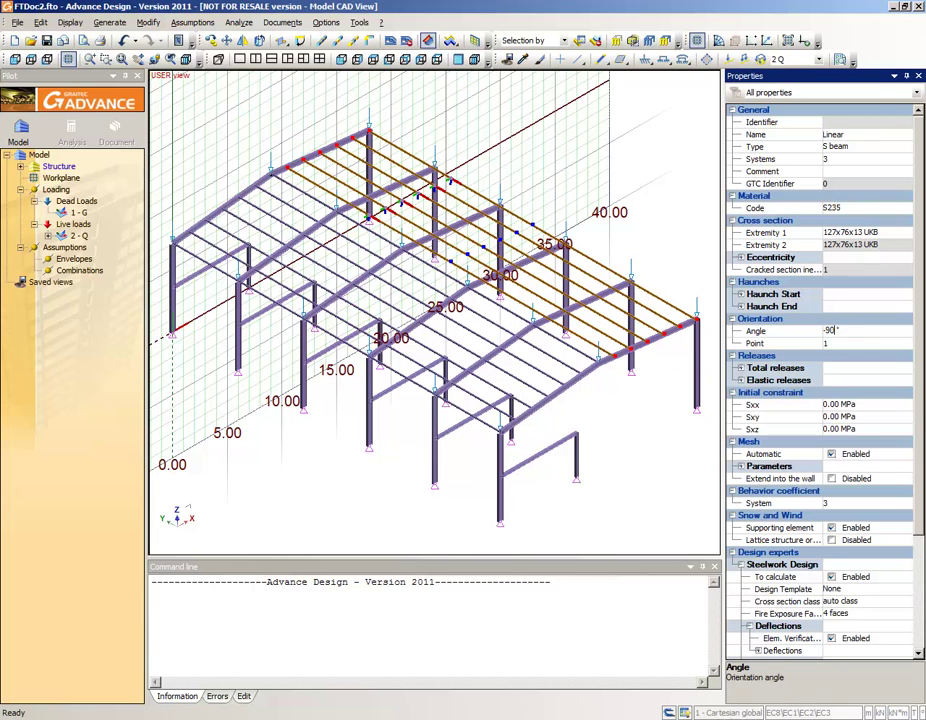
{"action": "type", "text": "-90"}
{"action": "key", "text": "Return"}
{"action": "left_click", "coordinate": [812, 358]}
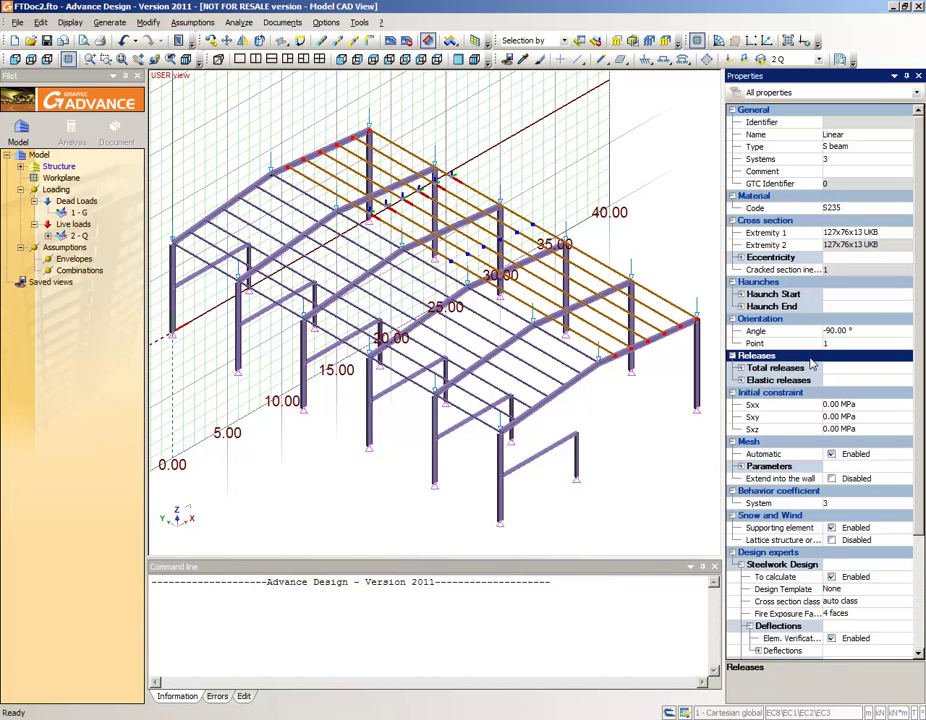
{"action": "key", "text": "Escape"}
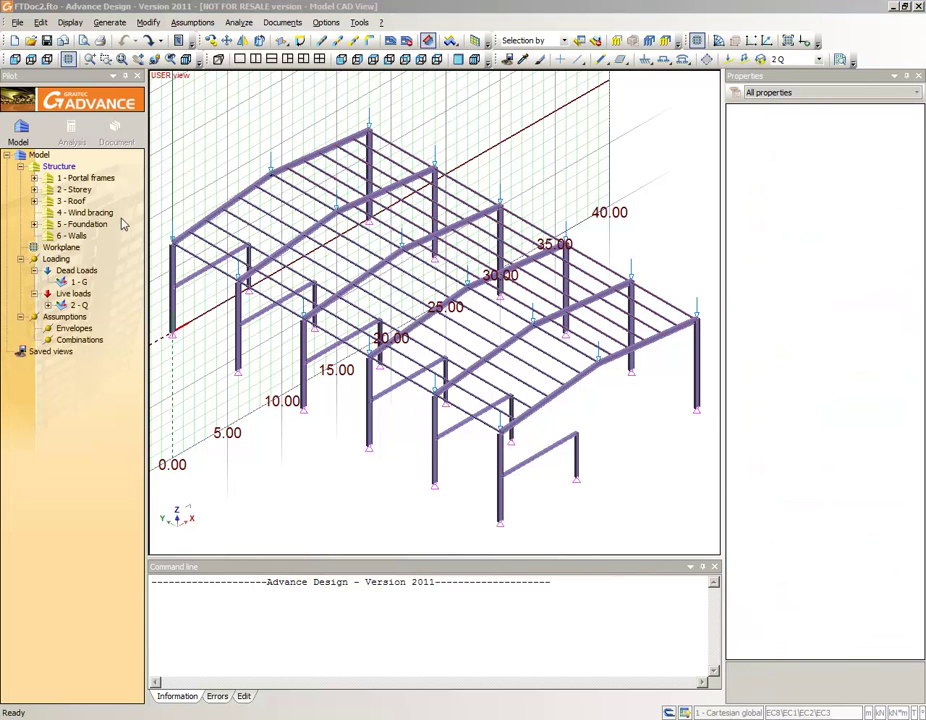
- On the 2 - Storey layer, set up a non-supporting linear beam with UKC 203x203x46 section
{"action": "left_click", "coordinate": [77, 190]}
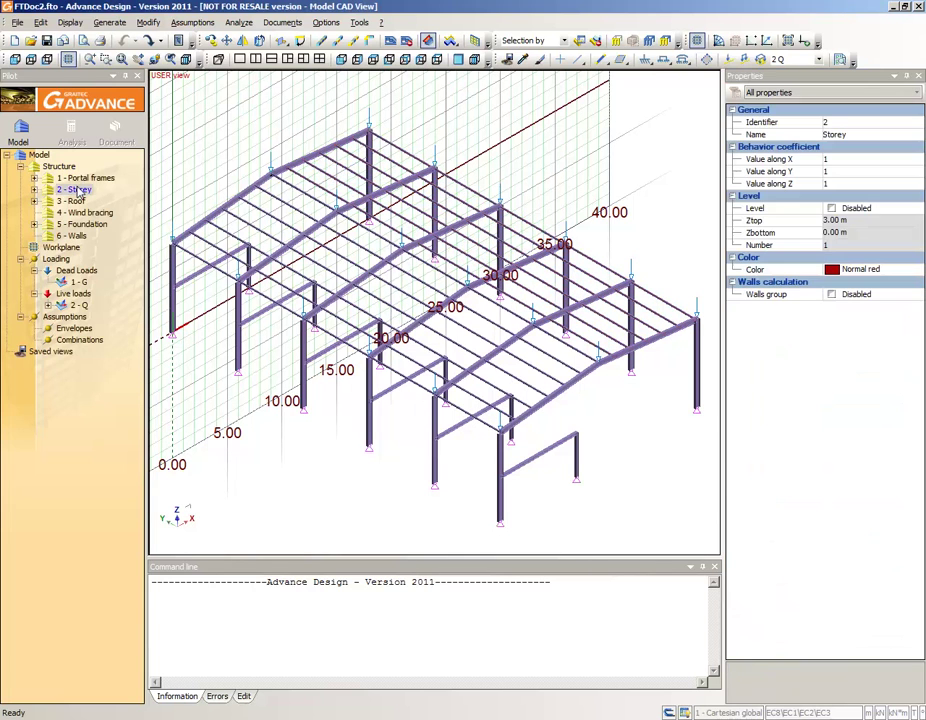
{"action": "left_click", "coordinate": [602, 62]}
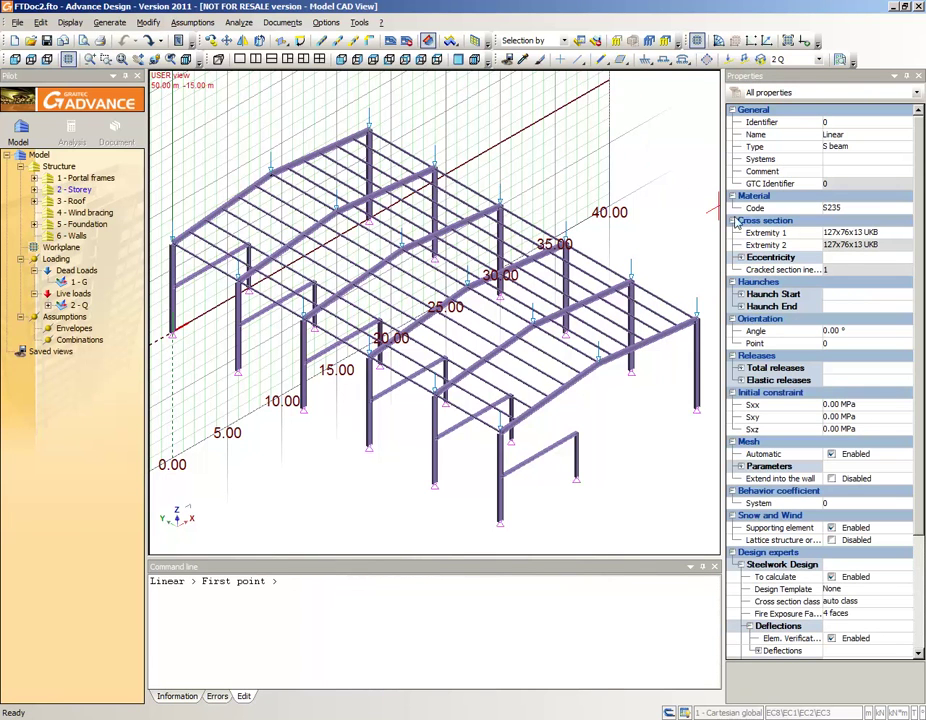
{"action": "left_click", "coordinate": [828, 233]}
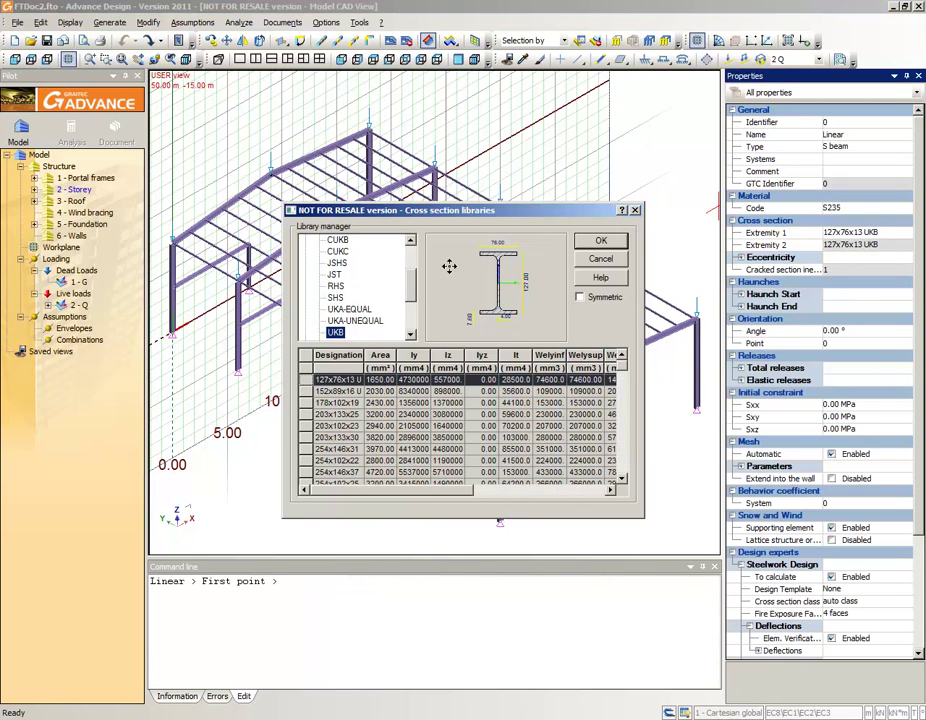
{"action": "scroll", "coordinate": [409, 297], "scroll_direction": "down", "scroll_amount": 2}
{"action": "left_click", "coordinate": [336, 298]}
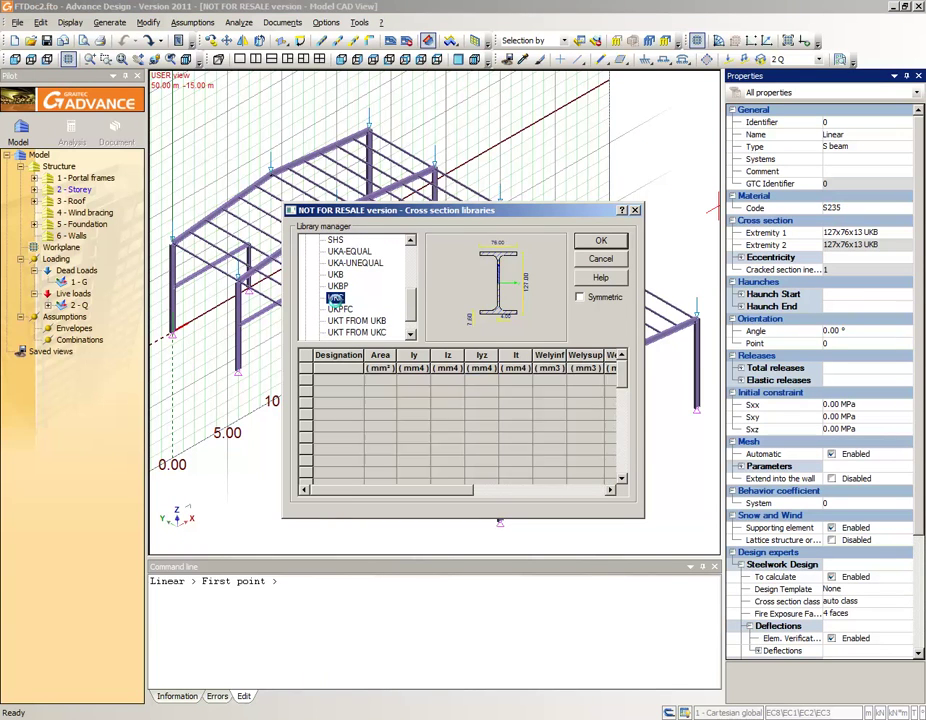
{"action": "left_click", "coordinate": [306, 437]}
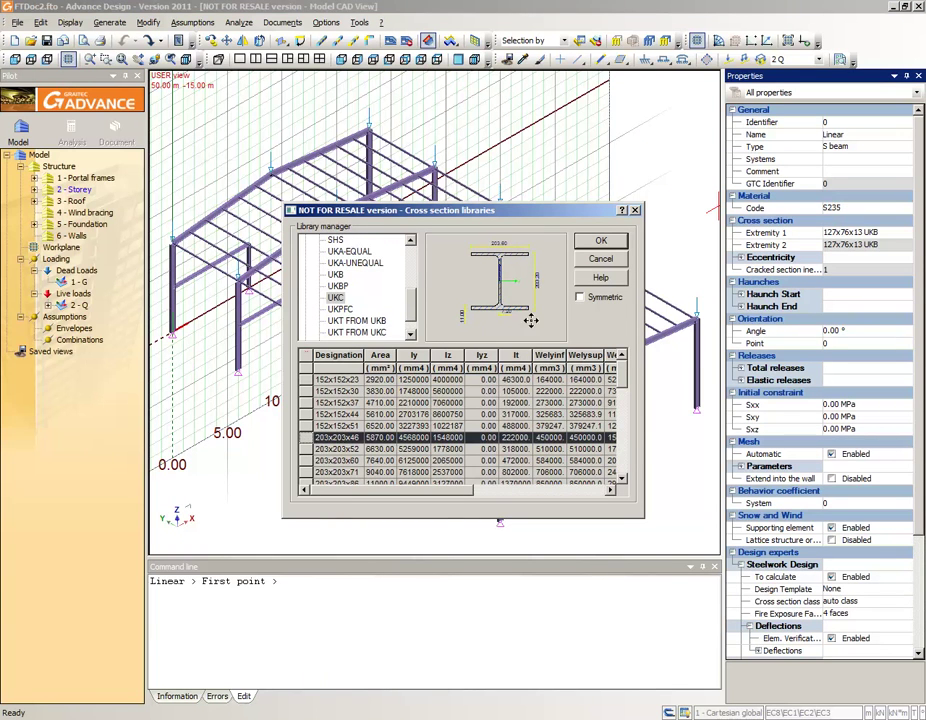
{"action": "left_click", "coordinate": [598, 246]}
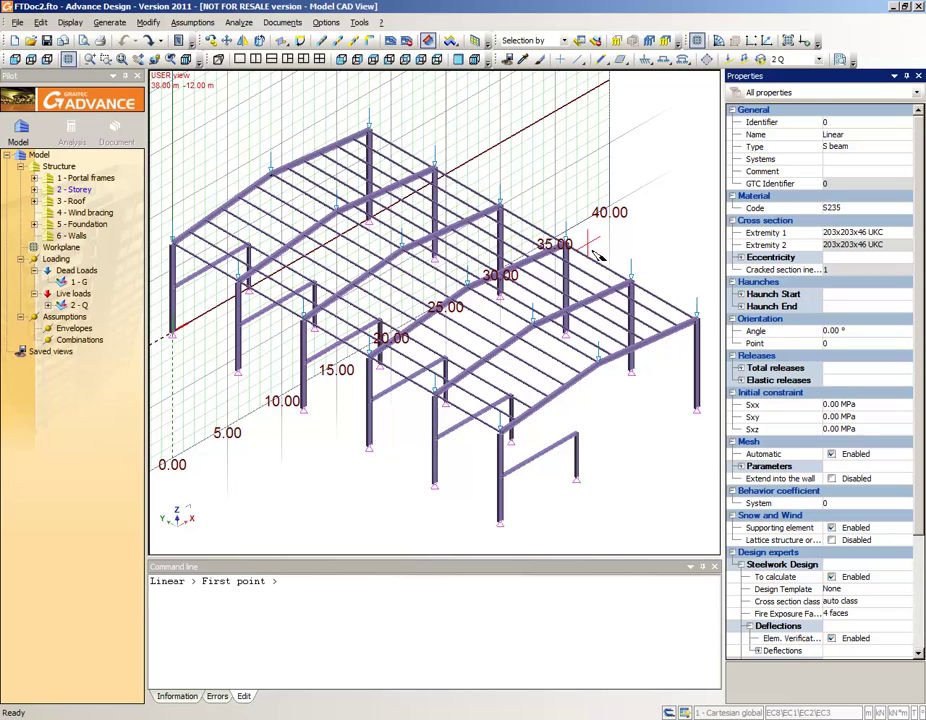
{"action": "left_click", "coordinate": [831, 528]}
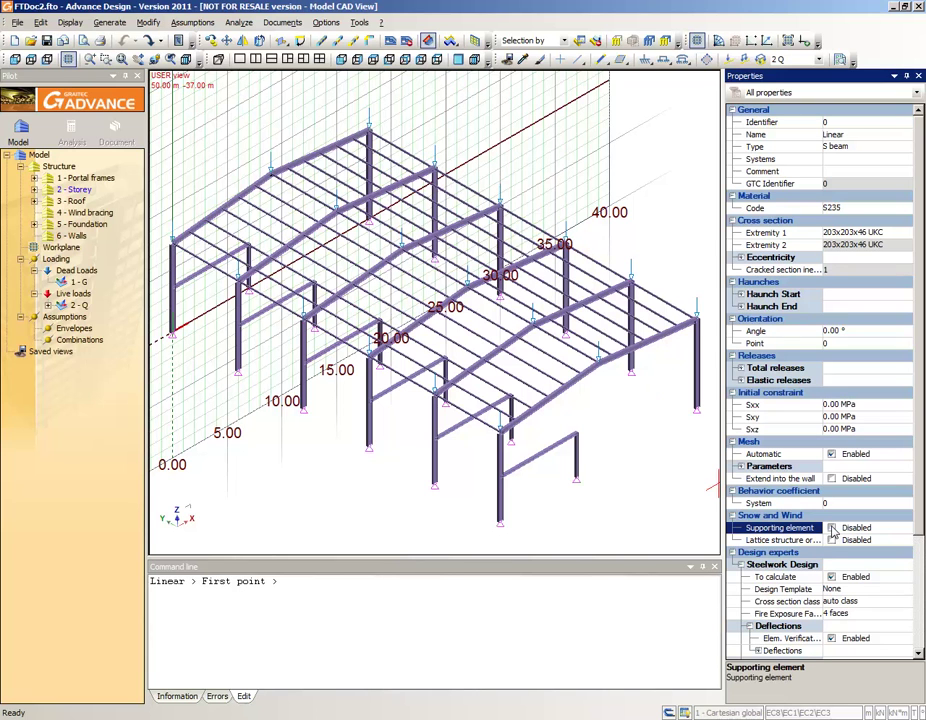
- Draw the storey beams linking the column tops around the front bay
{"action": "left_click", "coordinate": [506, 480]}
{"action": "left_click", "coordinate": [435, 437]}
{"action": "left_click", "coordinate": [435, 437]}
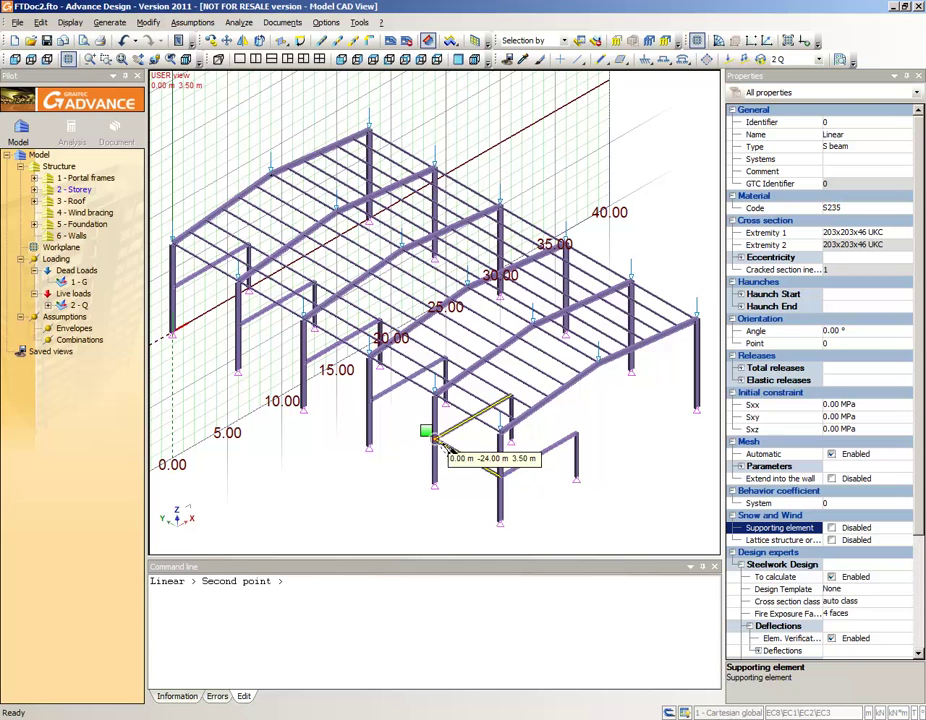
{"action": "left_click", "coordinate": [372, 401]}
{"action": "left_click", "coordinate": [372, 401]}
{"action": "left_click", "coordinate": [241, 331]}
{"action": "left_click", "coordinate": [170, 272]}
{"action": "left_click", "coordinate": [305, 410]}
{"action": "left_click", "coordinate": [372, 401]}
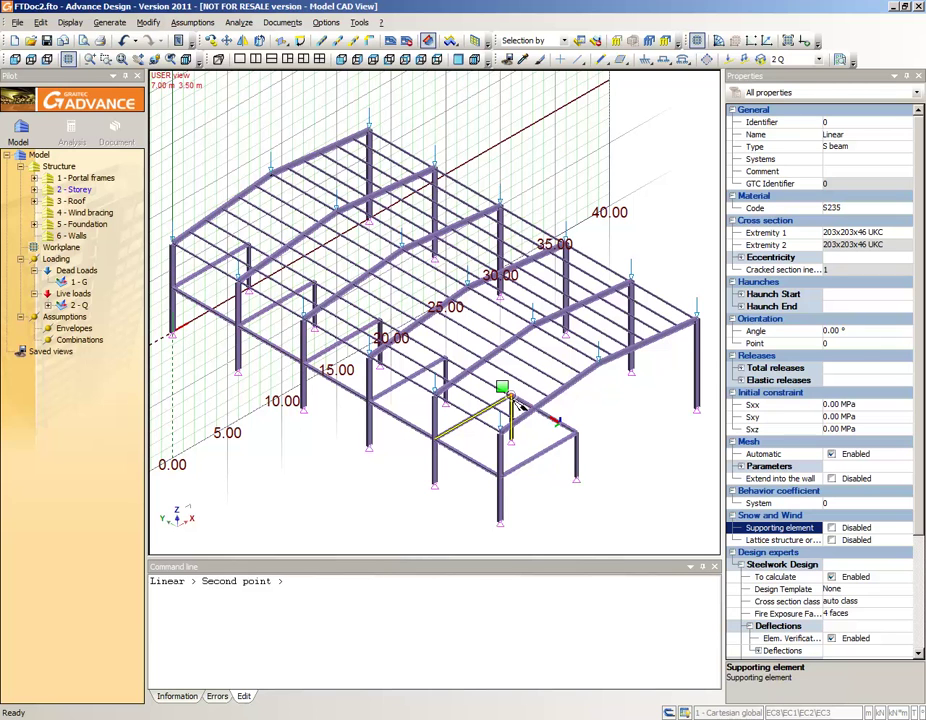
{"action": "left_click", "coordinate": [249, 247]}
{"action": "key", "text": "Escape"}
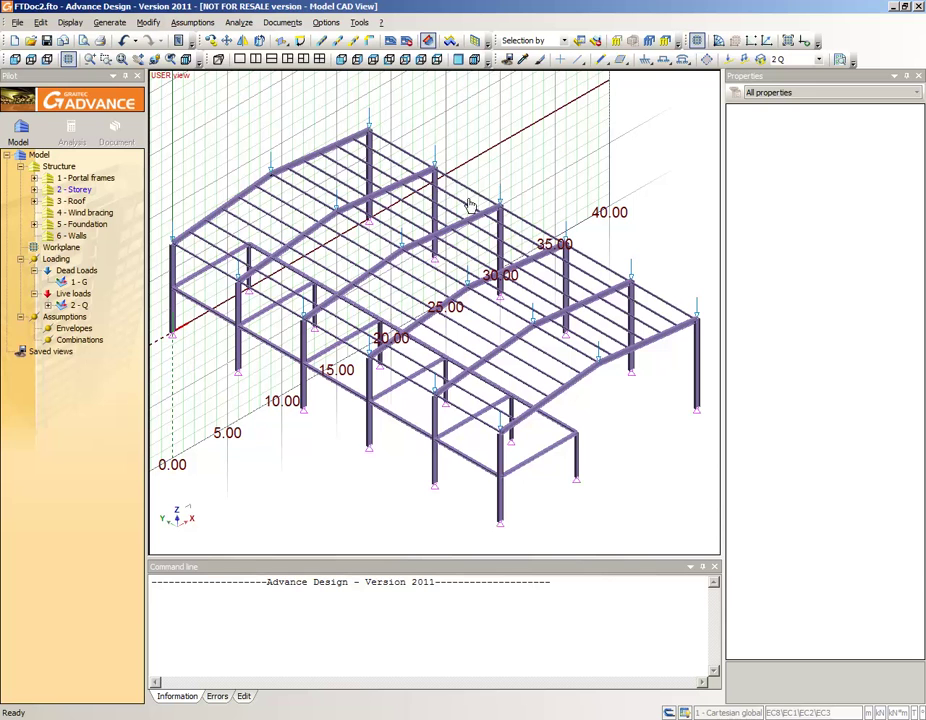
- Set a new planar element to C30/37 concrete, 180 mm thick, non-supporting
{"action": "left_click", "coordinate": [620, 59]}
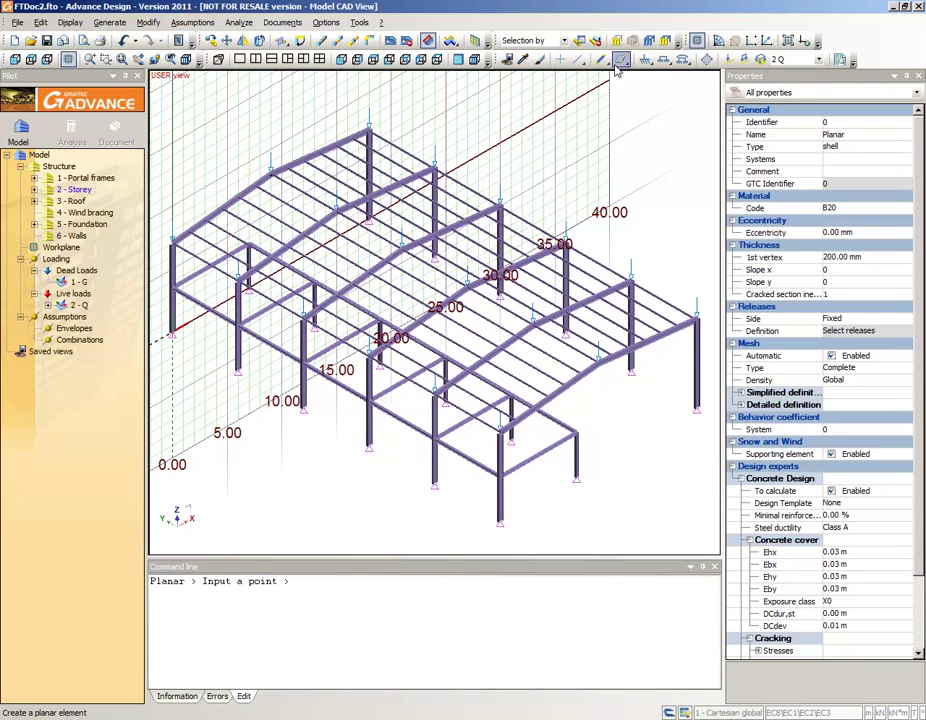
{"action": "left_click", "coordinate": [829, 208]}
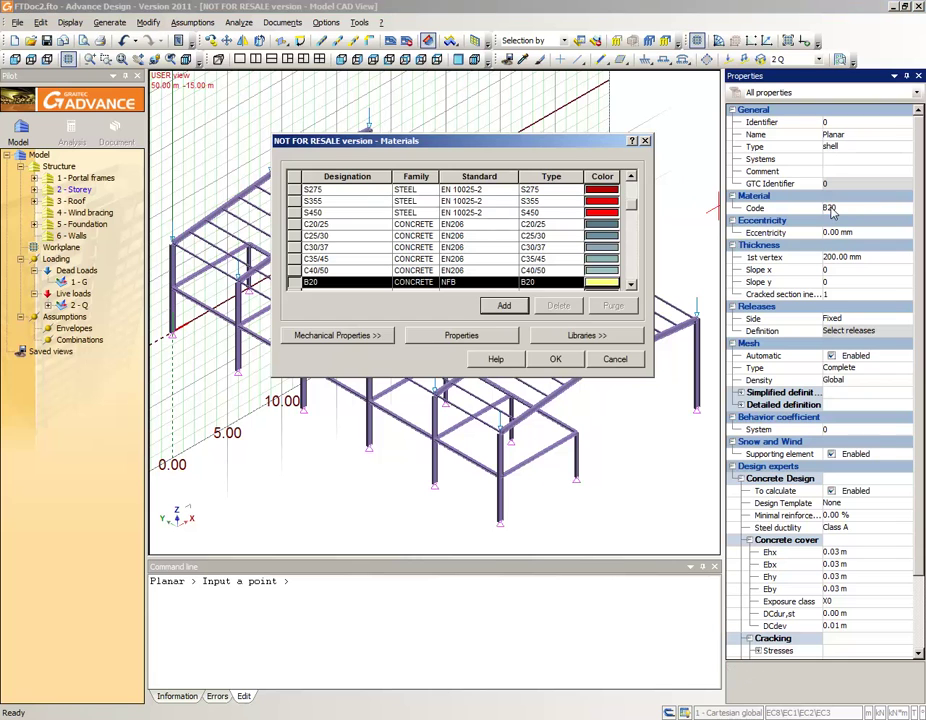
{"action": "left_click", "coordinate": [302, 247]}
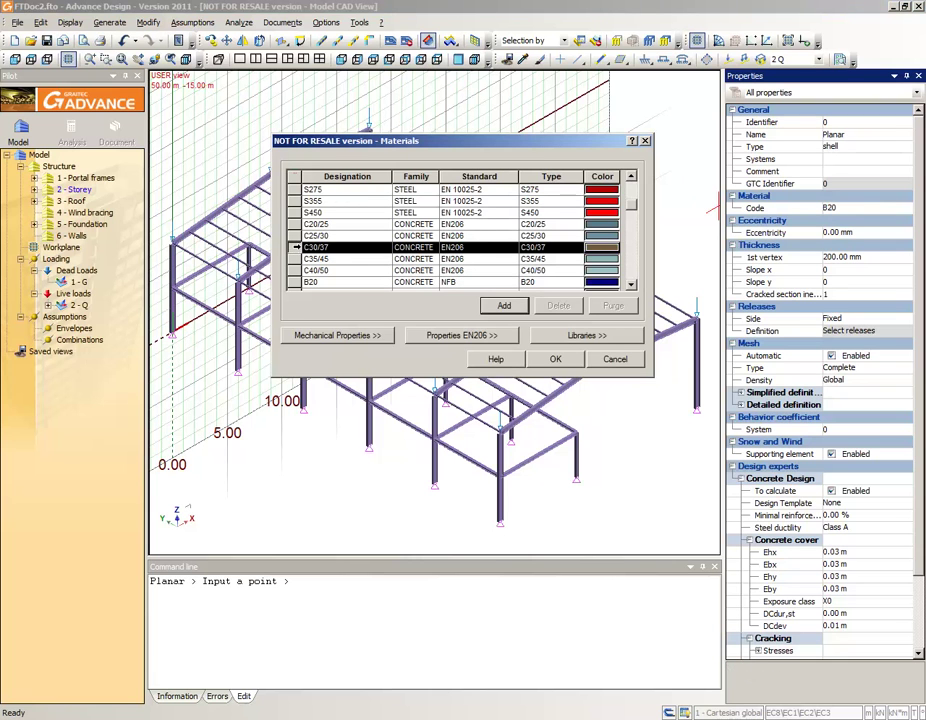
{"action": "left_click", "coordinate": [555, 359]}
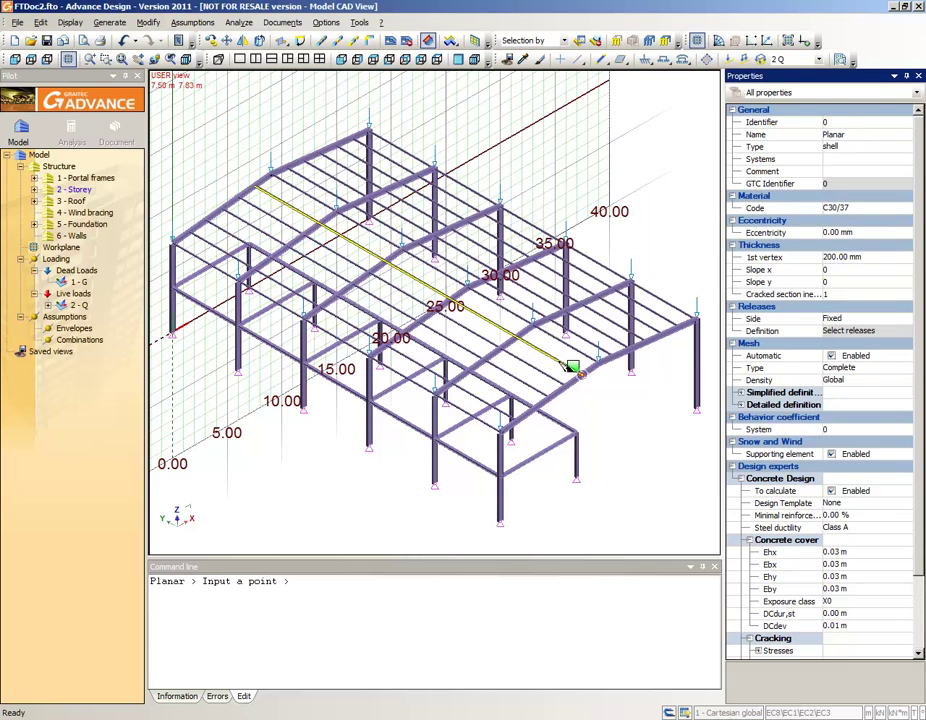
{"action": "left_click", "coordinate": [879, 257]}
{"action": "type", "text": "18"}
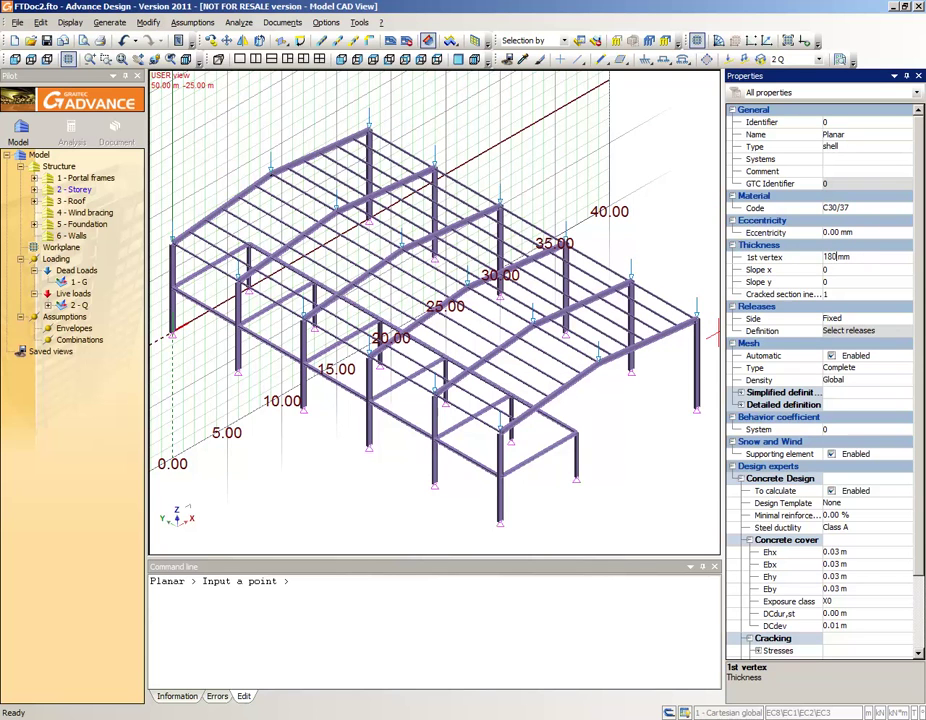
{"action": "key", "text": "Return"}
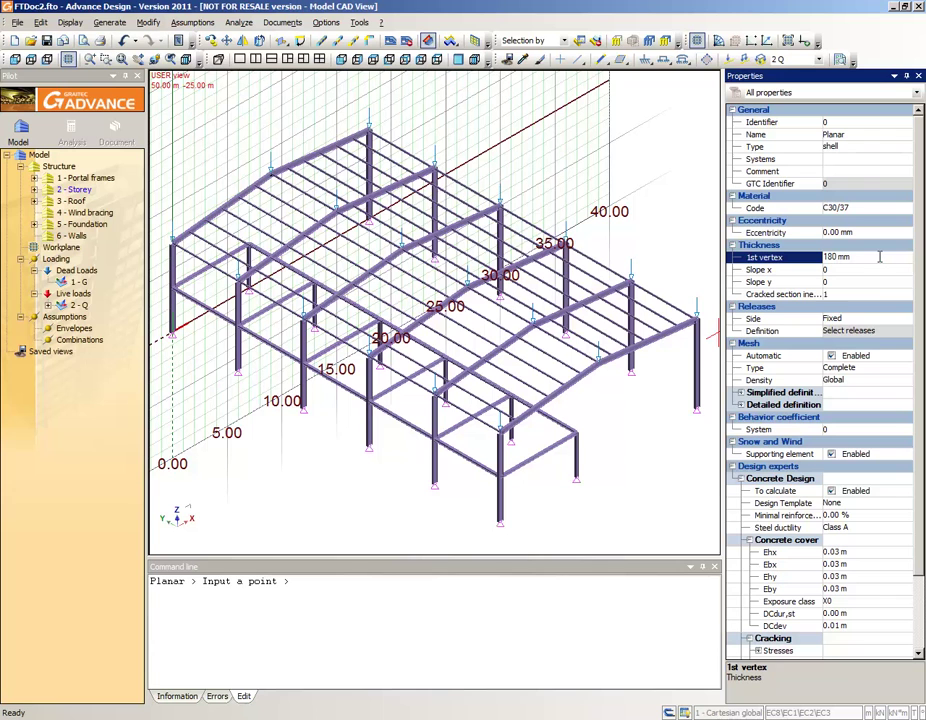
{"action": "left_click", "coordinate": [833, 455]}
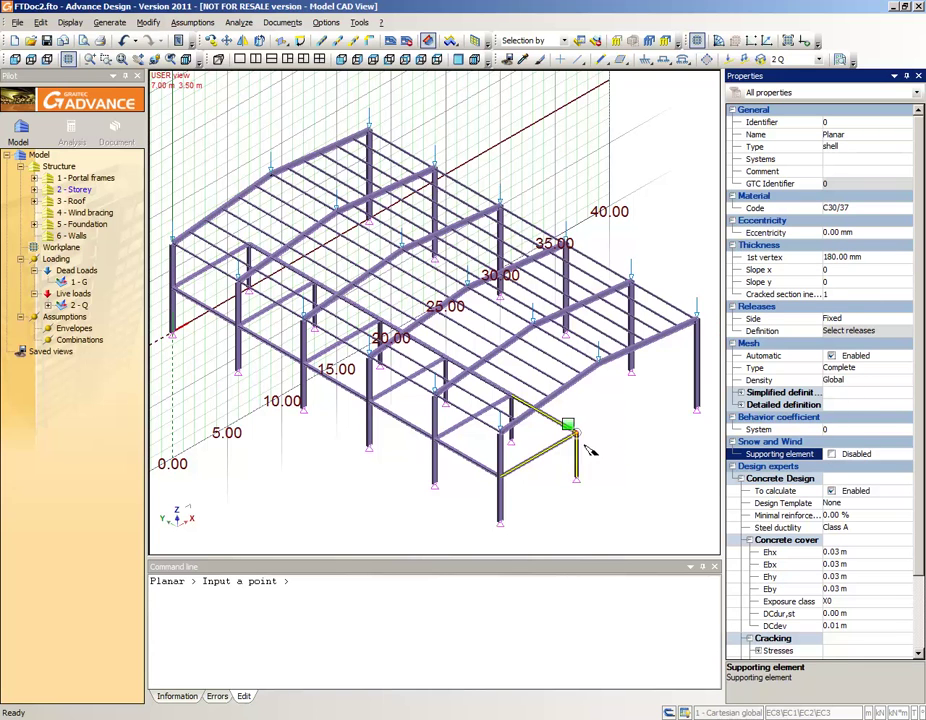
- Place the slab across the four corners of the front storey bay
{"action": "left_click", "coordinate": [170, 285]}
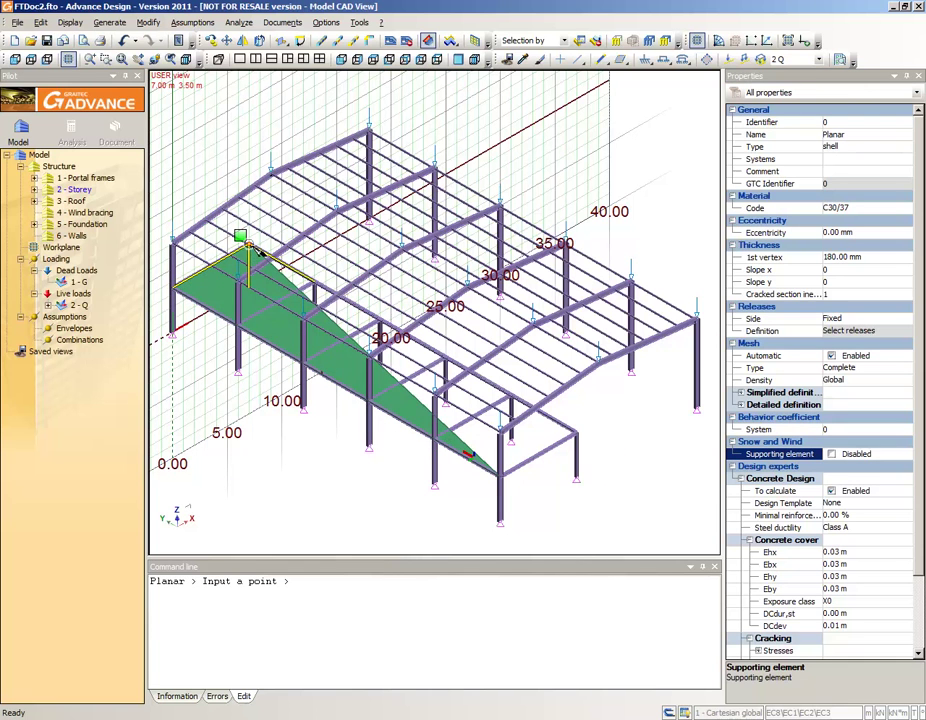
{"action": "left_click", "coordinate": [248, 246]}
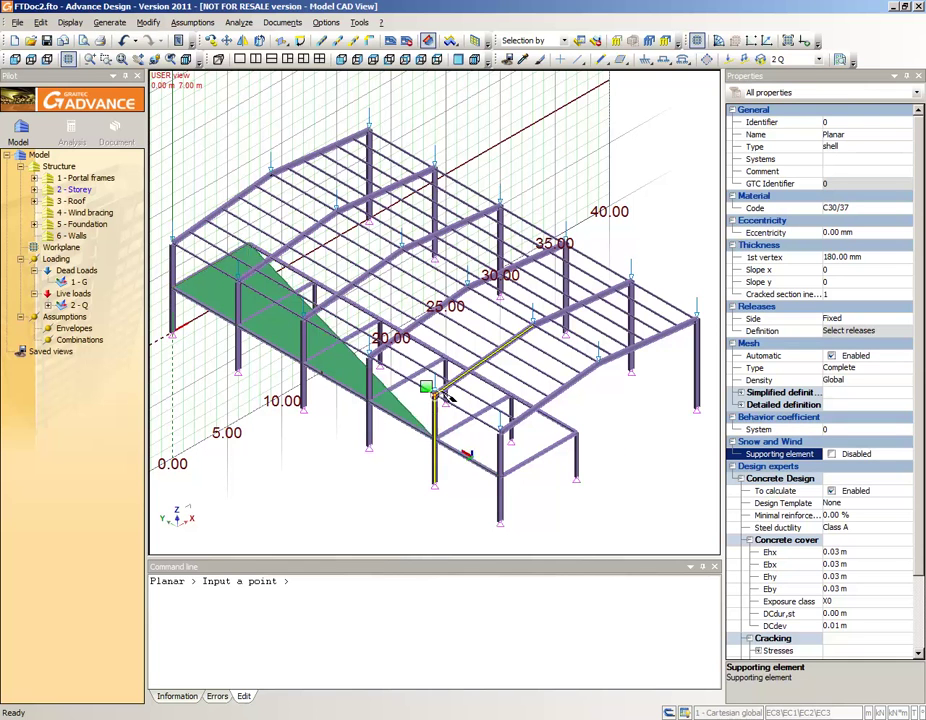
{"action": "left_click", "coordinate": [570, 430]}
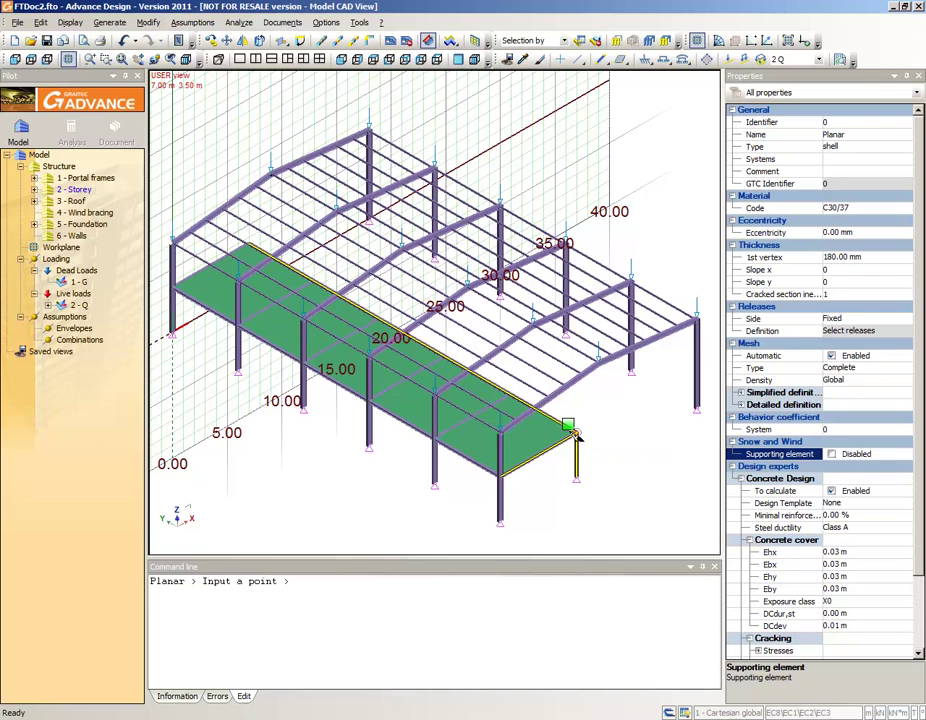
{"action": "left_click", "coordinate": [570, 430]}
{"action": "key", "text": "Escape"}
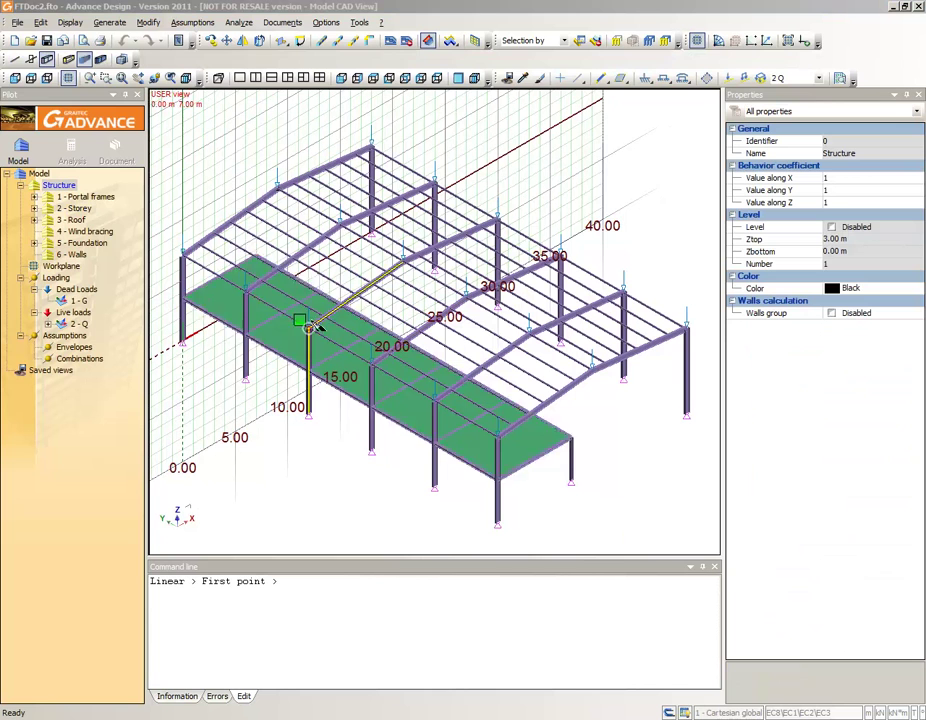
- On the 4 - Wind bracing layer, start chained linear members of type bar
{"action": "left_click", "coordinate": [86, 232]}
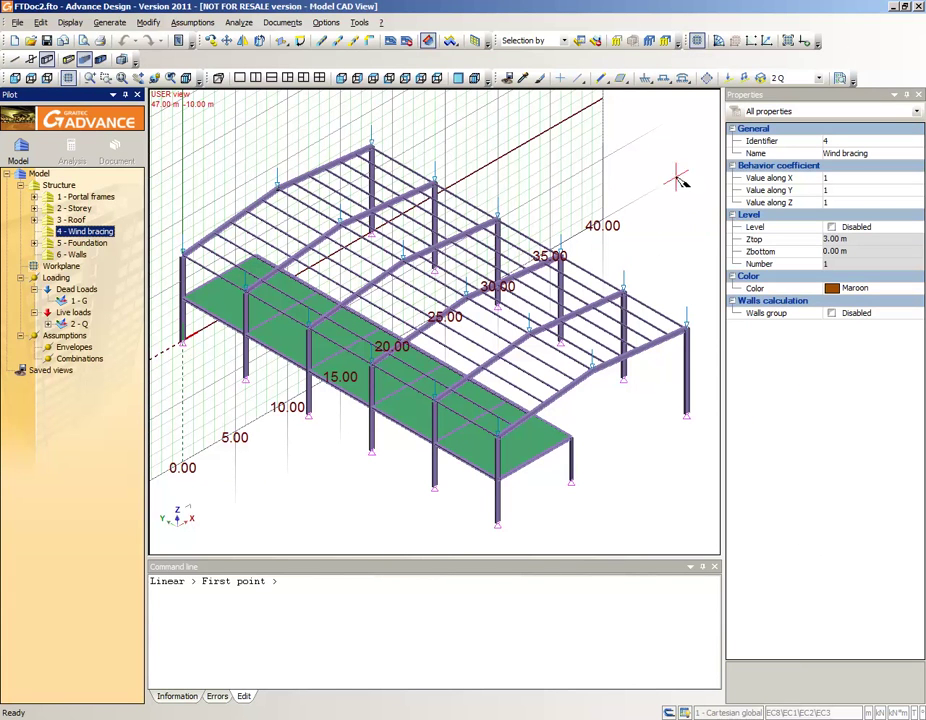
{"action": "left_click", "coordinate": [604, 80]}
{"action": "left_click", "coordinate": [601, 101]}
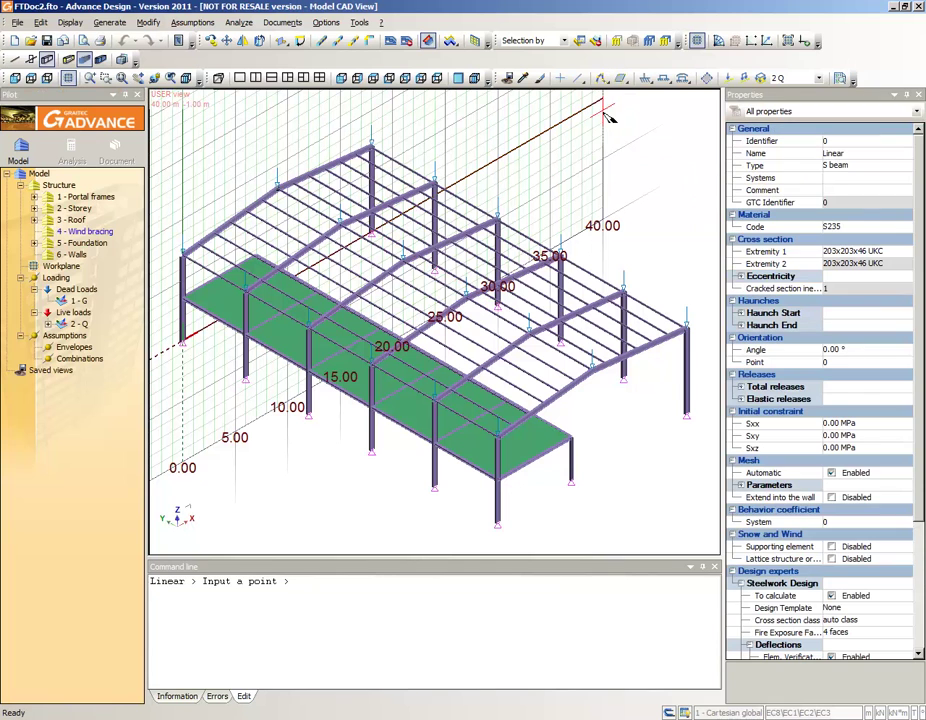
{"action": "left_click", "coordinate": [906, 167]}
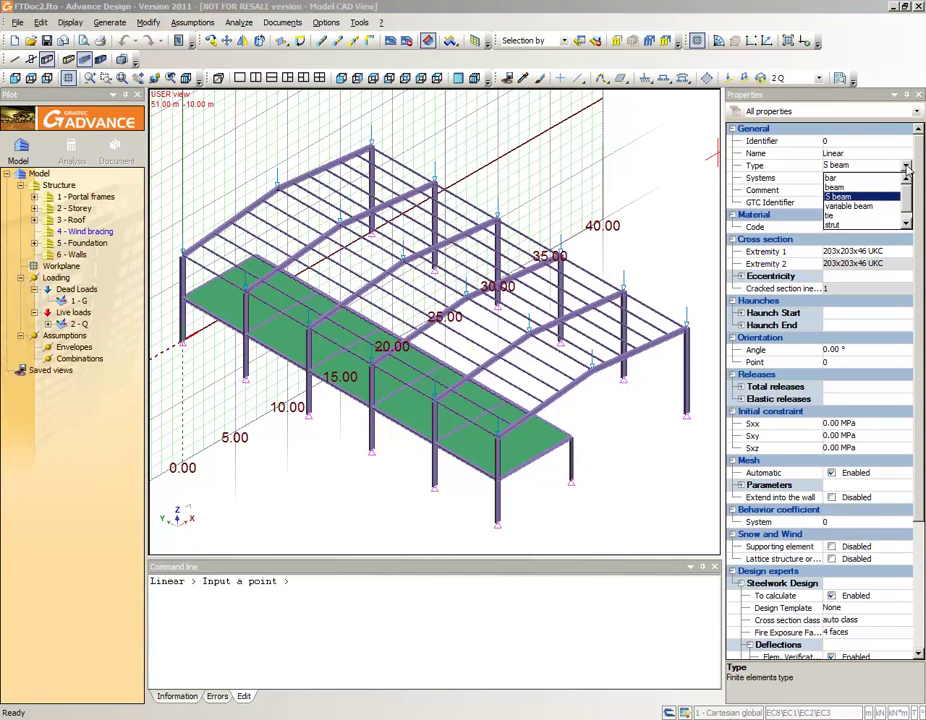
{"action": "left_click", "coordinate": [843, 179]}
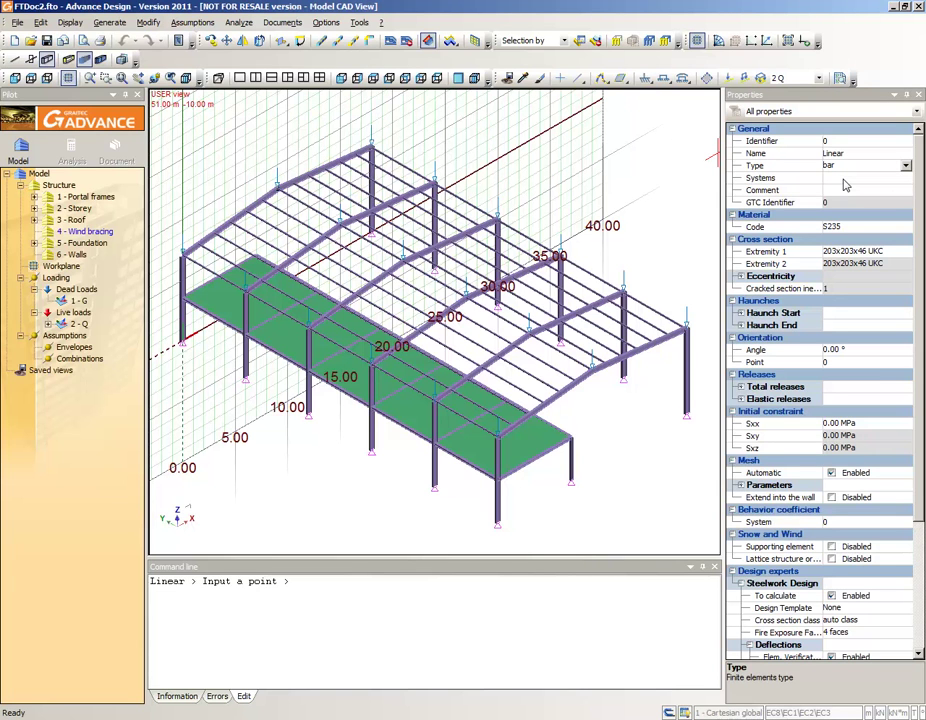
- Give the bracing bars a CHS 33.7x33.7x4 cross section
{"action": "left_click", "coordinate": [835, 251]}
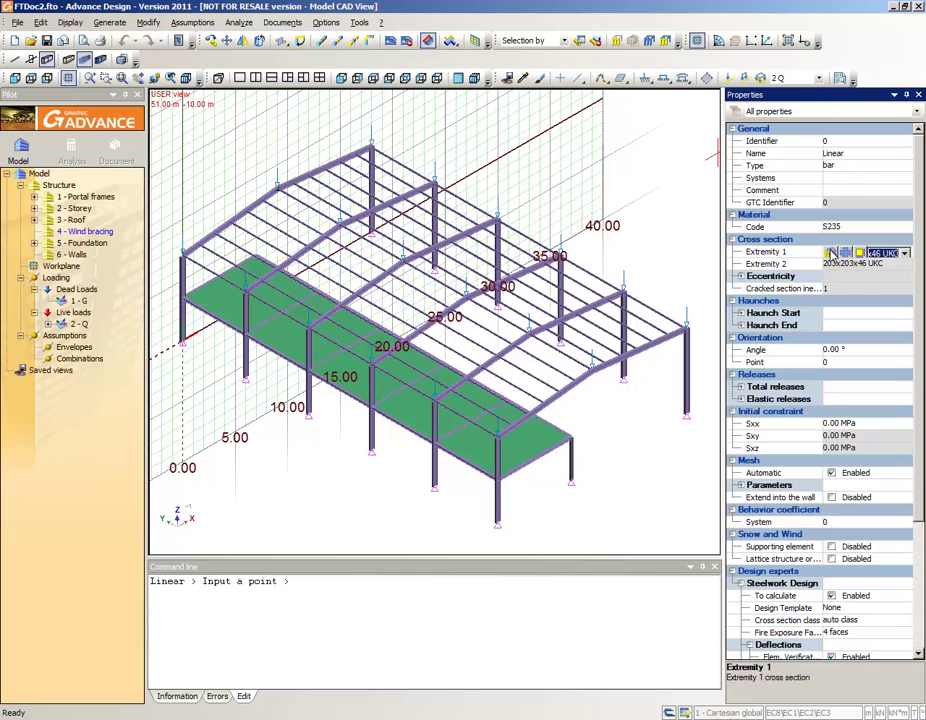
{"action": "left_click", "coordinate": [829, 254]}
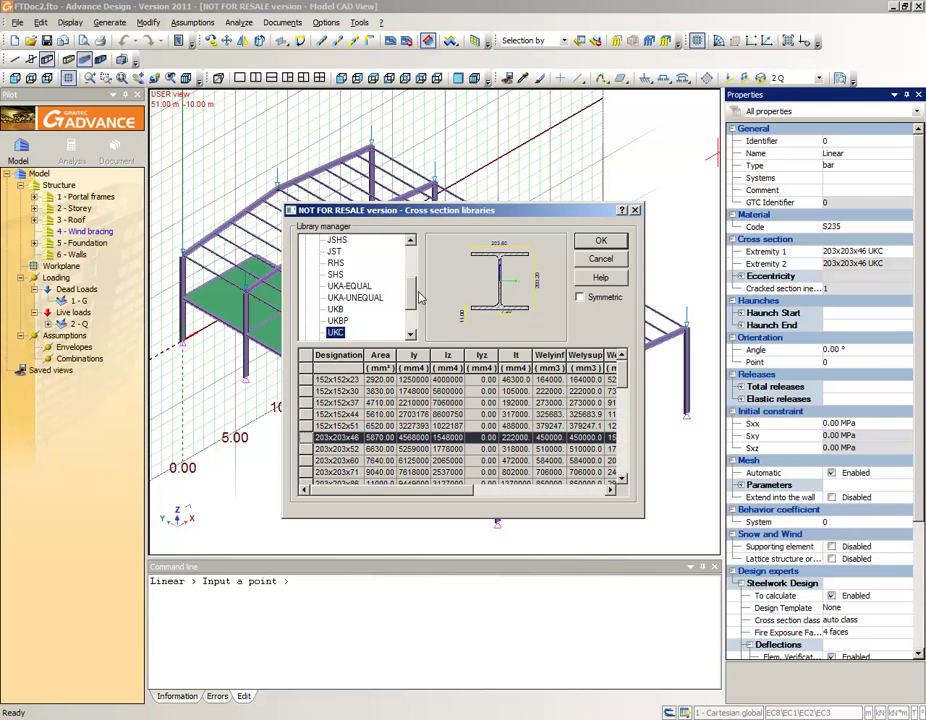
{"action": "scroll", "coordinate": [350, 290], "scroll_direction": "up", "scroll_amount": 3}
{"action": "left_click", "coordinate": [335, 287]}
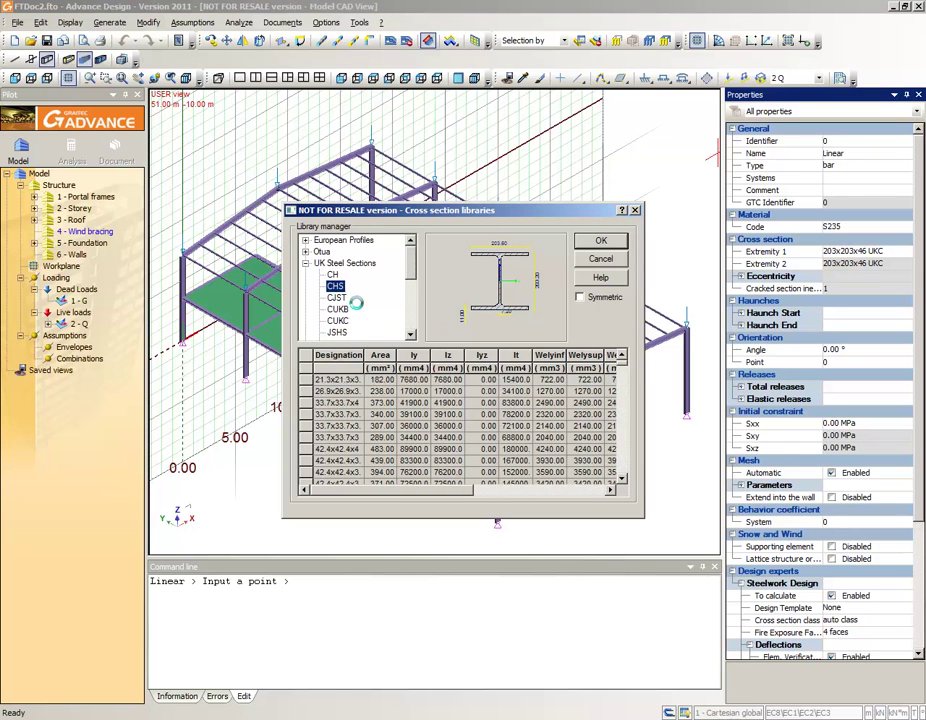
{"action": "left_click", "coordinate": [309, 402]}
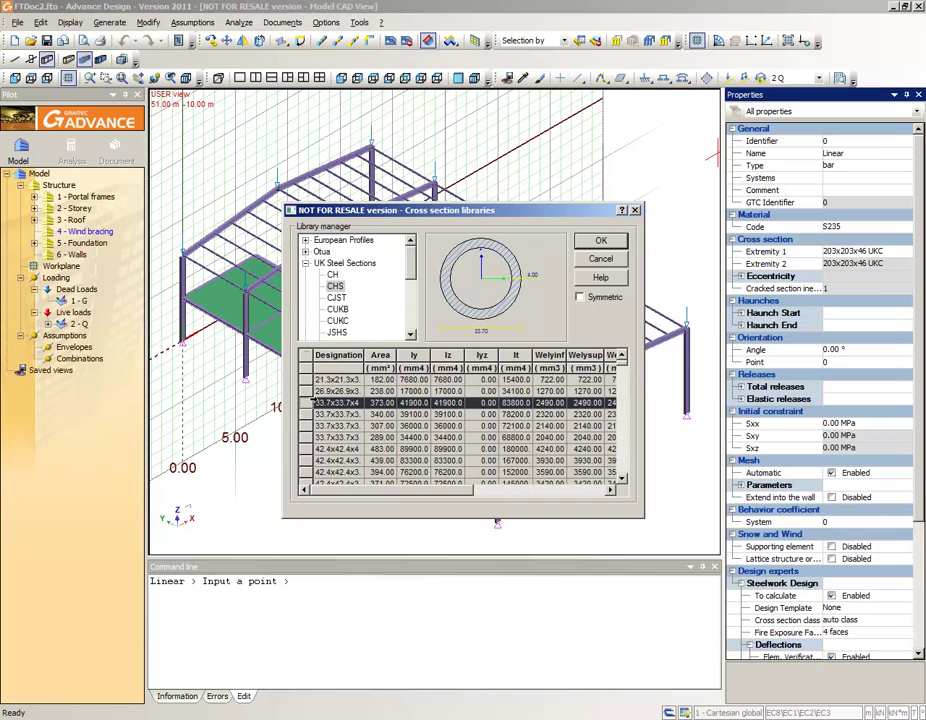
{"action": "left_click", "coordinate": [601, 241]}
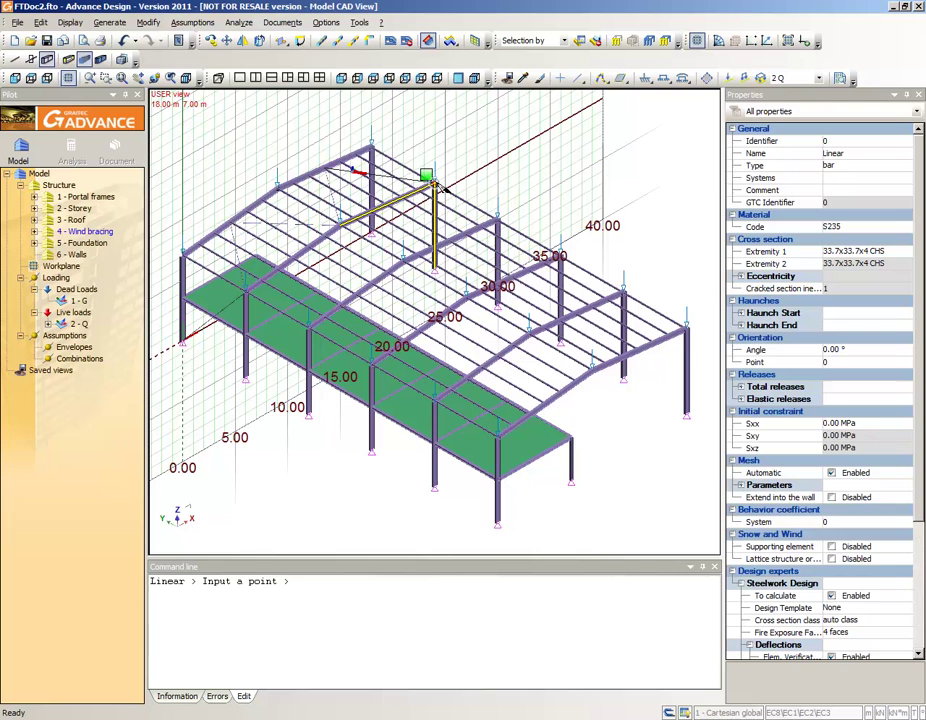
- Enable Ortho and Midpoint snapping and draw the end-bay roof and wall bracing diagonals
{"action": "left_click", "coordinate": [366, 220]}
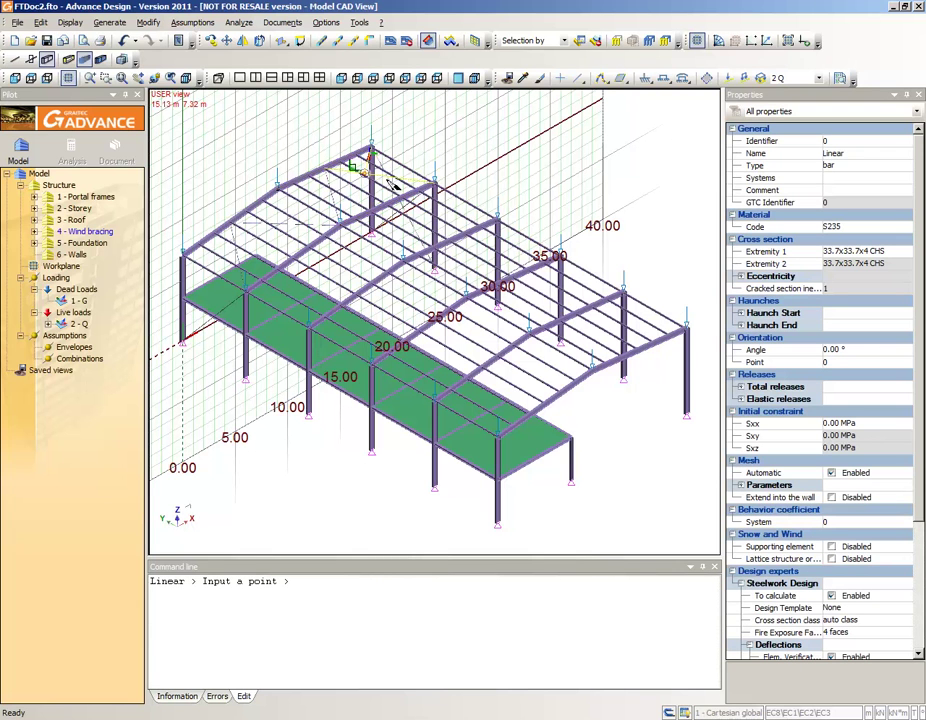
{"action": "right_click", "coordinate": [384, 188]}
{"action": "left_click", "coordinate": [420, 474]}
{"action": "left_click", "coordinate": [531, 365]}
{"action": "left_click", "coordinate": [331, 343]}
{"action": "left_click", "coordinate": [536, 419]}
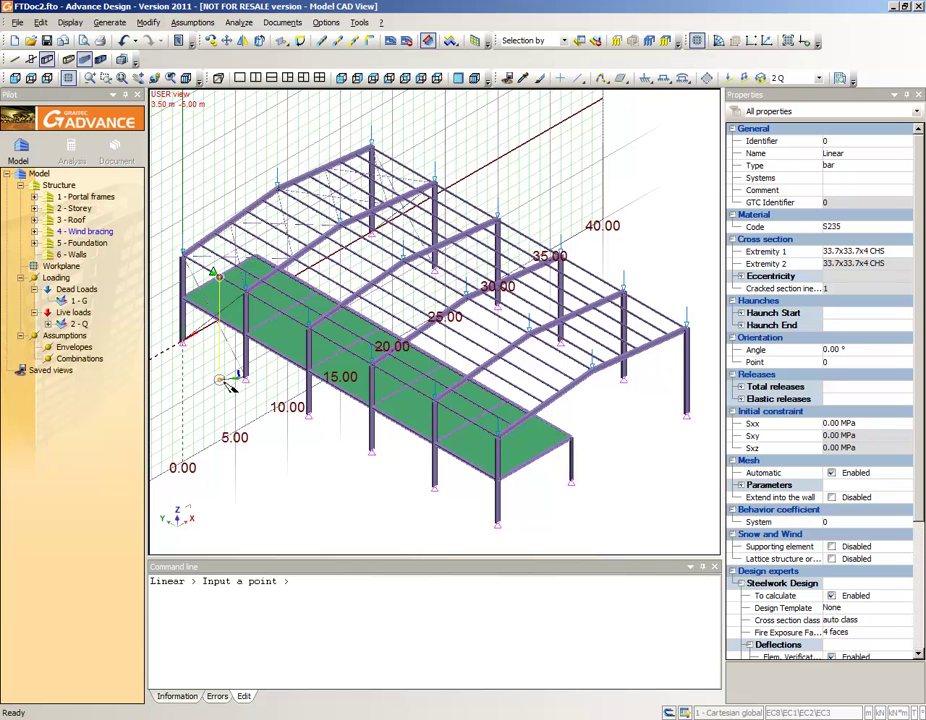
{"action": "key", "text": "Escape"}
{"action": "left_click", "coordinate": [221, 333]}
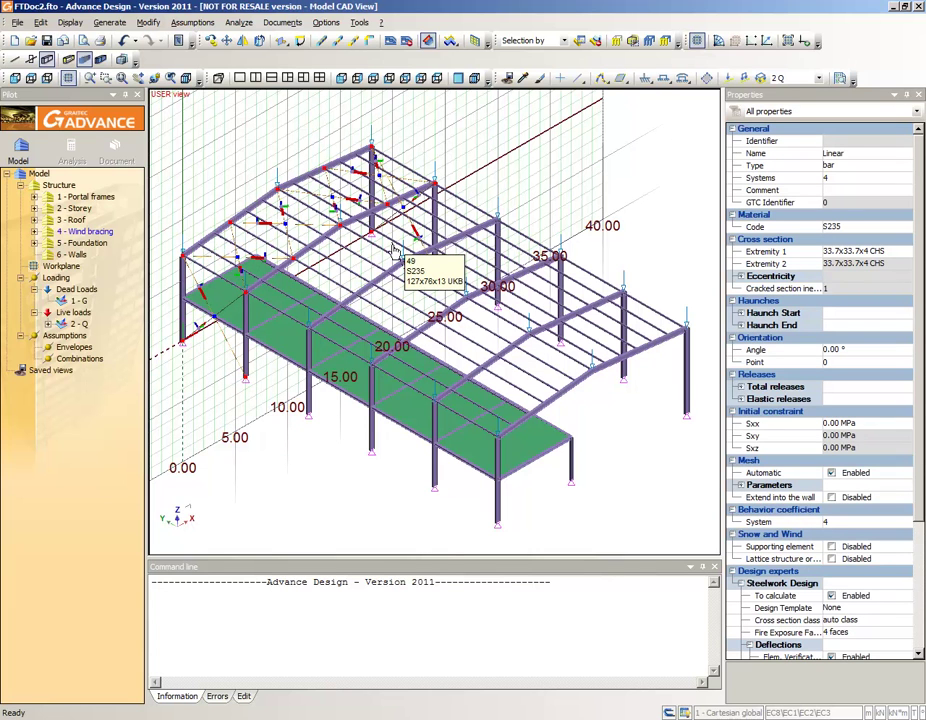
- Multiple-copy the bracing by the 0 -24 0 vector between column bases
{"action": "left_click", "coordinate": [211, 40]}
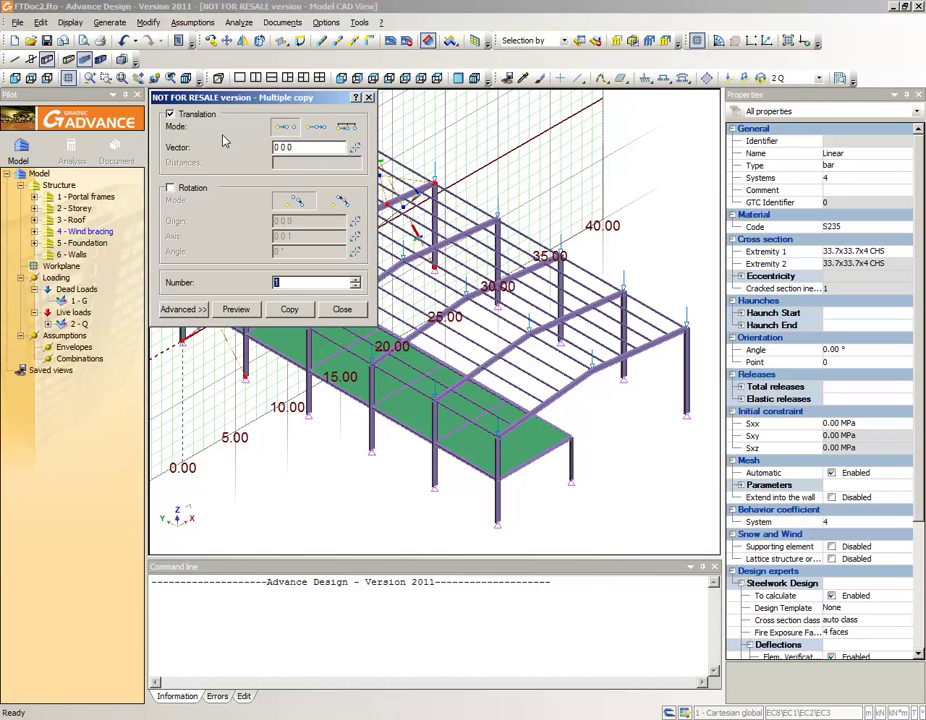
{"action": "left_click", "coordinate": [342, 309]}
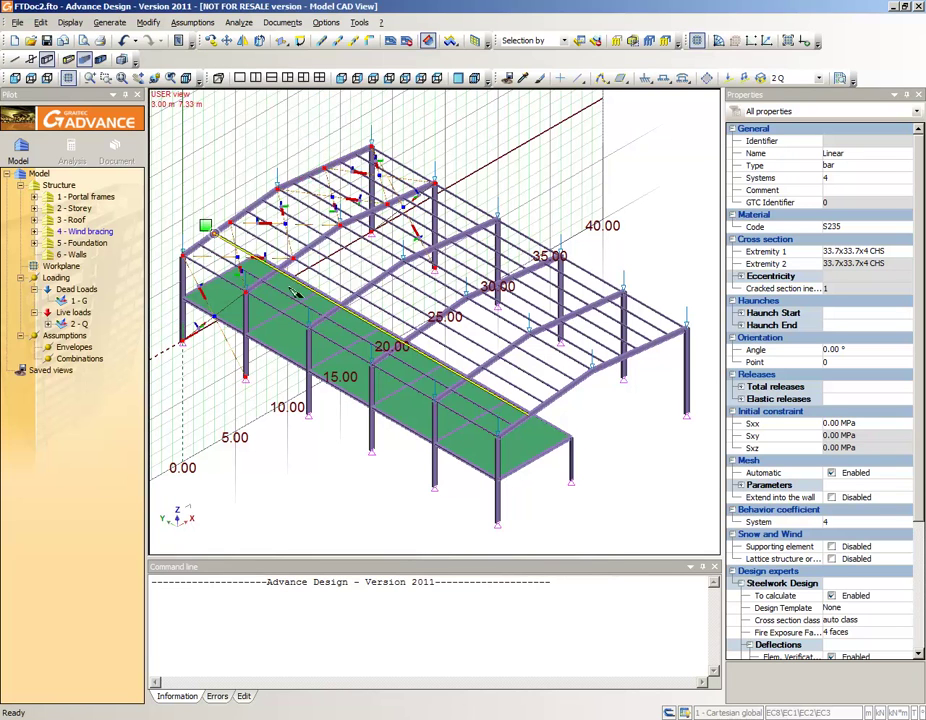
{"action": "left_click", "coordinate": [246, 376]}
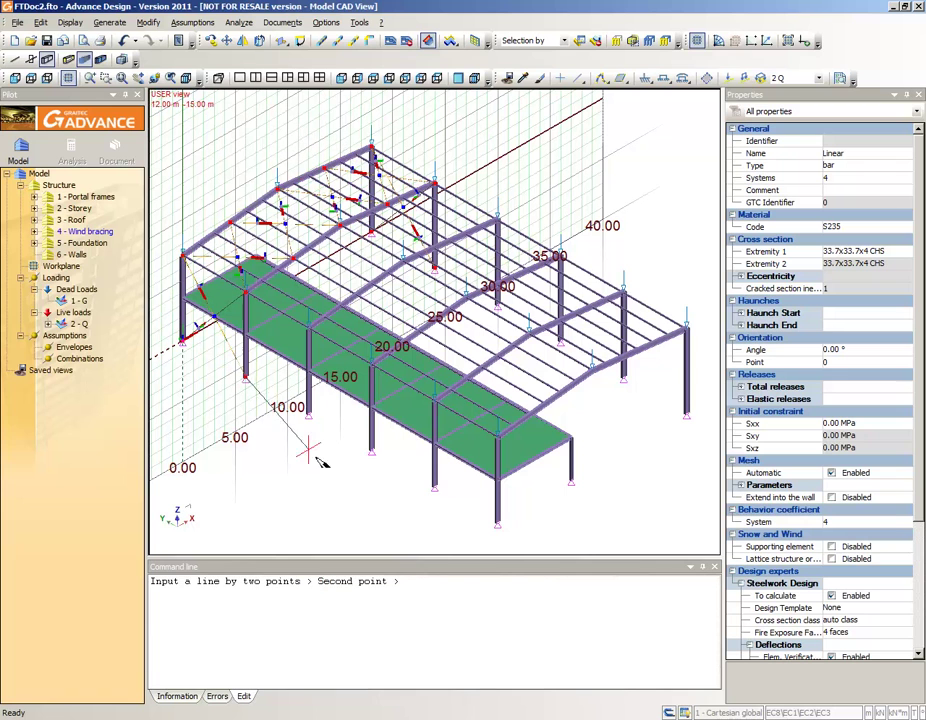
{"action": "left_click", "coordinate": [497, 525]}
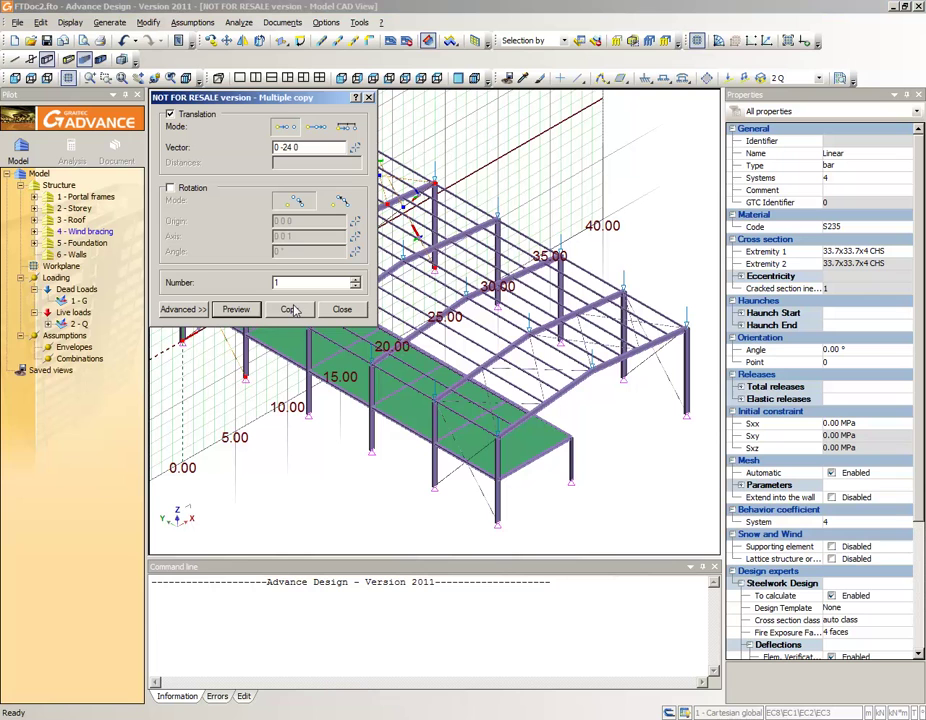
{"action": "left_click", "coordinate": [291, 310]}
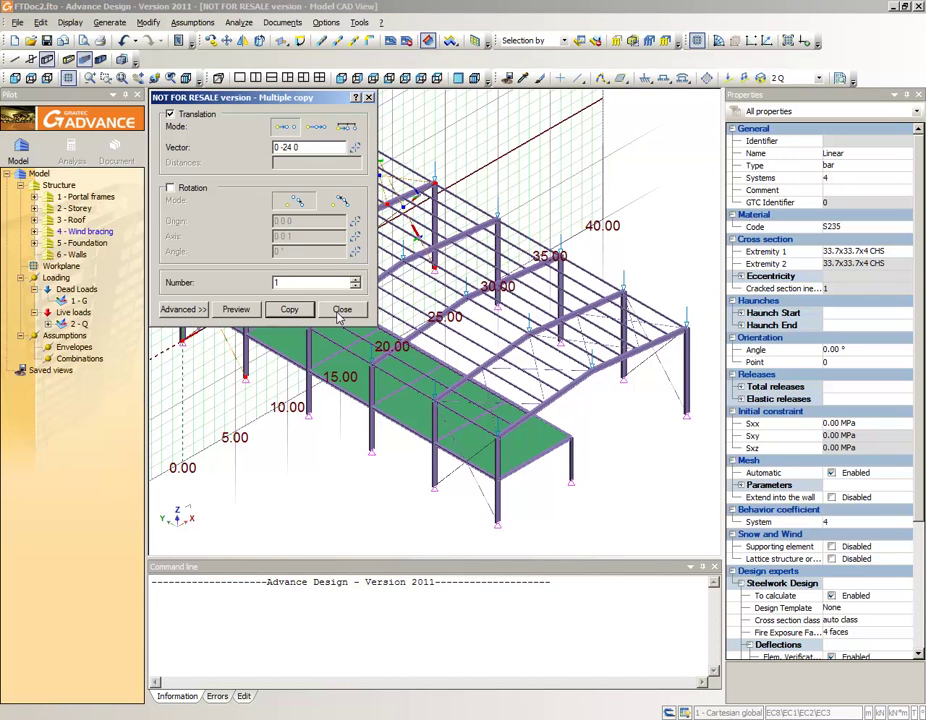
{"action": "left_click", "coordinate": [341, 310]}
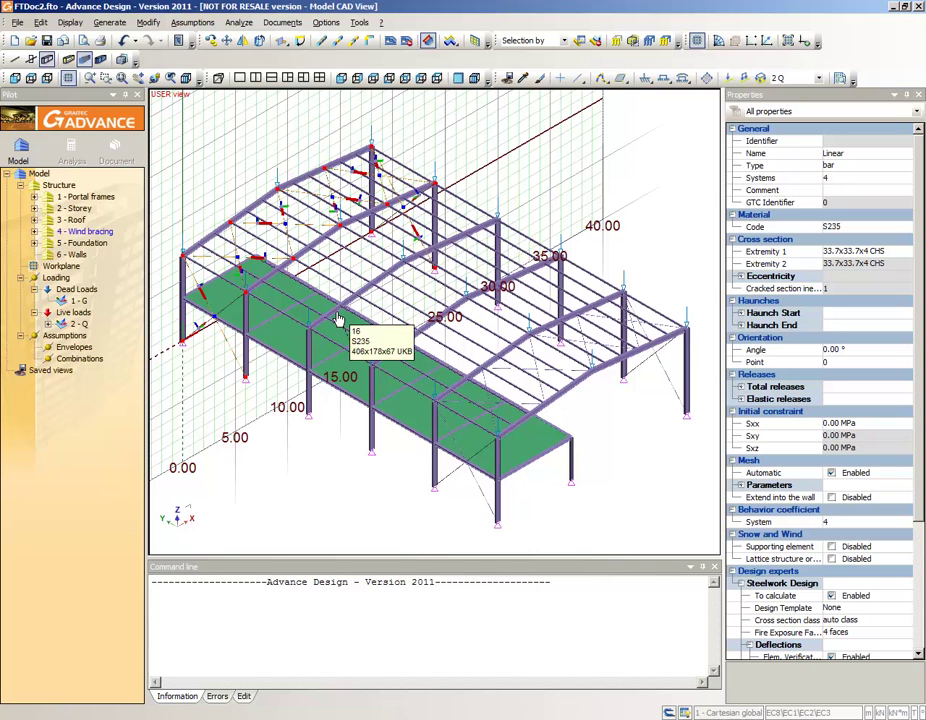
{"action": "key", "text": "Escape"}
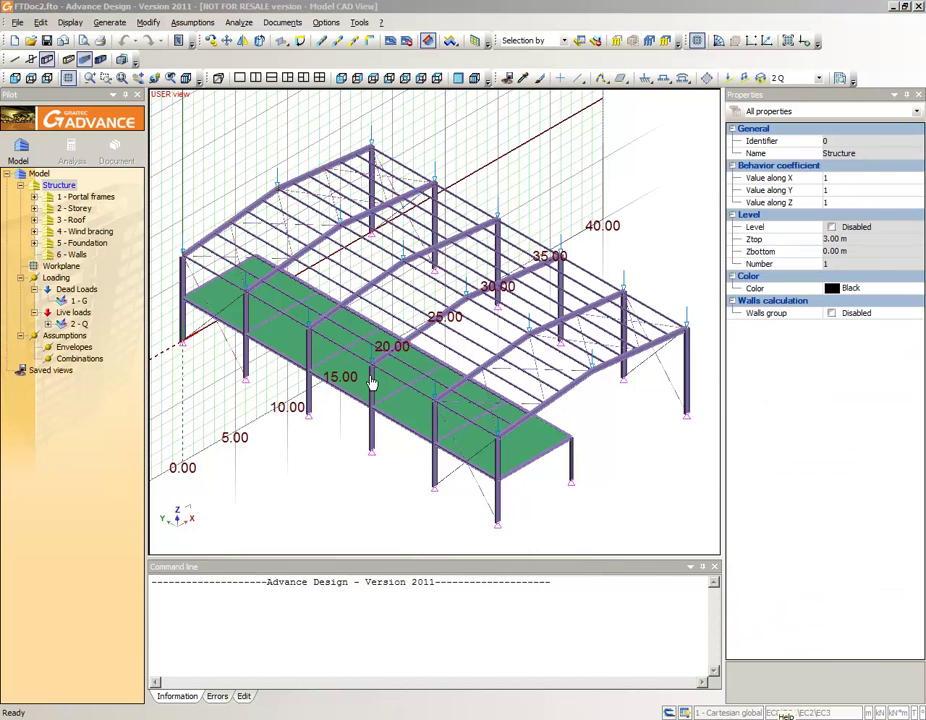
- In the 6 - Walls system, add wind walls on the side wall and end face
{"action": "left_click", "coordinate": [72, 255]}
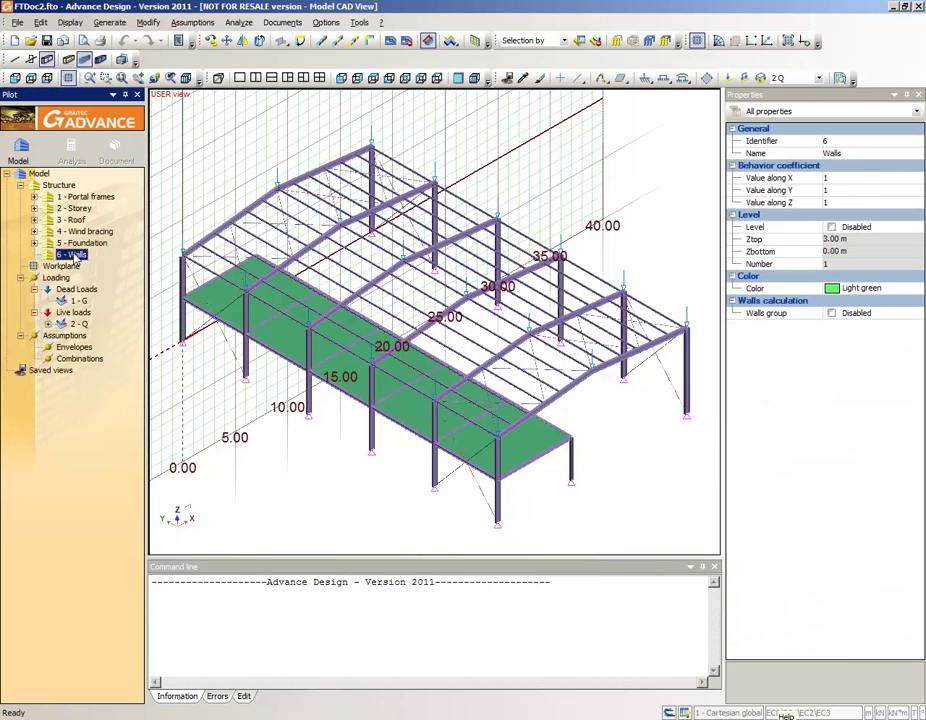
{"action": "left_click", "coordinate": [707, 78]}
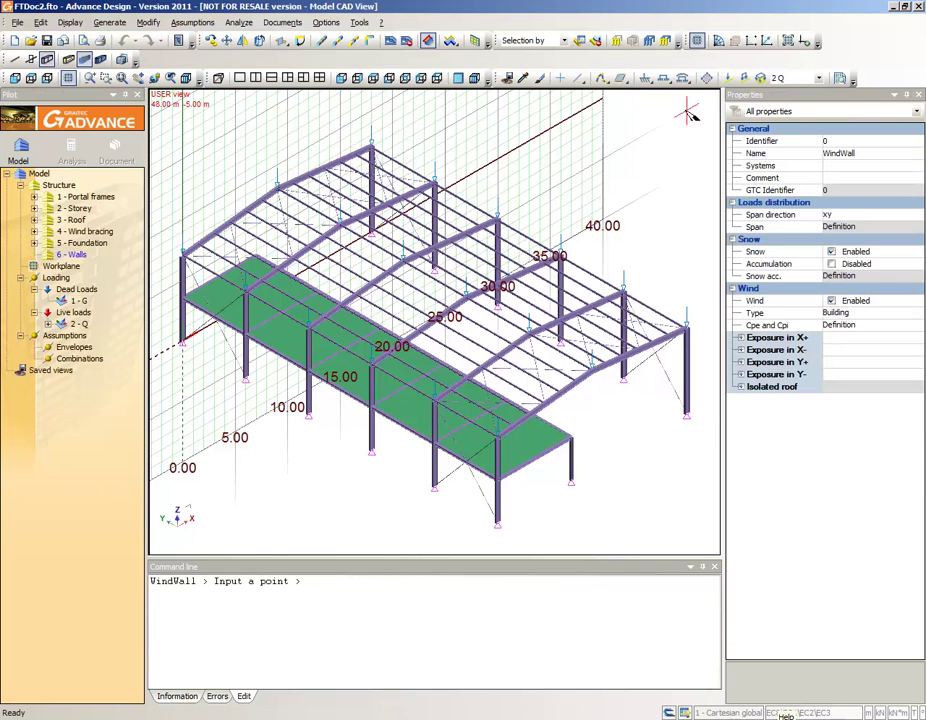
{"action": "left_click", "coordinate": [502, 535]}
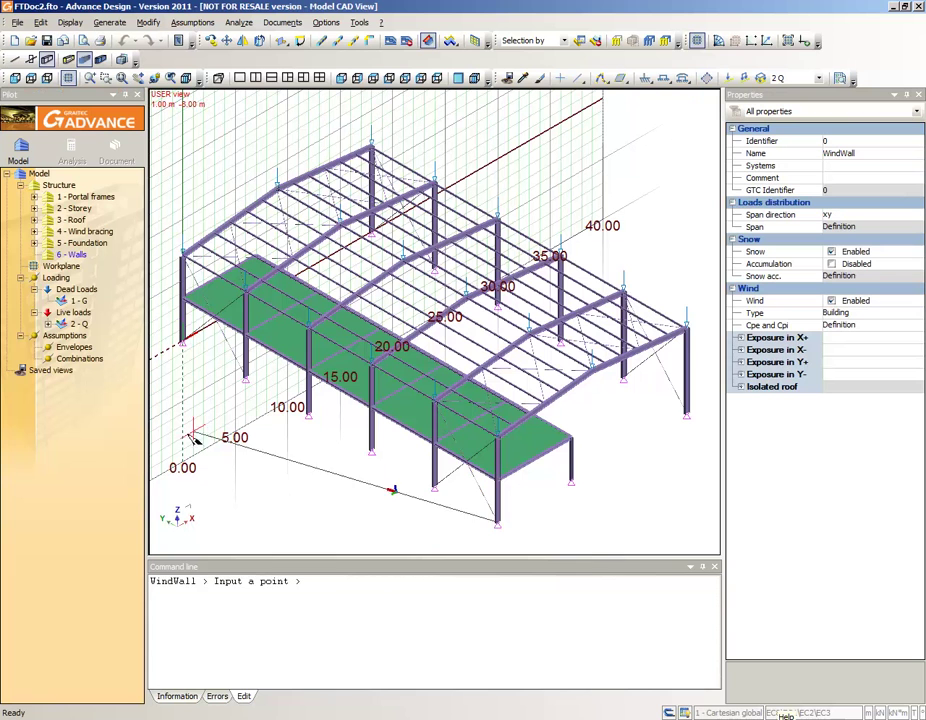
{"action": "left_click", "coordinate": [184, 347]}
{"action": "left_click", "coordinate": [183, 257]}
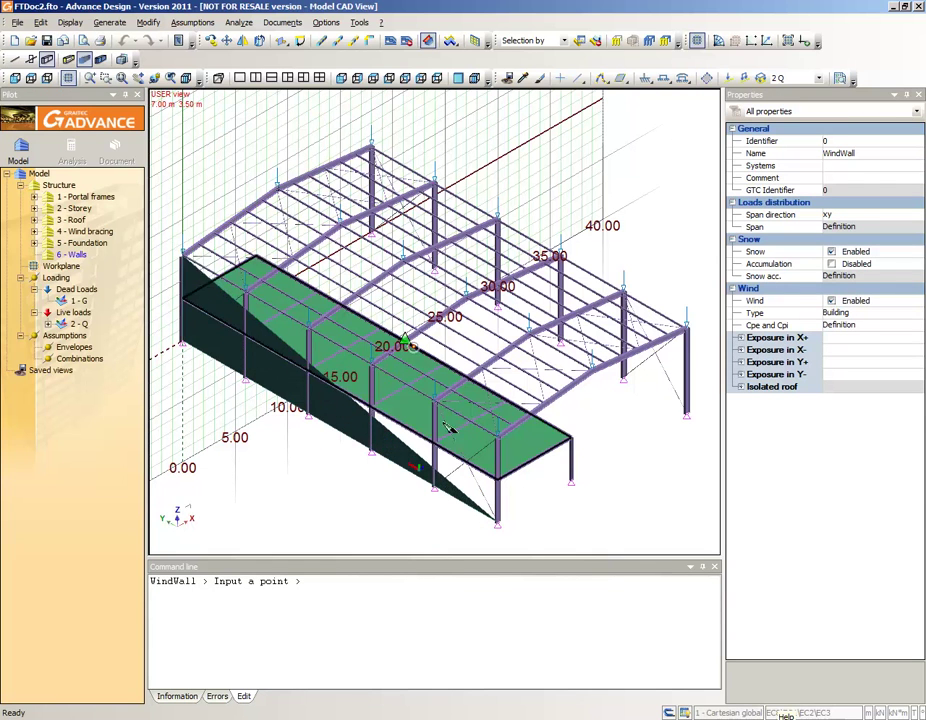
{"action": "left_click", "coordinate": [496, 436]}
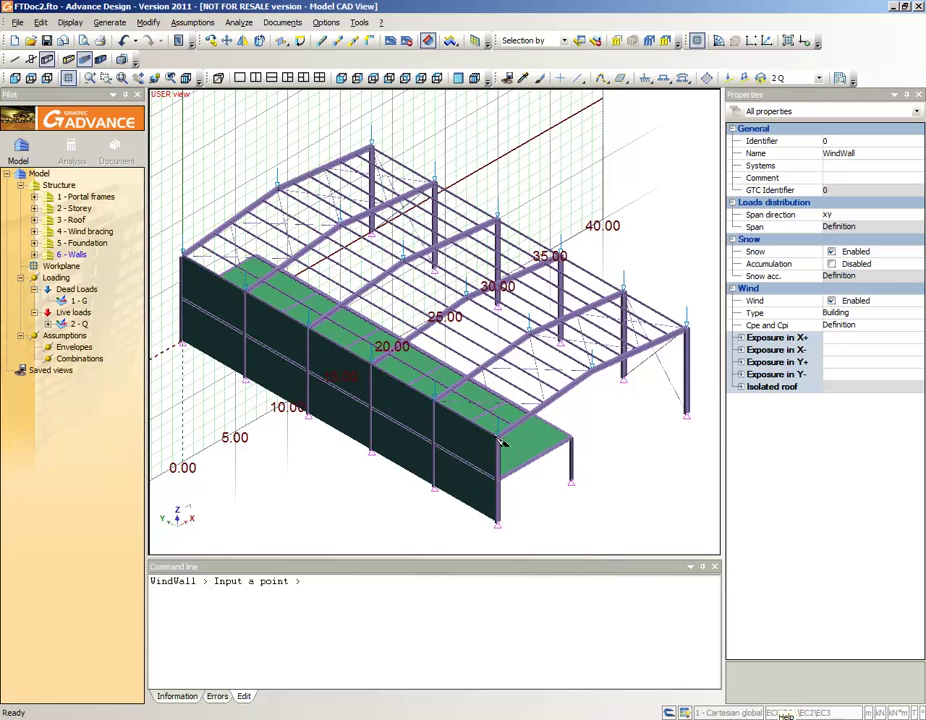
{"action": "left_click", "coordinate": [497, 520]}
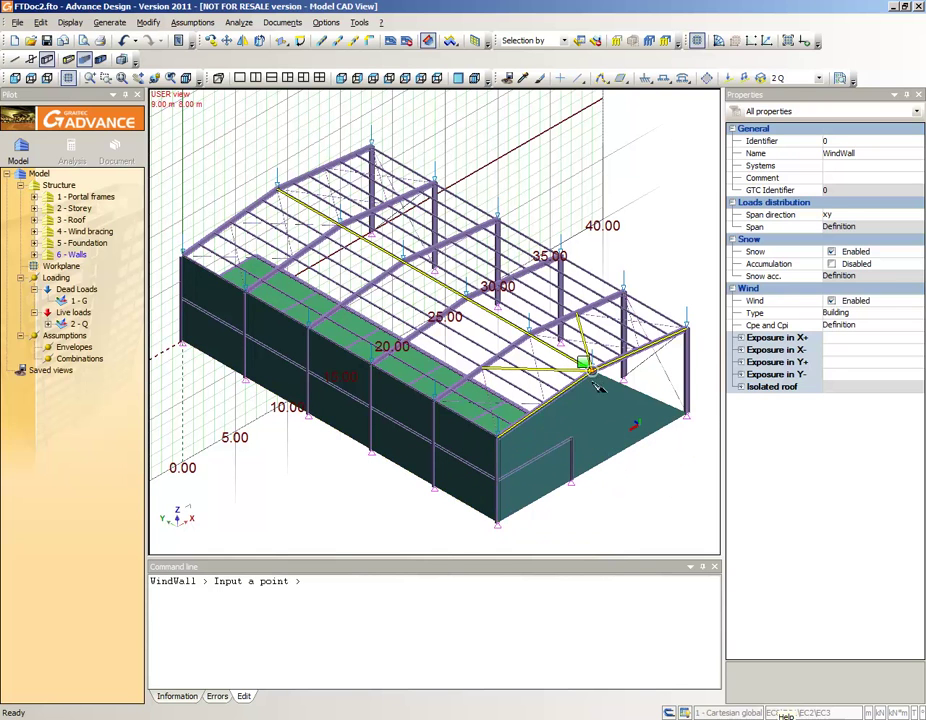
- Add wind walls over both roof slopes and switch to wireframe display
{"action": "left_click", "coordinate": [693, 338]}
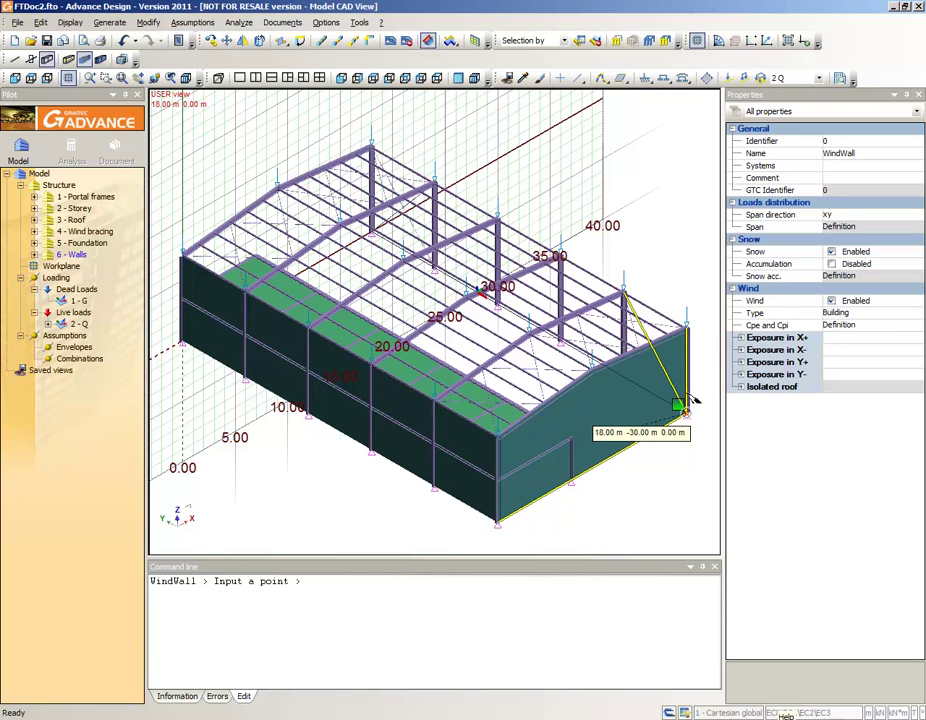
{"action": "left_click", "coordinate": [371, 150]}
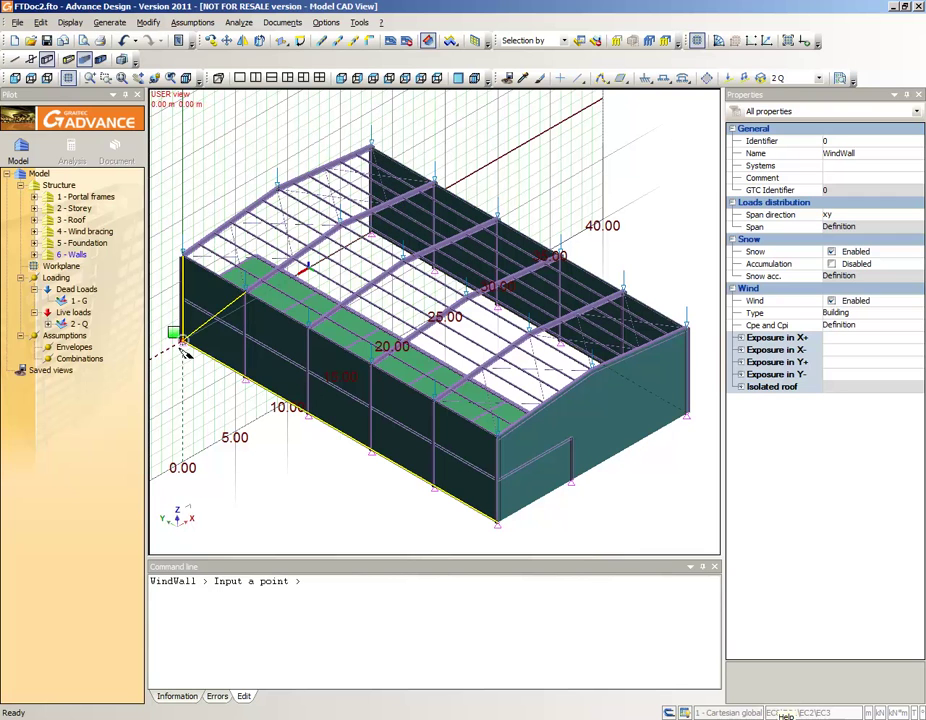
{"action": "left_click", "coordinate": [259, 200]}
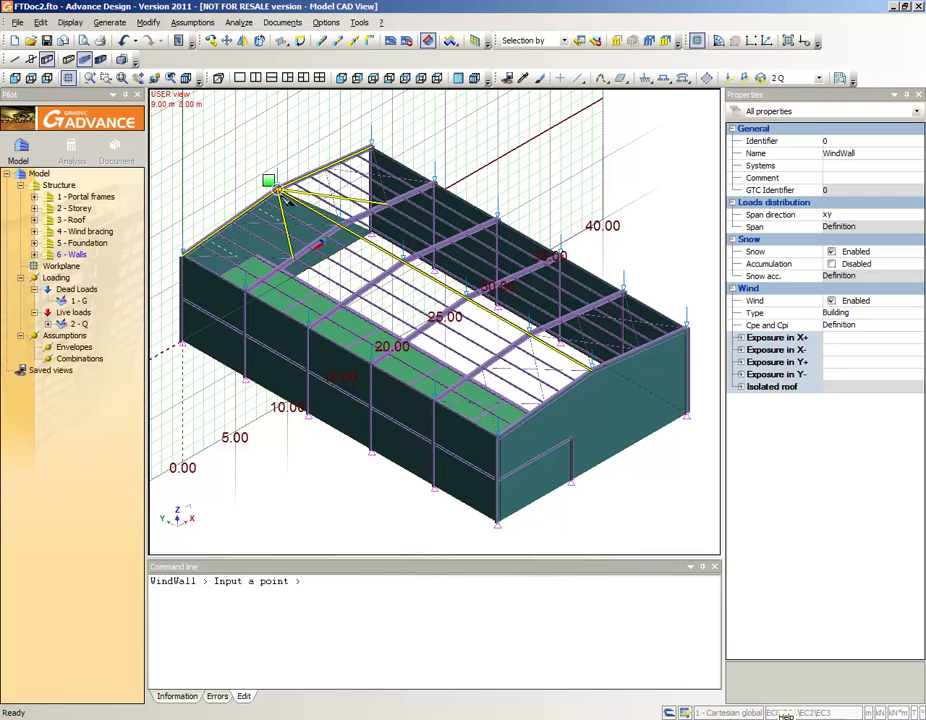
{"action": "left_click", "coordinate": [366, 147]}
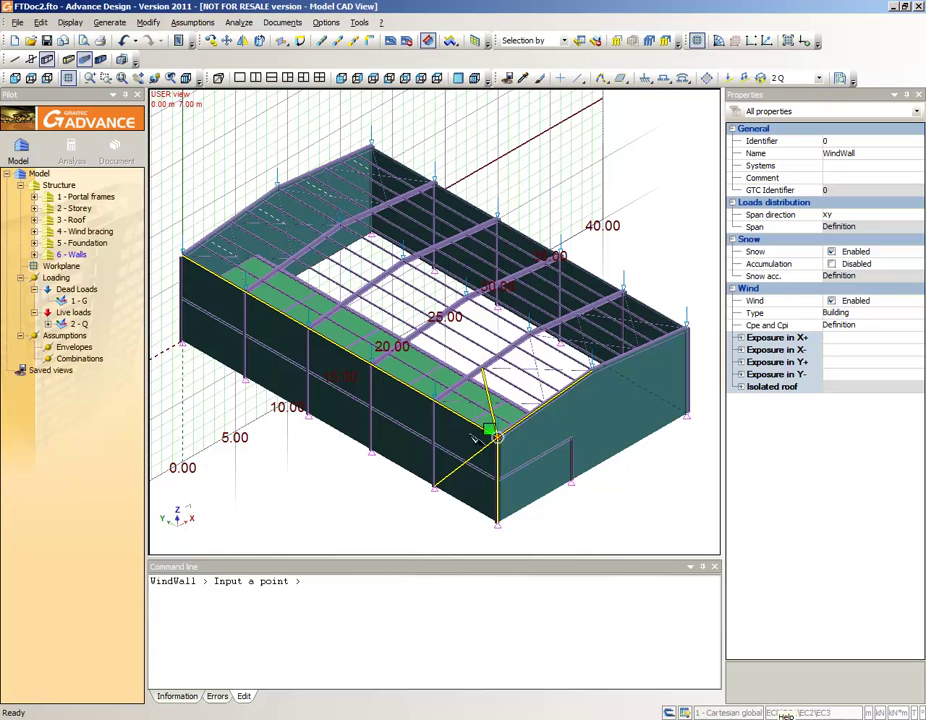
{"action": "left_click", "coordinate": [589, 367]}
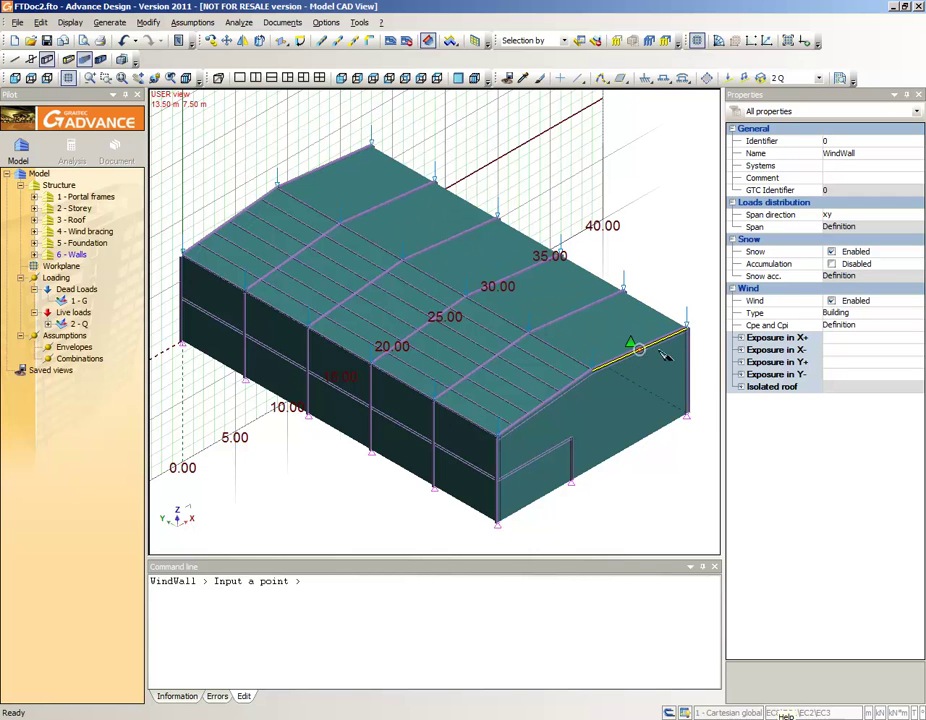
{"action": "left_click", "coordinate": [13, 59]}
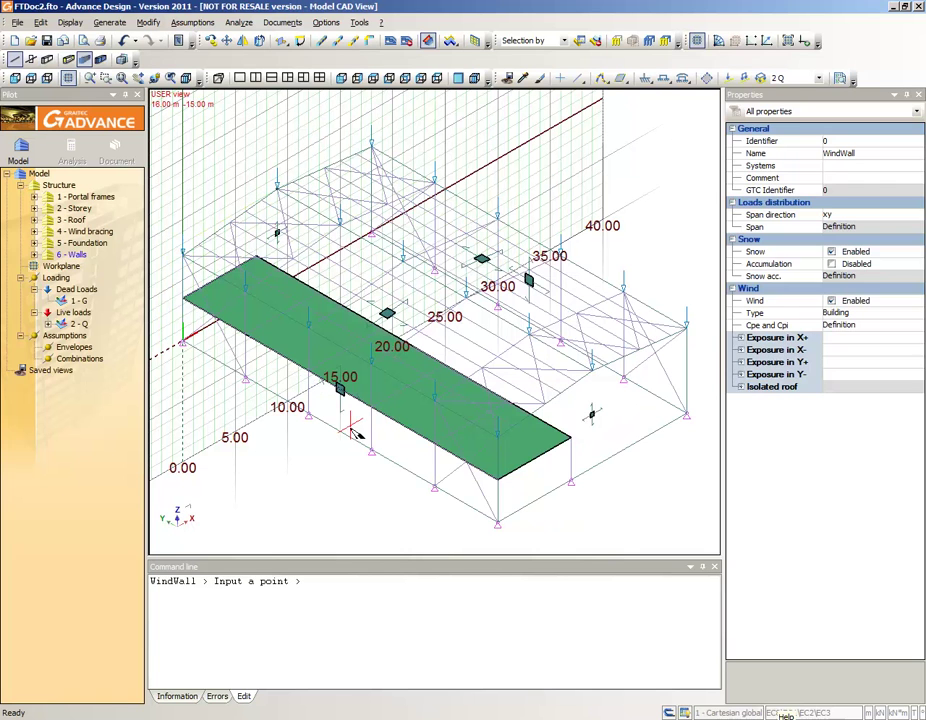
- Finish the wind wall and set its span direction to x
{"action": "left_click", "coordinate": [352, 430]}
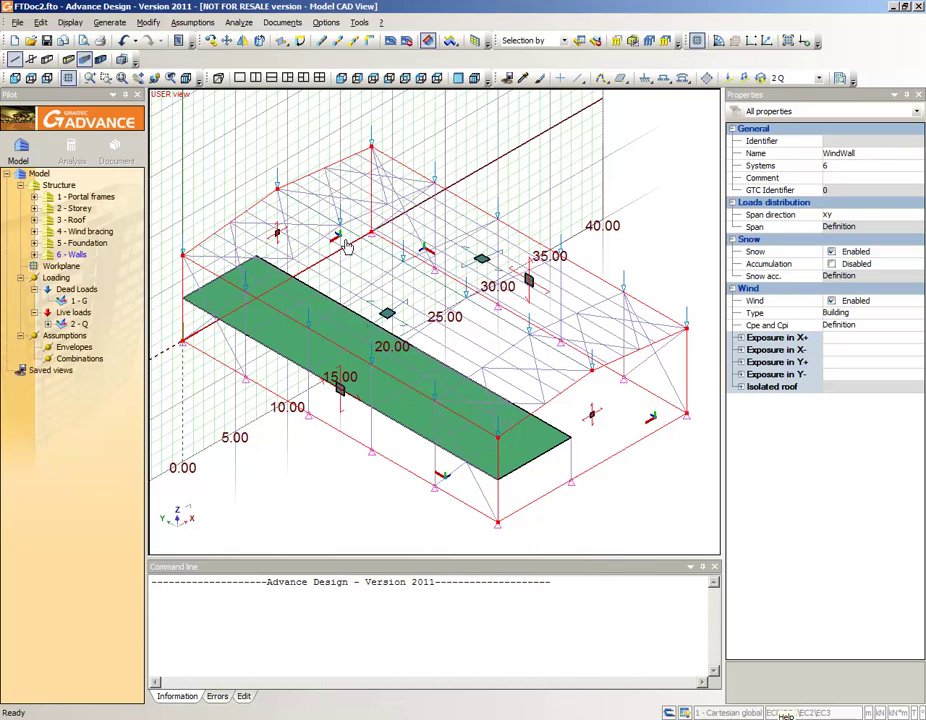
{"action": "left_click", "coordinate": [916, 215]}
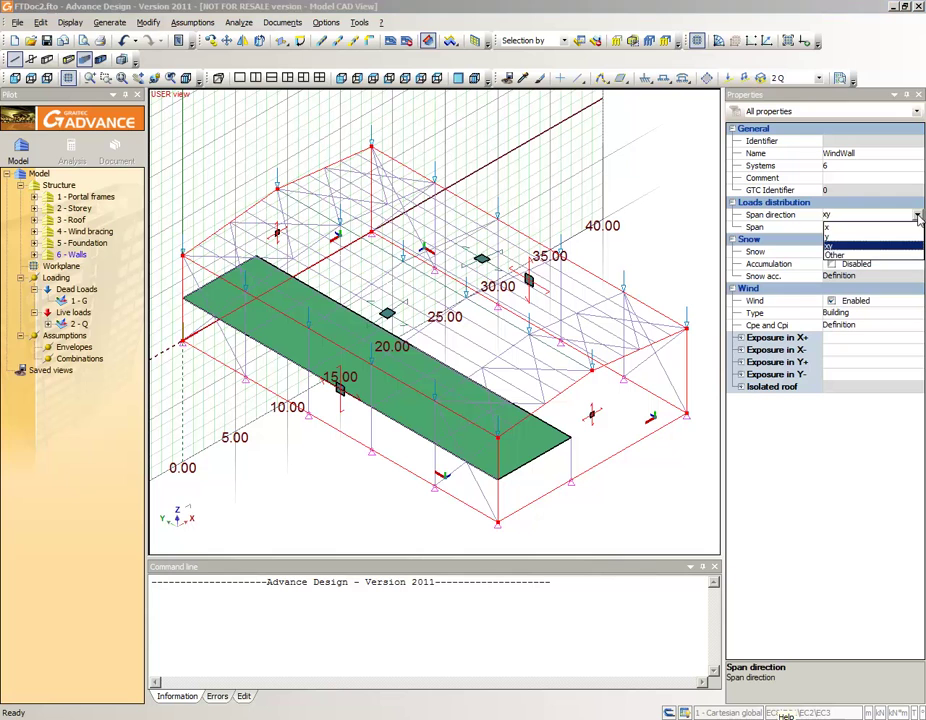
{"action": "left_click", "coordinate": [828, 228]}
{"action": "left_click", "coordinate": [816, 240]}
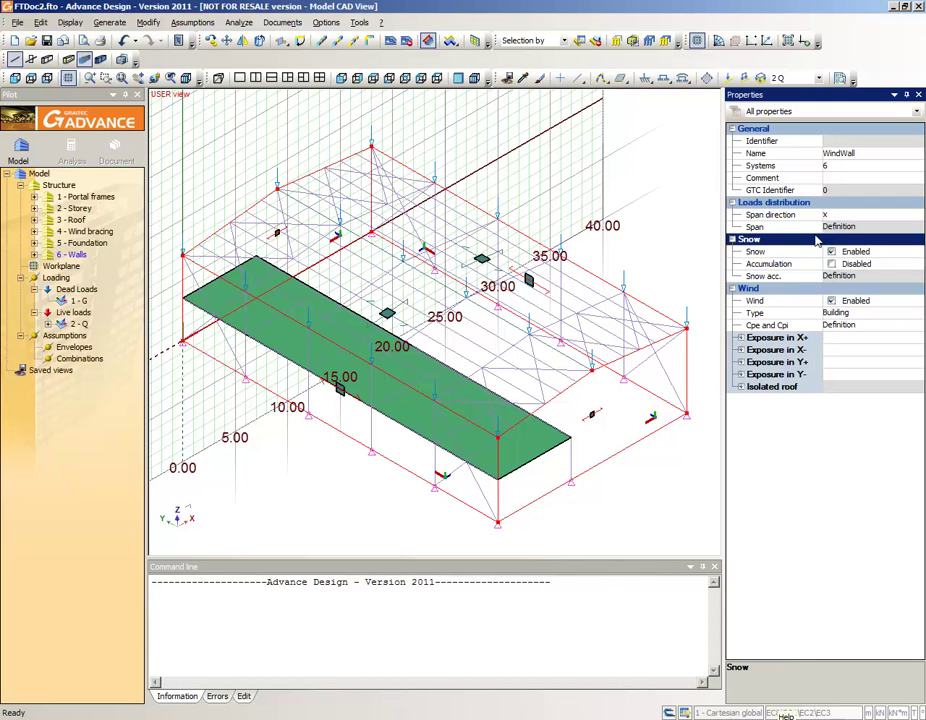
{"action": "key", "text": "Escape"}
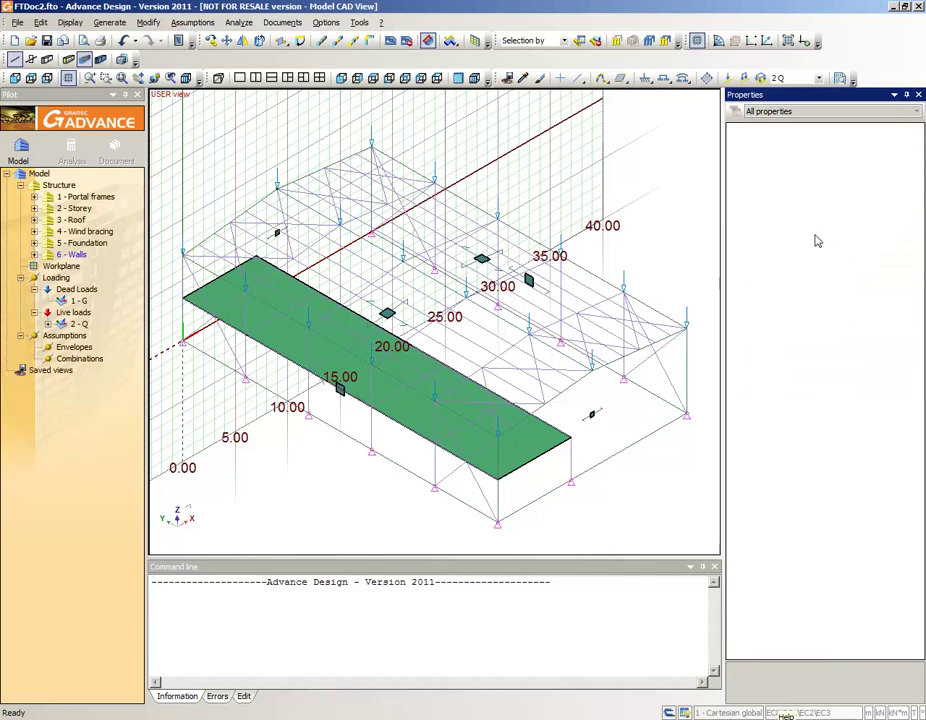
- Set the two roof load areas to span in x and save the model
{"action": "left_click", "coordinate": [398, 315]}
{"action": "left_click", "coordinate": [352, 200], "text": "ctrl"}
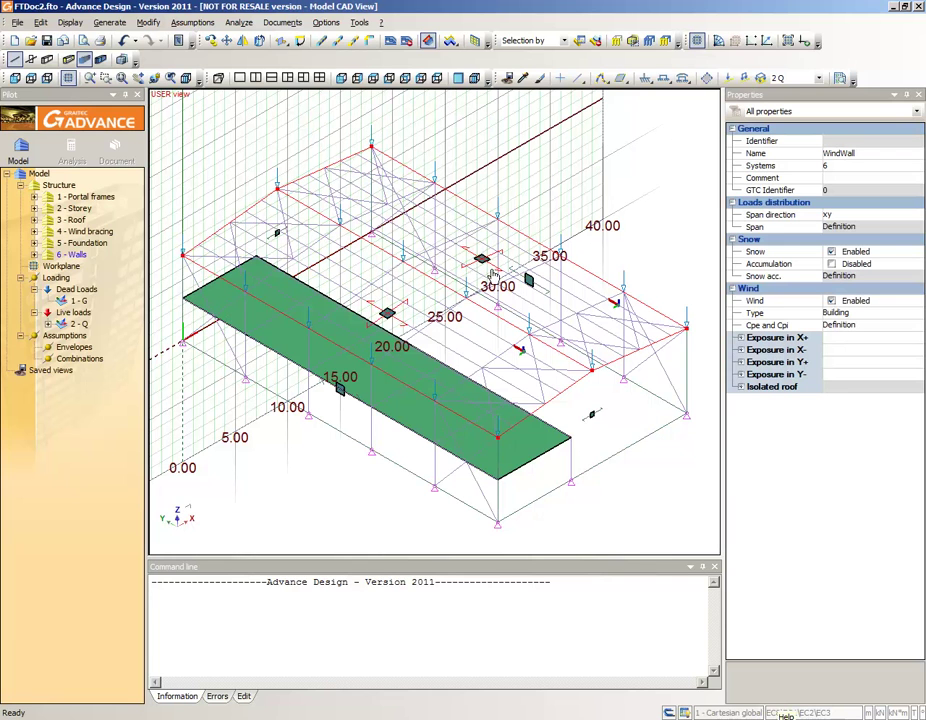
{"action": "left_click", "coordinate": [912, 216]}
{"action": "left_click", "coordinate": [917, 216]}
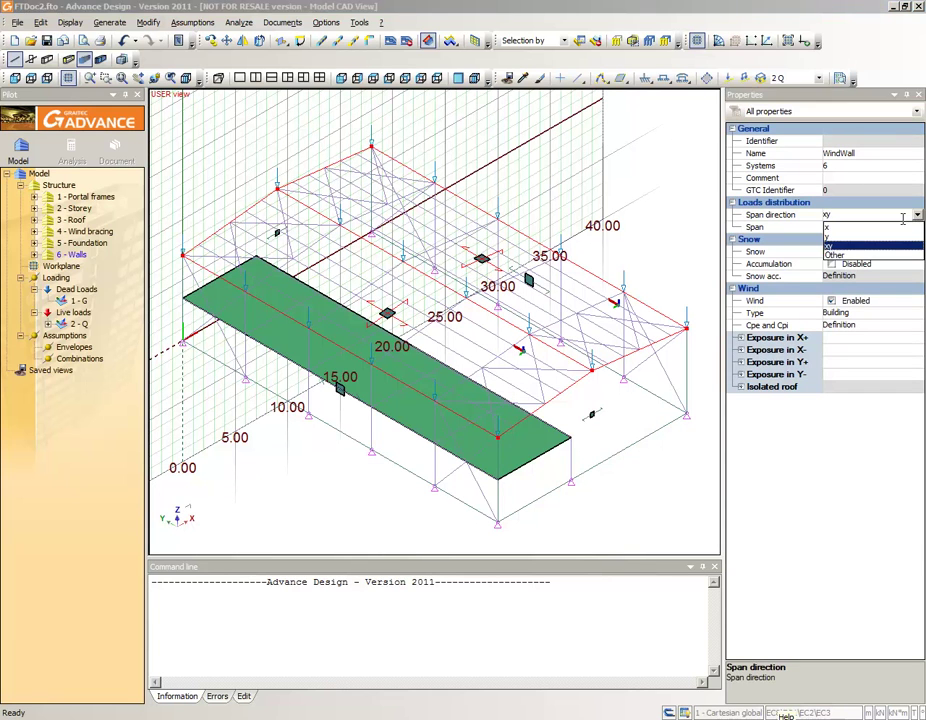
{"action": "left_click", "coordinate": [836, 229]}
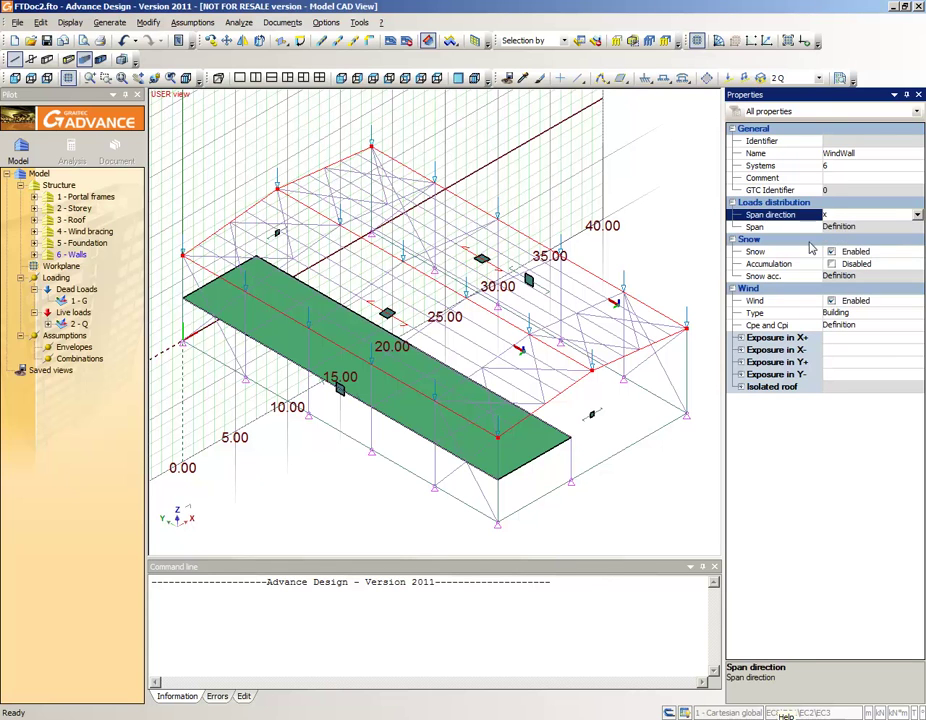
{"action": "left_click", "coordinate": [811, 241]}
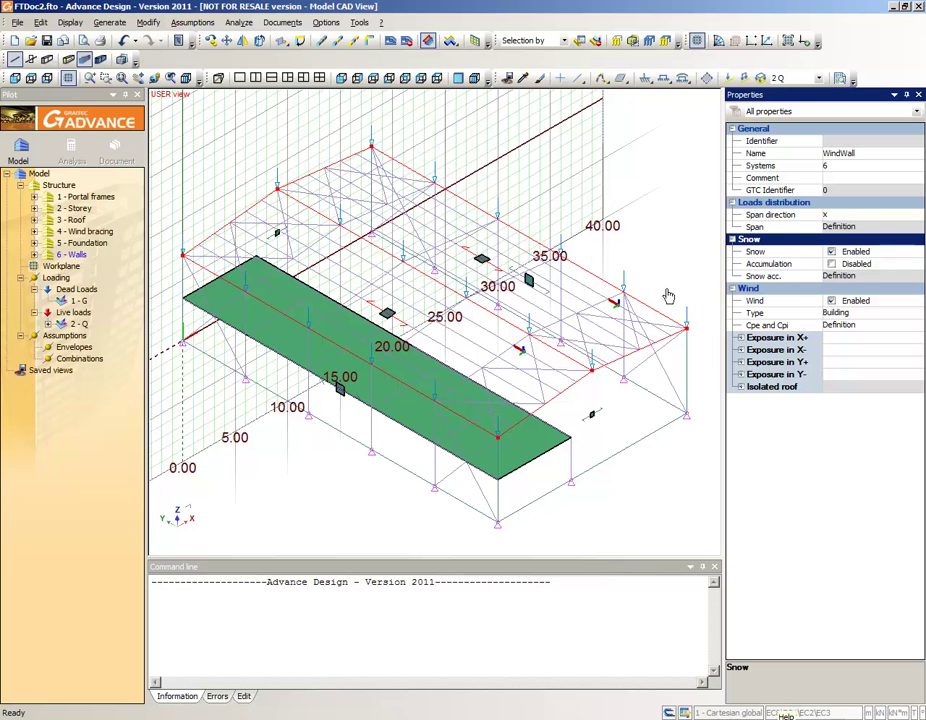
{"action": "key", "text": "ctrl+s"}
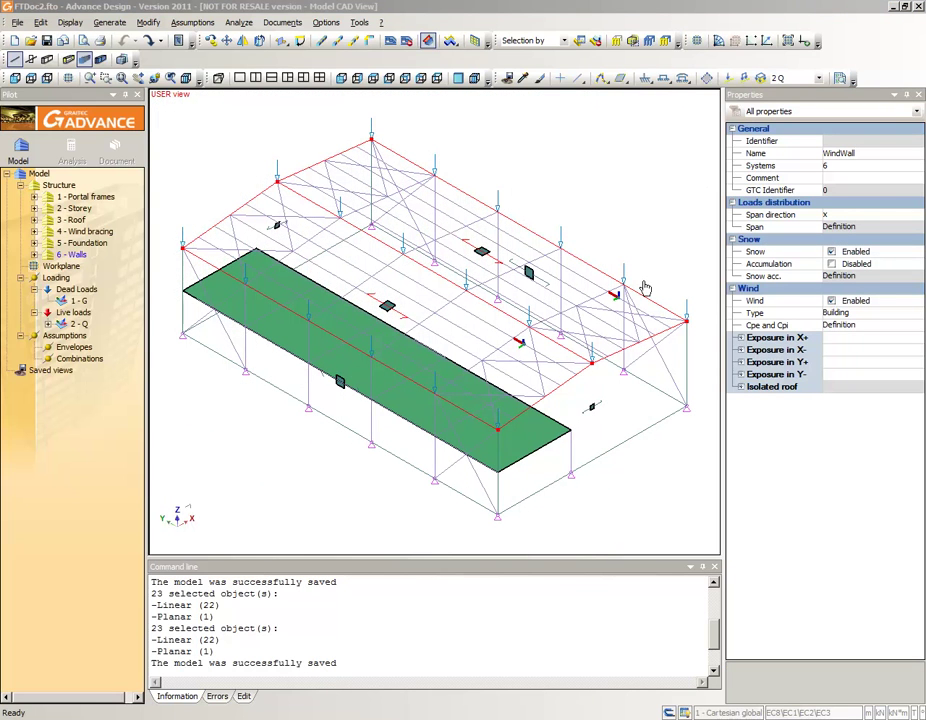
- Select everything on the 2 - Storey level and filter the view to it
{"action": "left_click", "coordinate": [76, 208]}
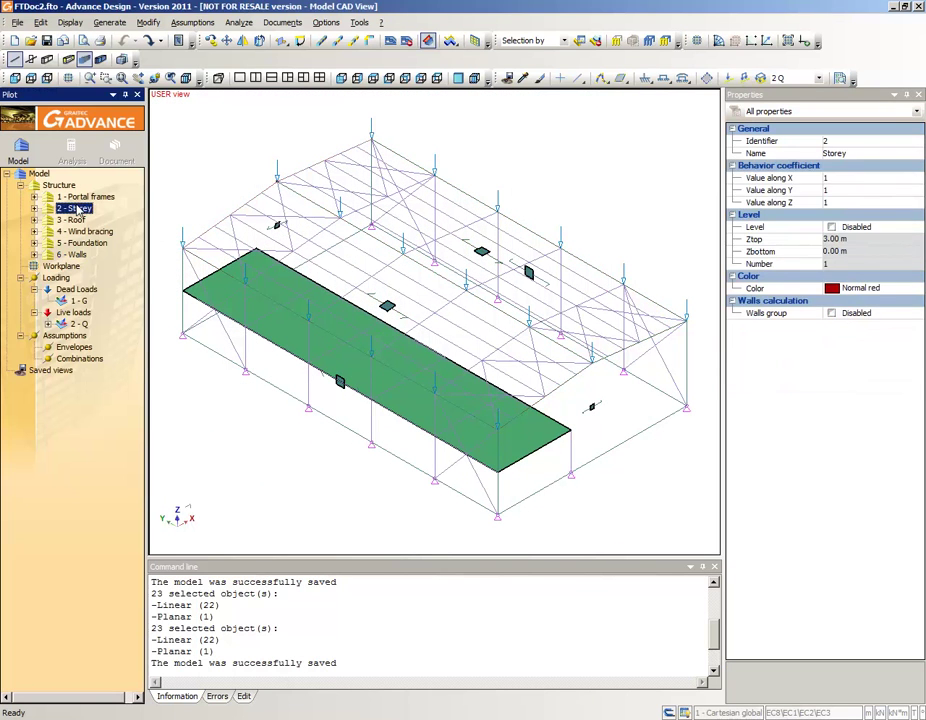
{"action": "right_click", "coordinate": [83, 212]}
{"action": "left_click", "coordinate": [125, 269]}
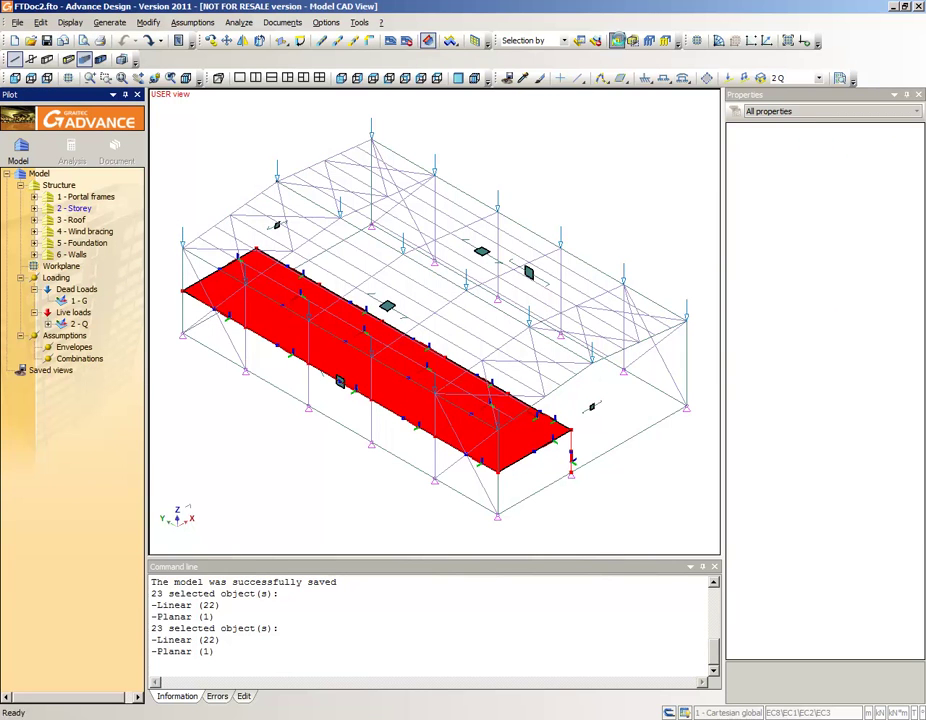
{"action": "left_click", "coordinate": [617, 41]}
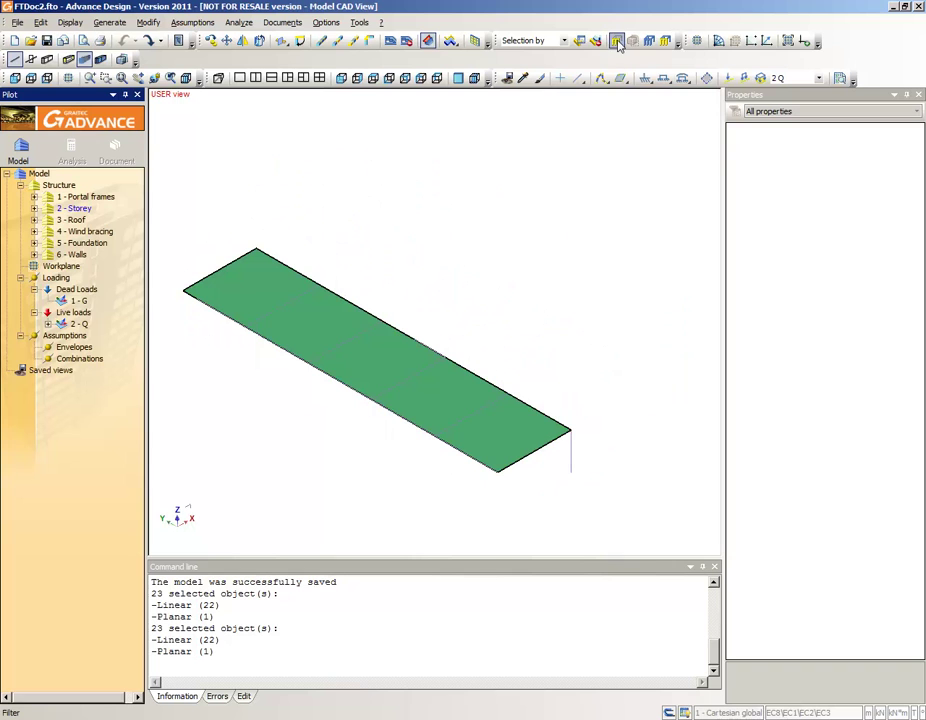
- Create a planar load in case 2 - Q with FZ of -3 kN/m²
{"action": "right_click", "coordinate": [78, 324]}
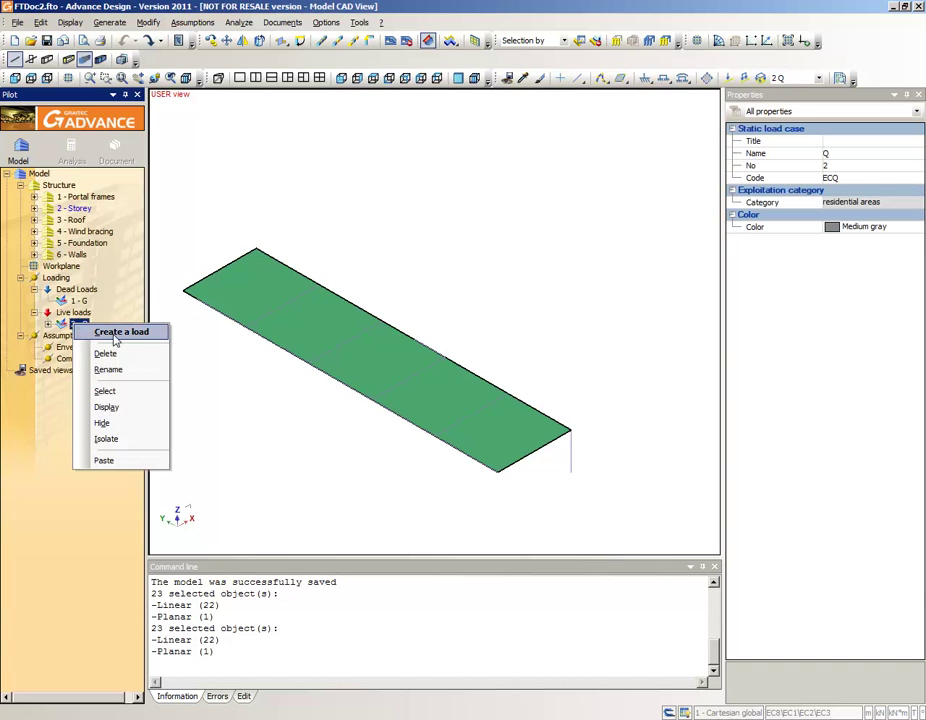
{"action": "left_click", "coordinate": [120, 332]}
{"action": "left_click", "coordinate": [566, 248]}
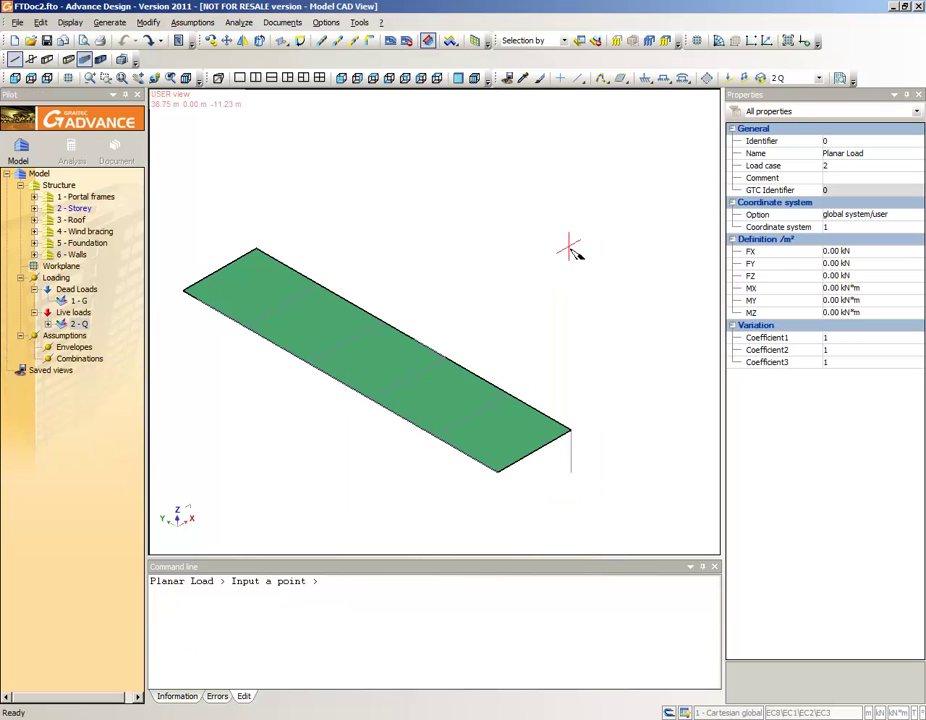
{"action": "left_click", "coordinate": [836, 276]}
{"action": "type", "text": "-3"}
{"action": "key", "text": "Return"}
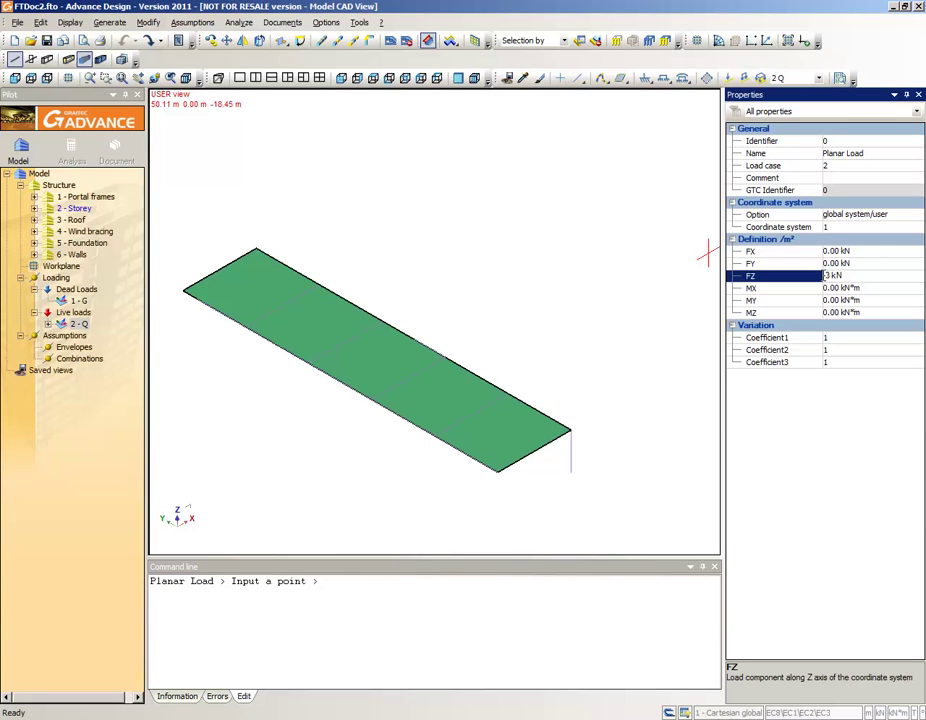
- Place the load over the slab's first 6 m bay and select it
{"action": "left_click", "coordinate": [184, 293]}
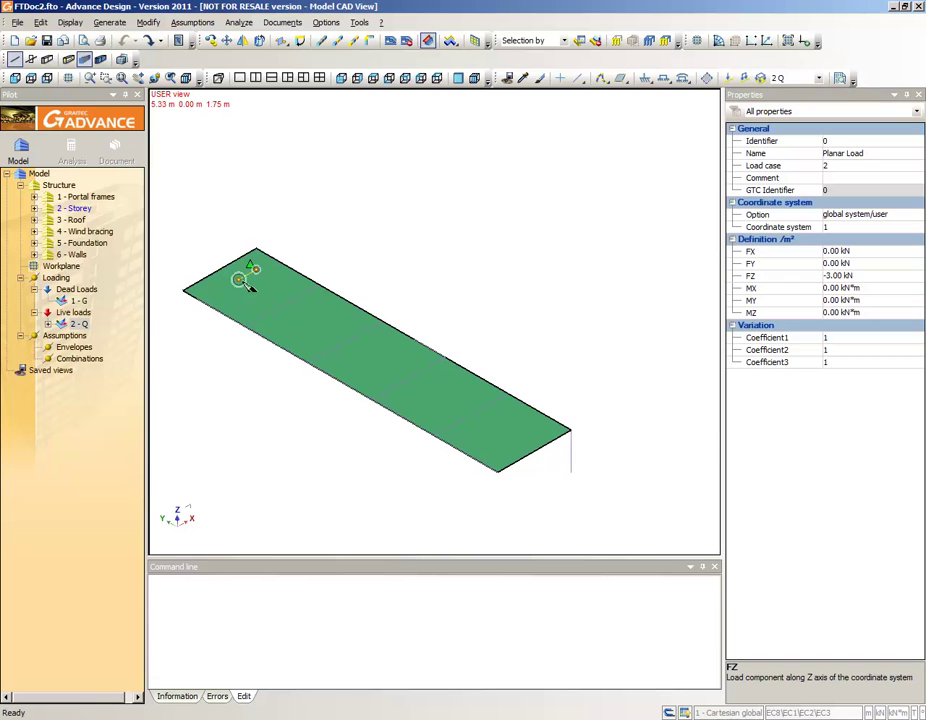
{"action": "left_click", "coordinate": [276, 256]}
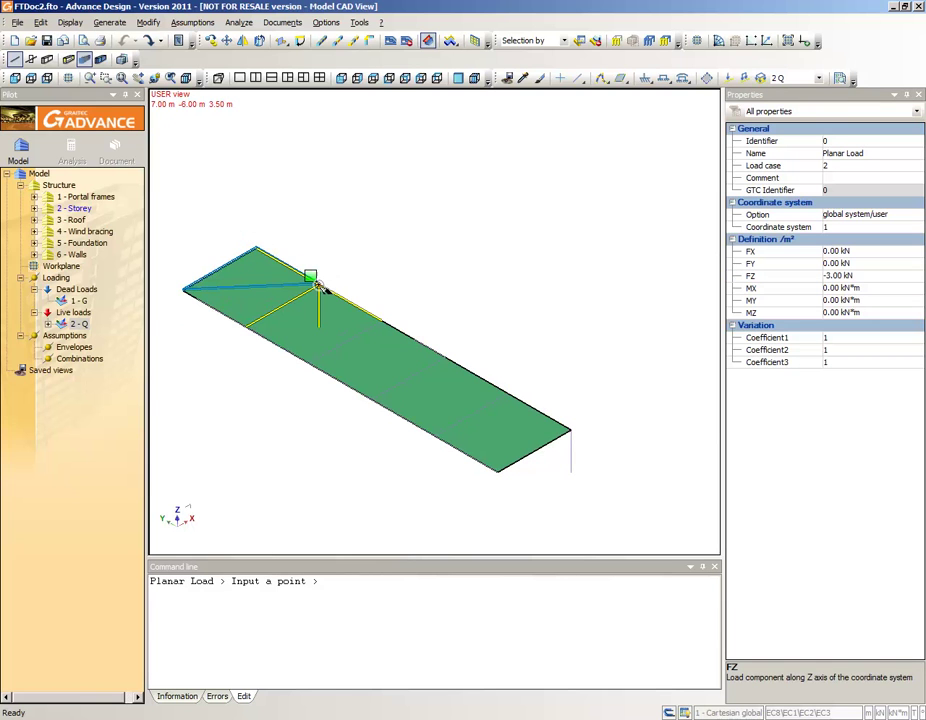
{"action": "left_click", "coordinate": [318, 287]}
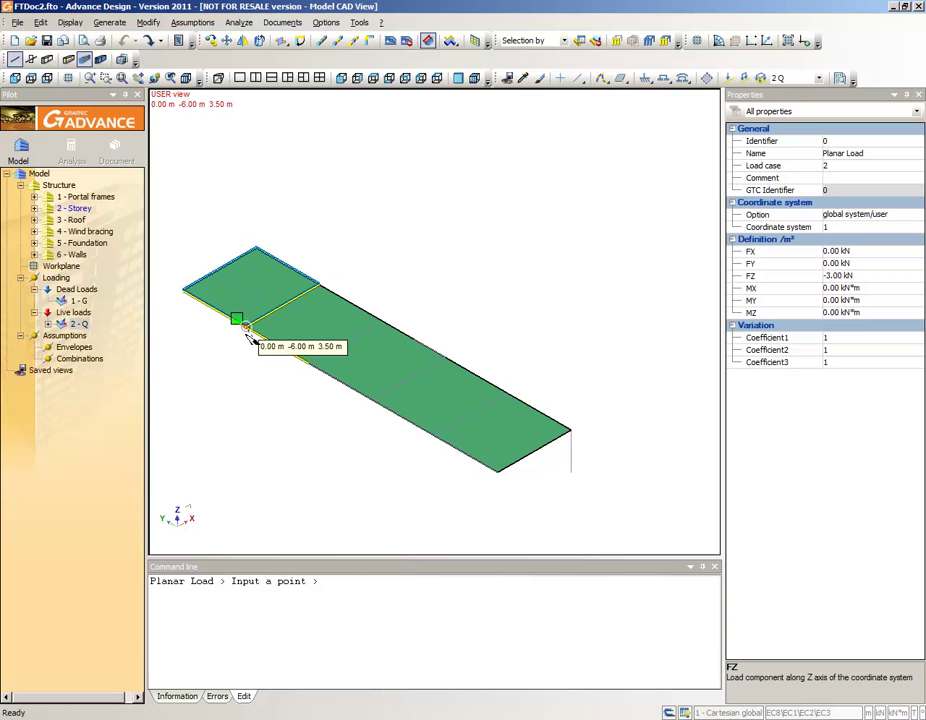
{"action": "left_click", "coordinate": [246, 333]}
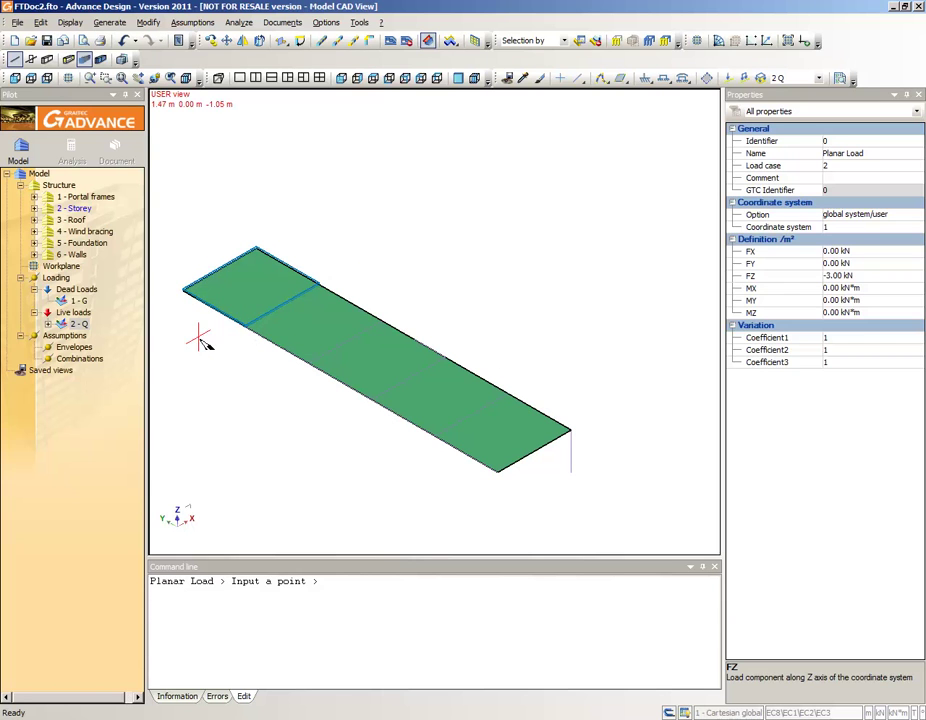
{"action": "key", "text": "Return"}
{"action": "left_click", "coordinate": [194, 288]}
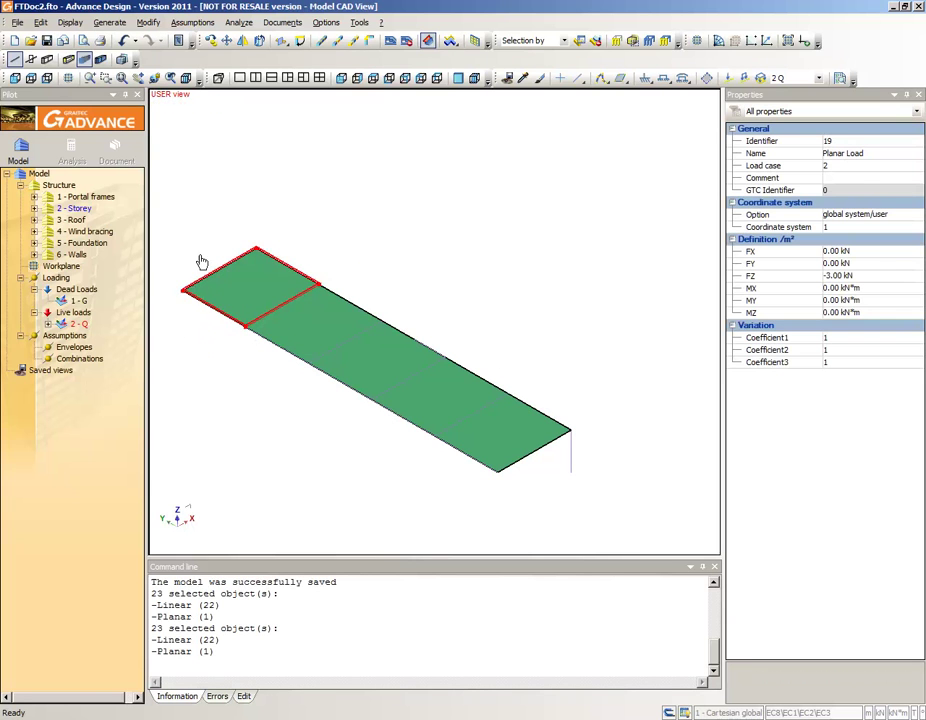
{"action": "left_click", "coordinate": [150, 40]}
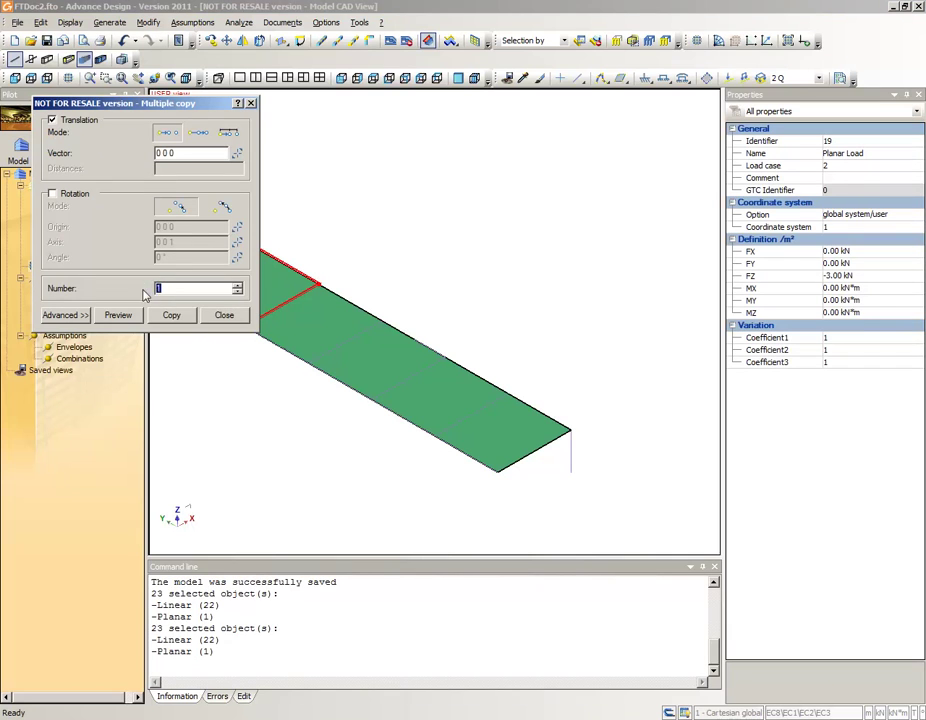
- Copy the planar load 4 times by vector 0 -6 0 across the remaining slab bays
{"action": "left_click", "coordinate": [236, 152]}
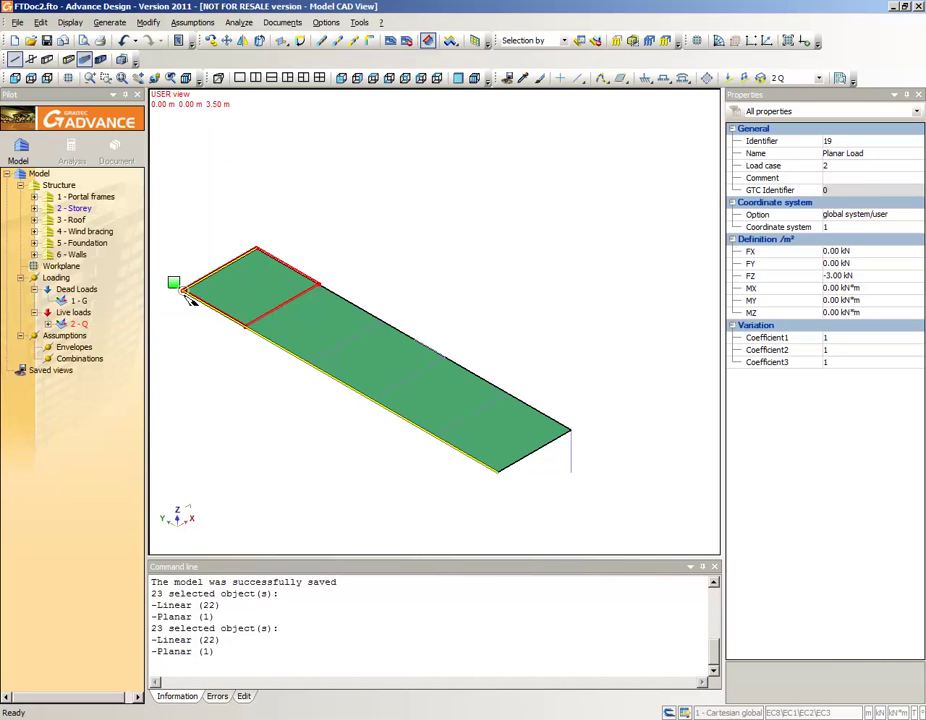
{"action": "left_click", "coordinate": [184, 290]}
{"action": "left_click", "coordinate": [239, 318]}
{"action": "left_click", "coordinate": [118, 315]}
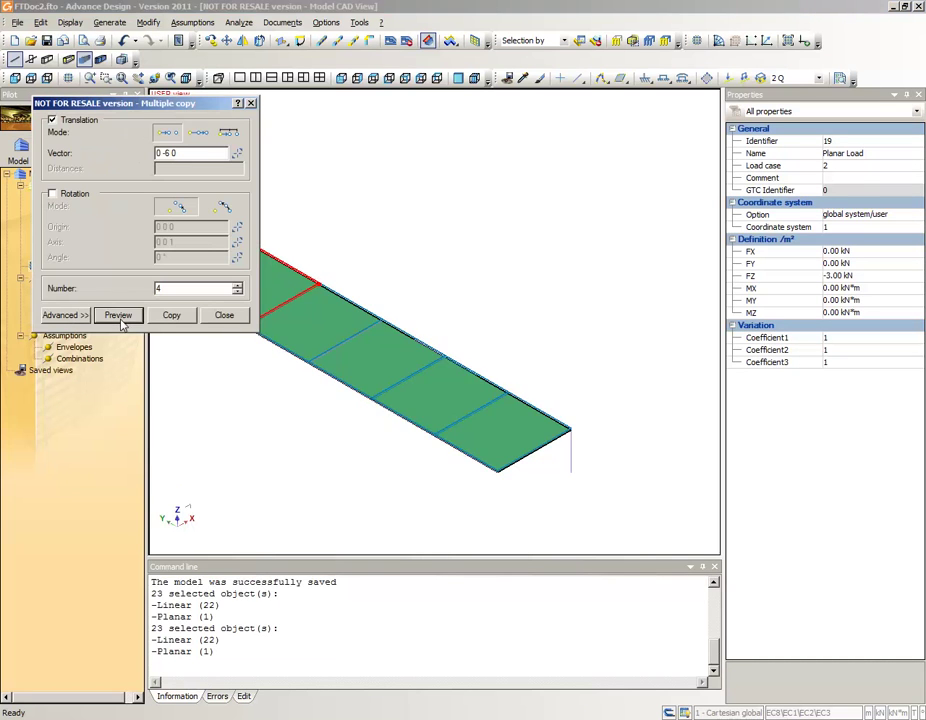
{"action": "left_click", "coordinate": [172, 316]}
{"action": "left_click", "coordinate": [223, 316]}
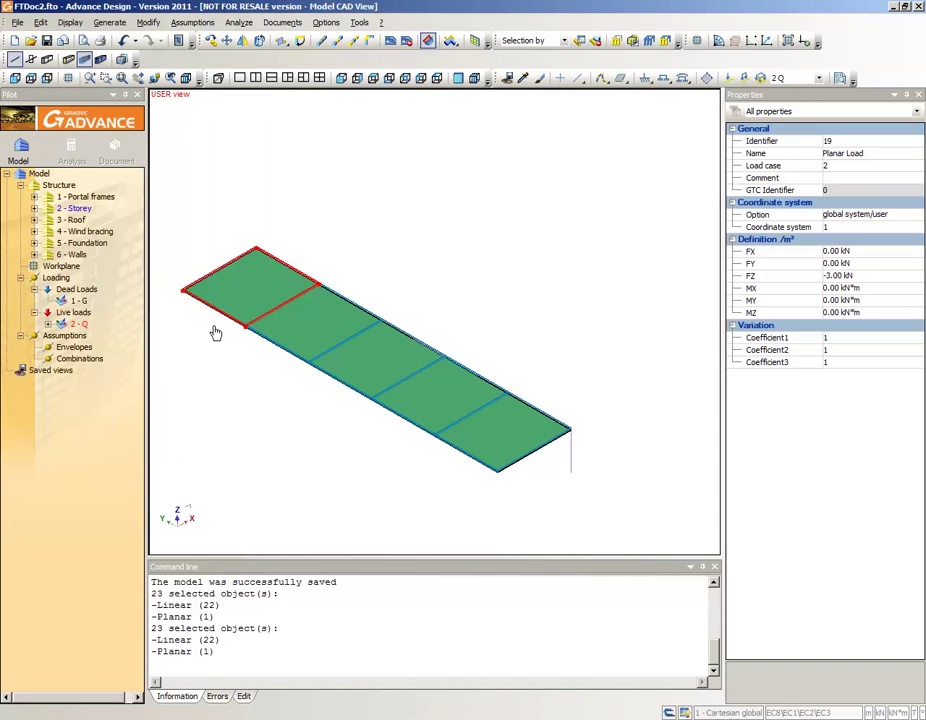
{"action": "key", "text": "Escape"}
{"action": "left_click", "coordinate": [54, 279]}
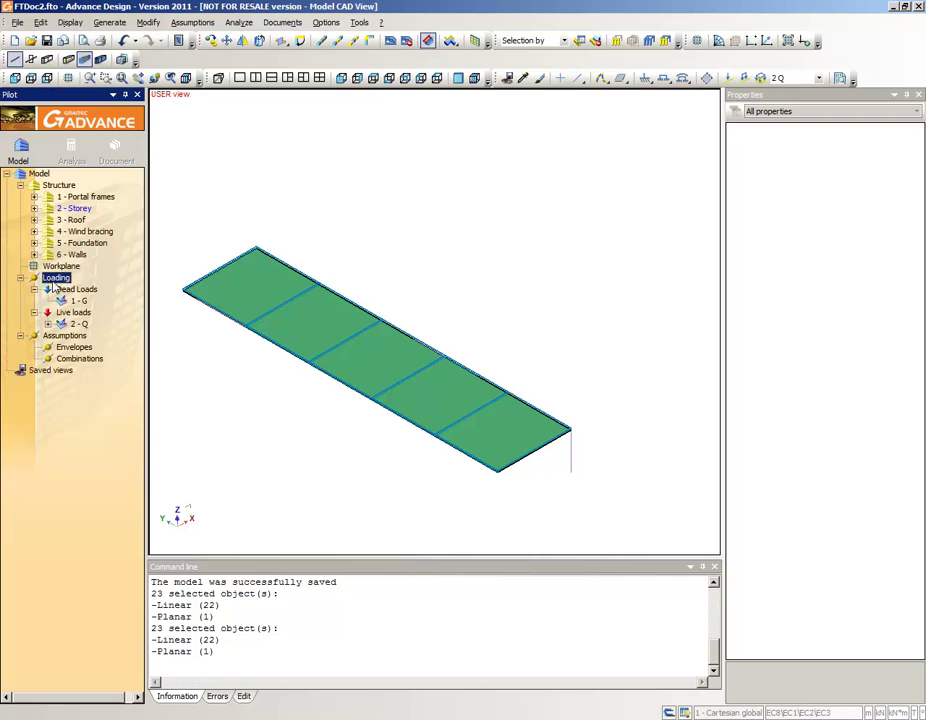
- Add a Wind EN 1991-1-4 BS load case family under Loading
{"action": "right_click", "coordinate": [54, 283]}
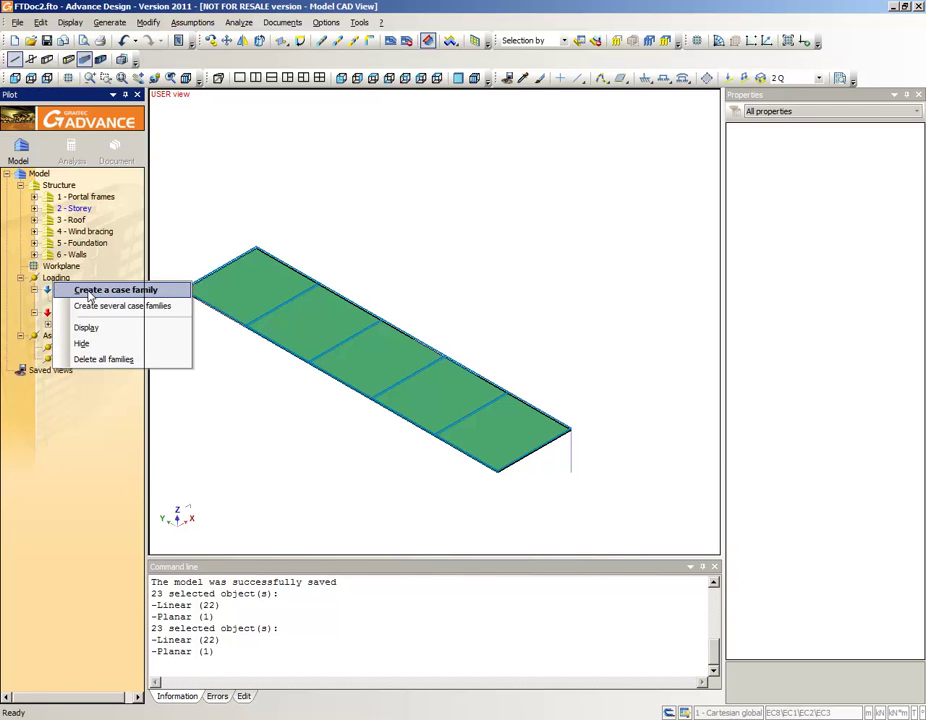
{"action": "left_click", "coordinate": [90, 290]}
{"action": "left_click", "coordinate": [399, 291]}
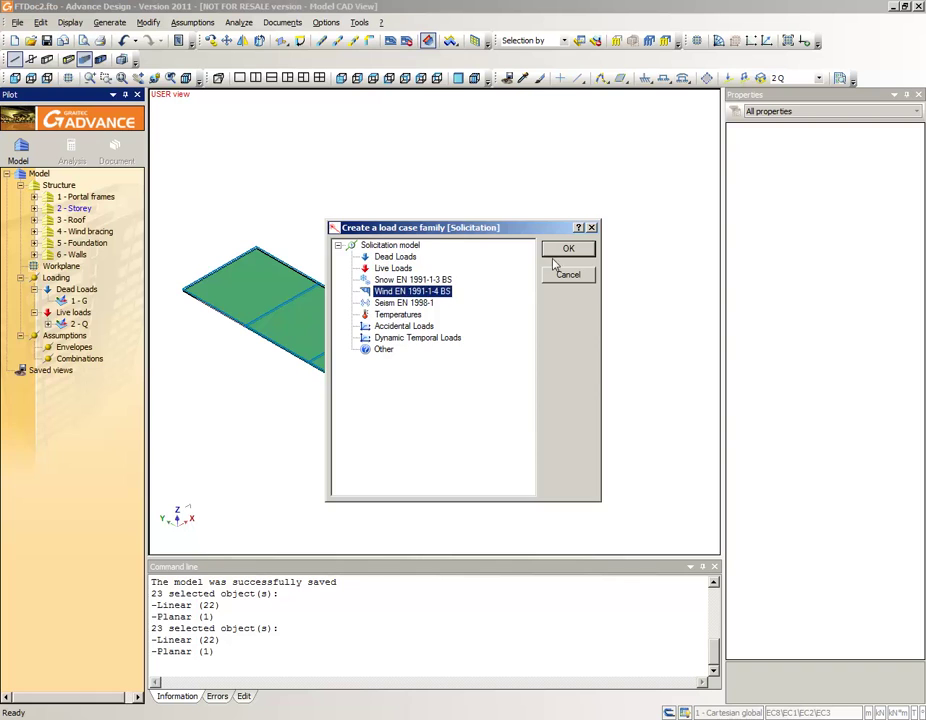
{"action": "left_click", "coordinate": [565, 249]}
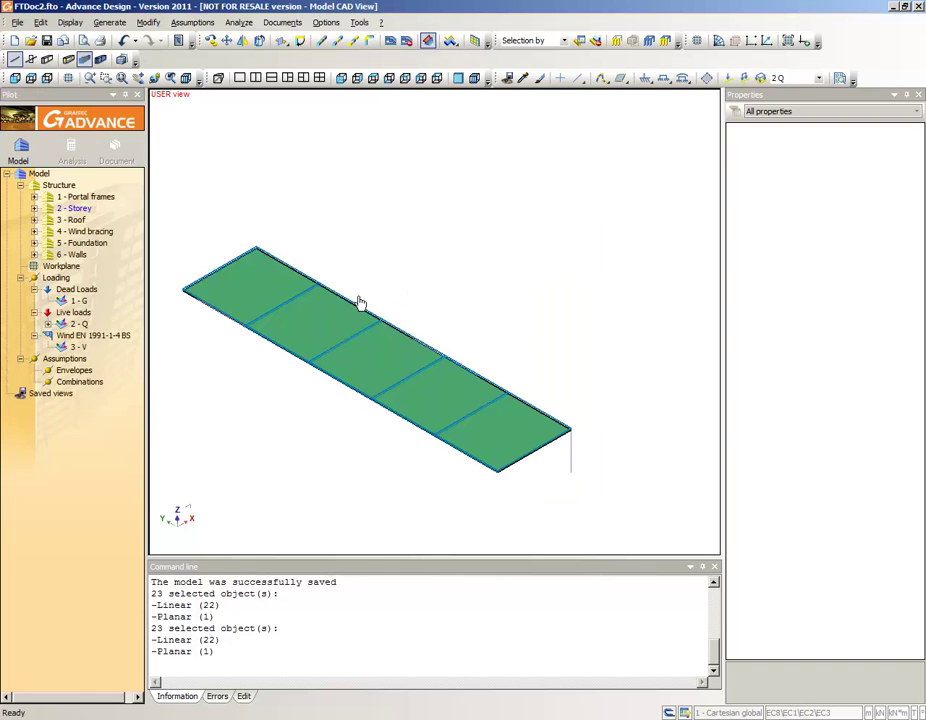
- Auto-generate wind cases 3 - WX+S through 17 - WY-D, then open Combinations
{"action": "left_click", "coordinate": [90, 337]}
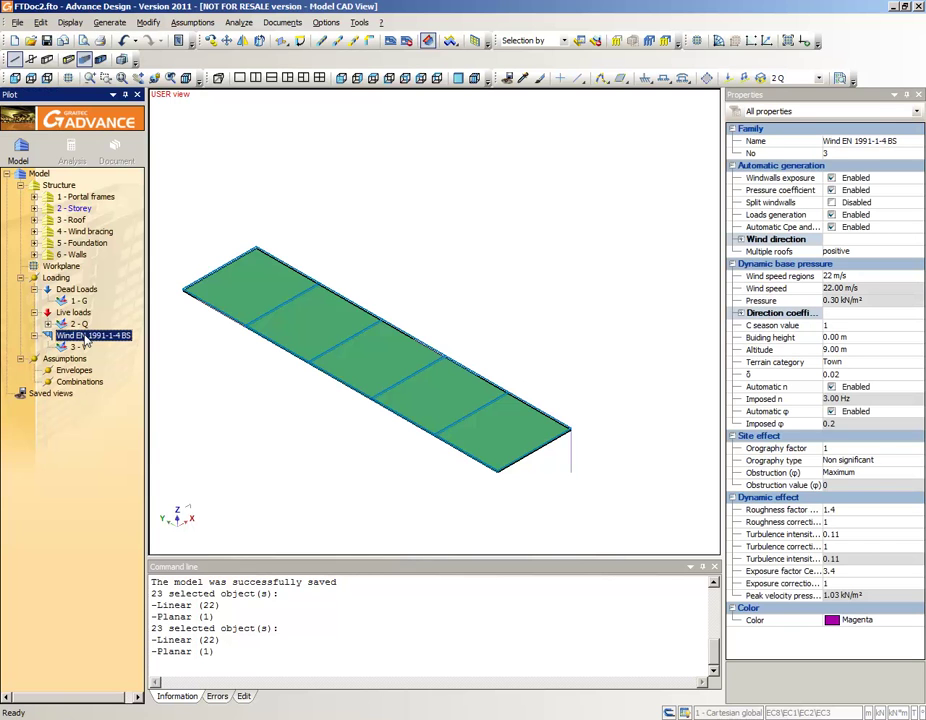
{"action": "right_click", "coordinate": [122, 338]}
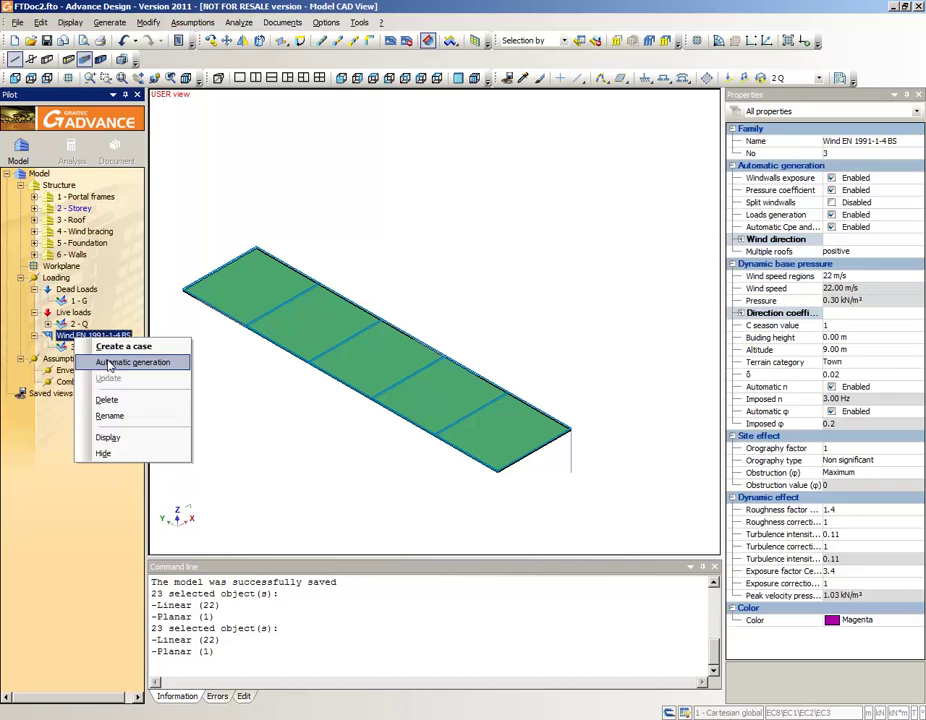
{"action": "left_click", "coordinate": [155, 362]}
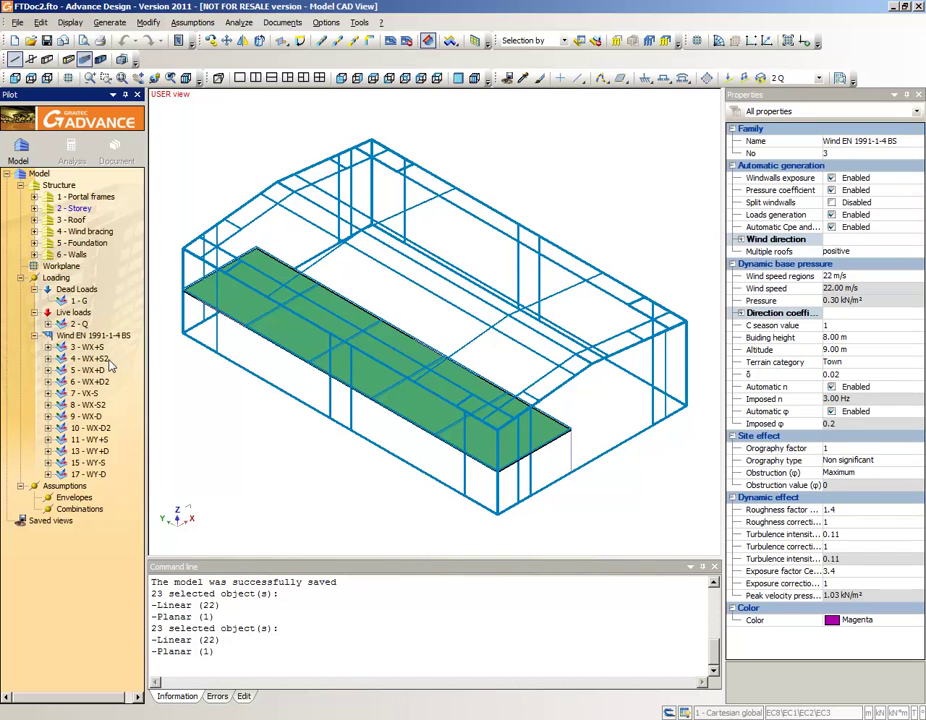
{"action": "double_click", "coordinate": [80, 509]}
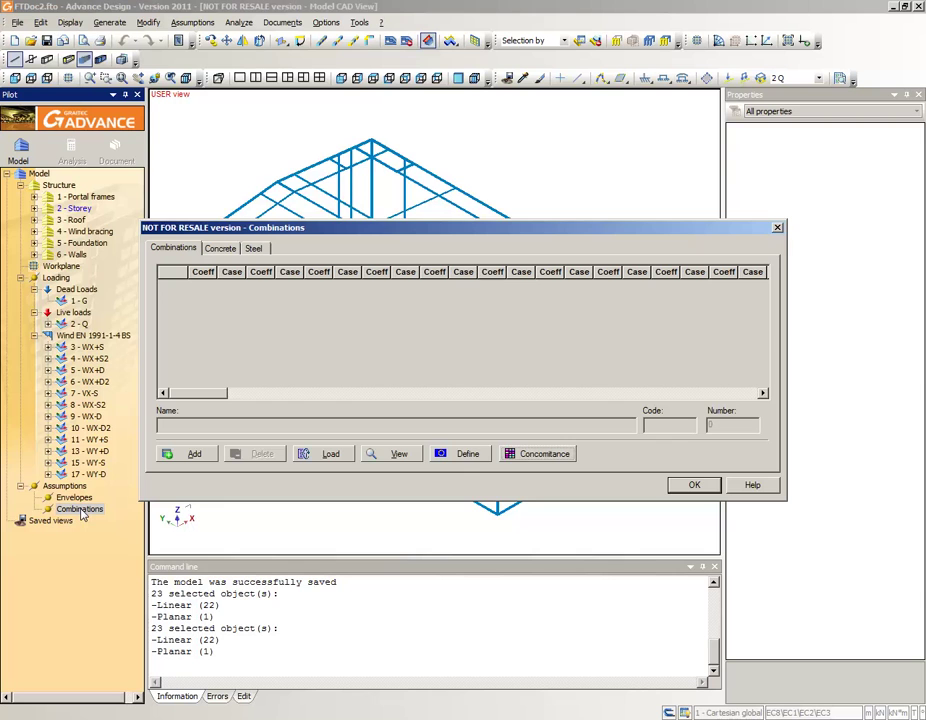
- Generate combinations from G, Q and wind cases numbered from 101, updating load case codes
{"action": "left_click", "coordinate": [467, 455]}
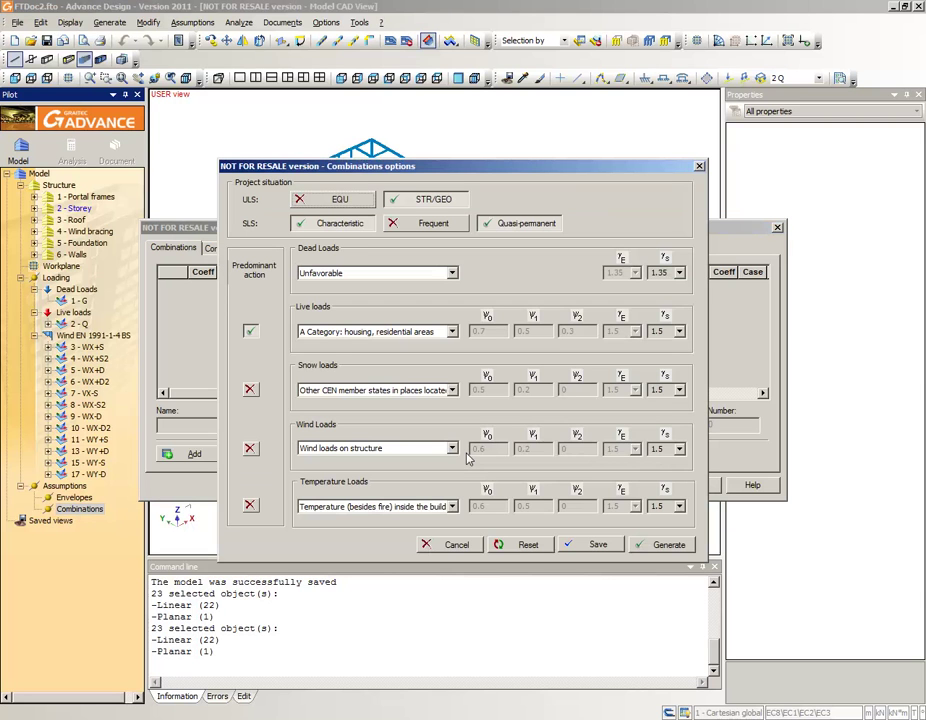
{"action": "left_click", "coordinate": [662, 545]}
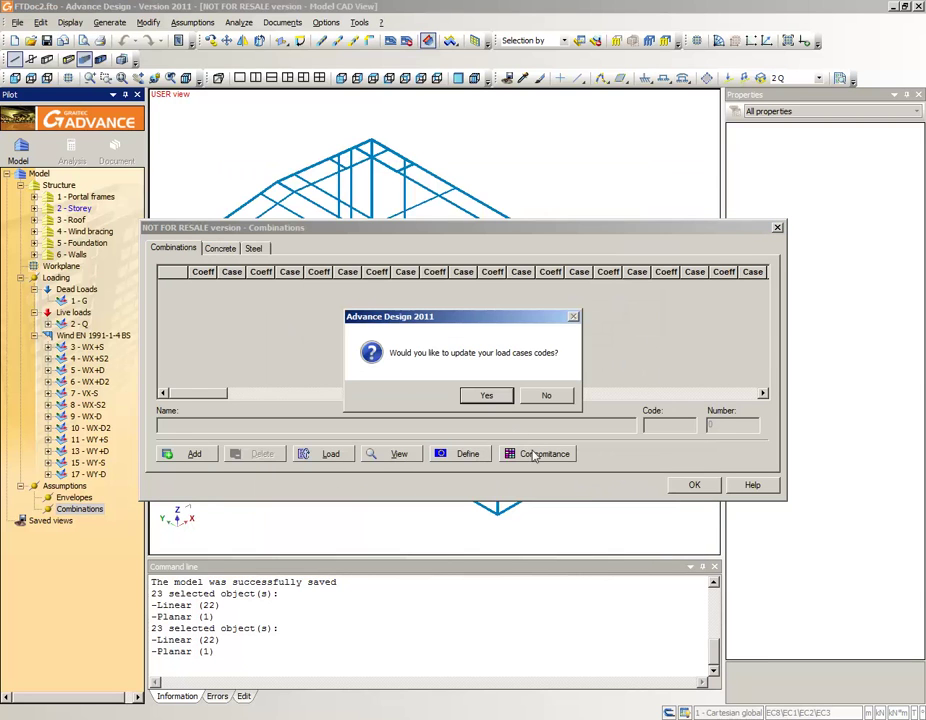
{"action": "left_click", "coordinate": [487, 397]}
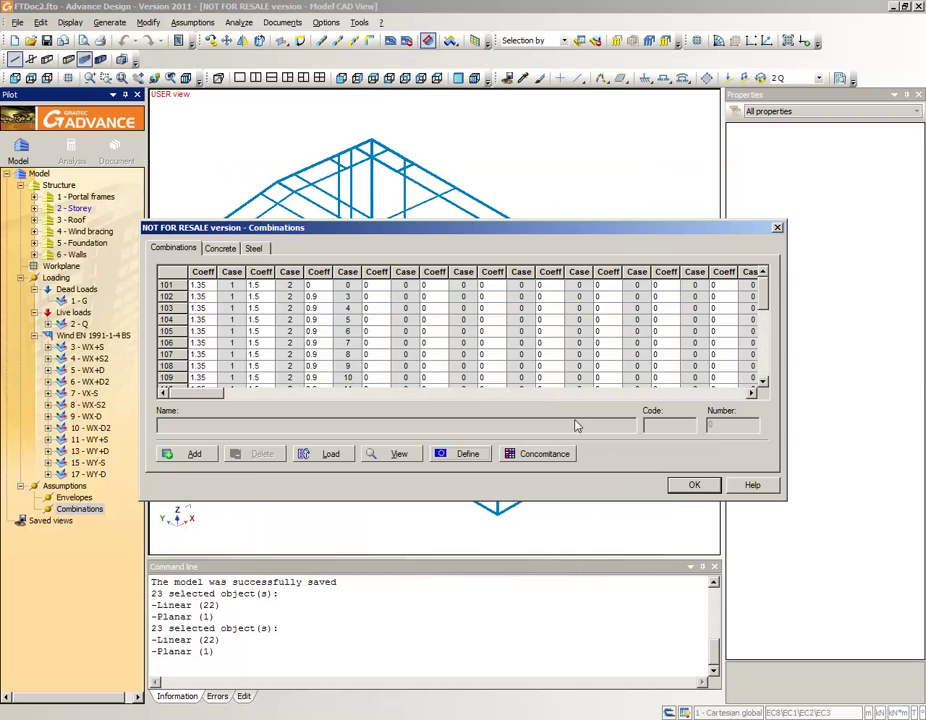
{"action": "left_click", "coordinate": [693, 486]}
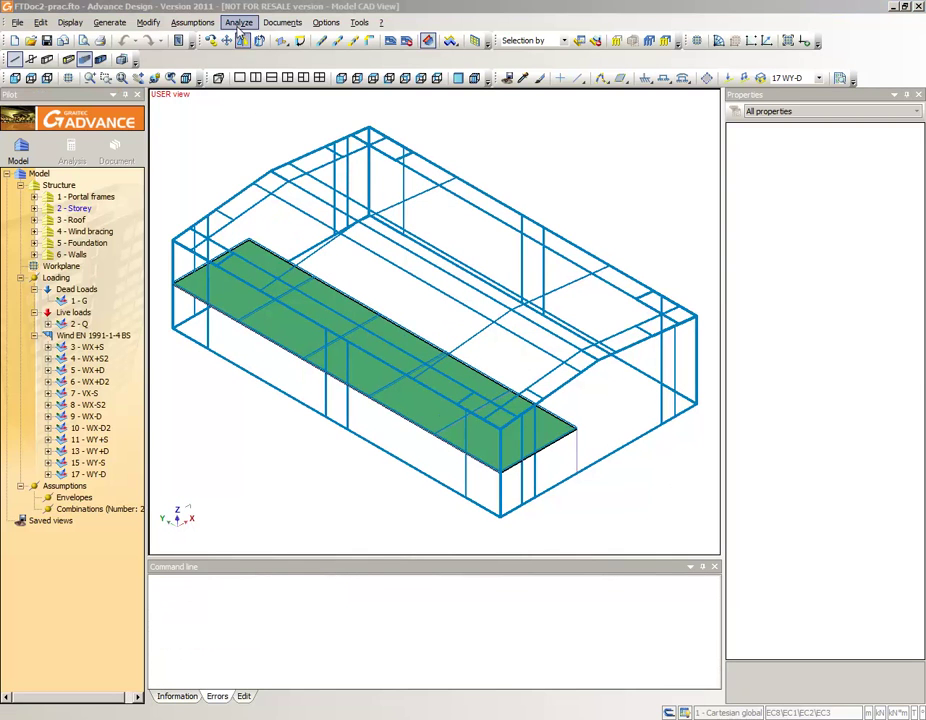
- Create a new analysis model with FE calculation enabled and run it
{"action": "left_click", "coordinate": [239, 24]}
{"action": "left_click", "coordinate": [258, 54]}
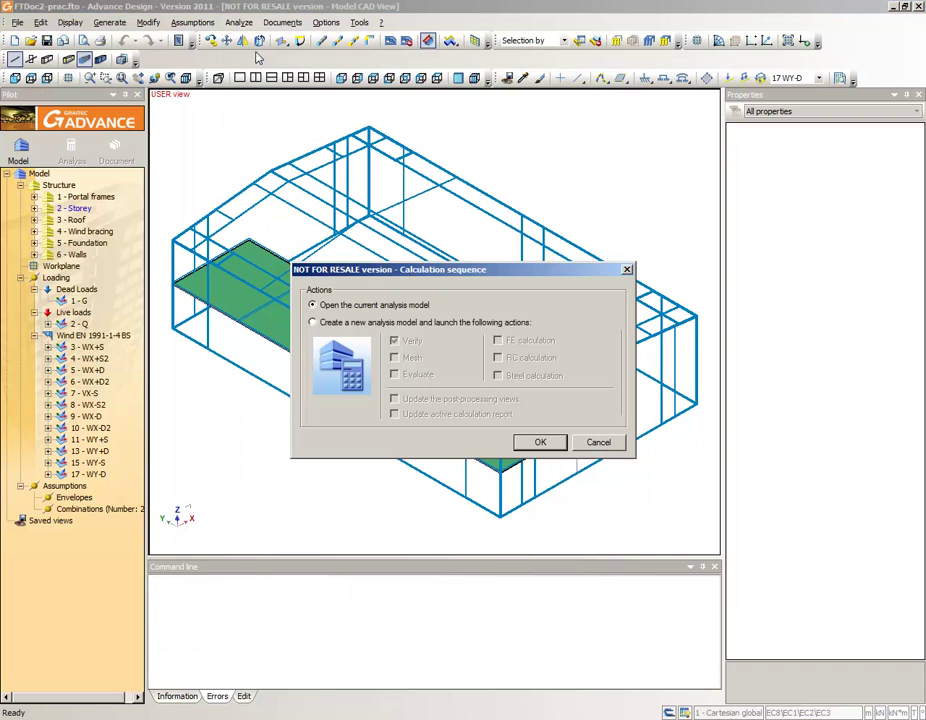
{"action": "left_click", "coordinate": [380, 322]}
{"action": "left_click", "coordinate": [498, 340]}
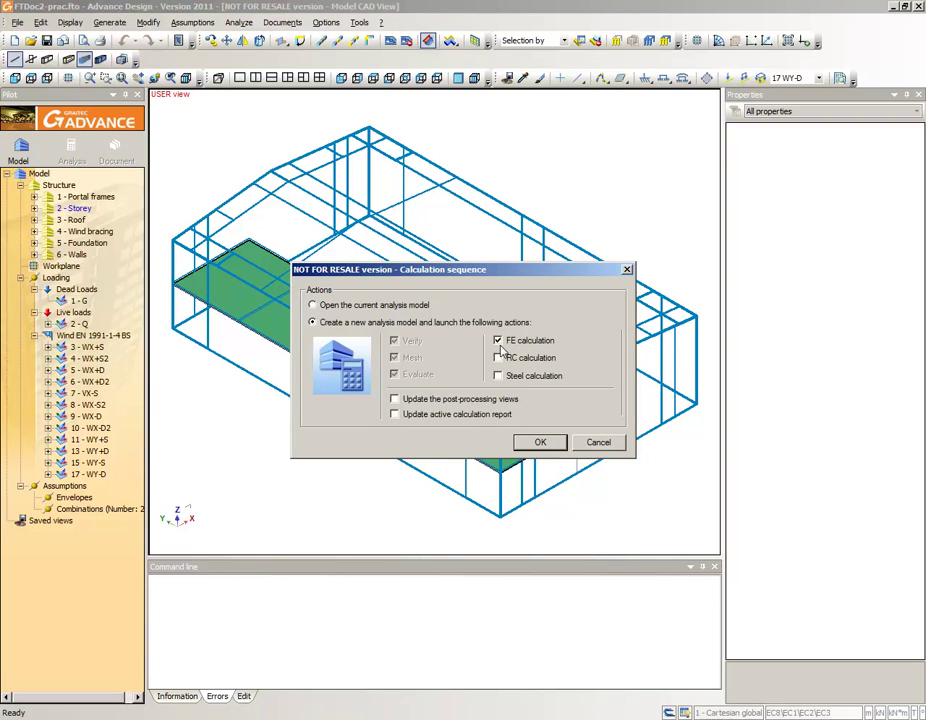
{"action": "left_click", "coordinate": [539, 442]}
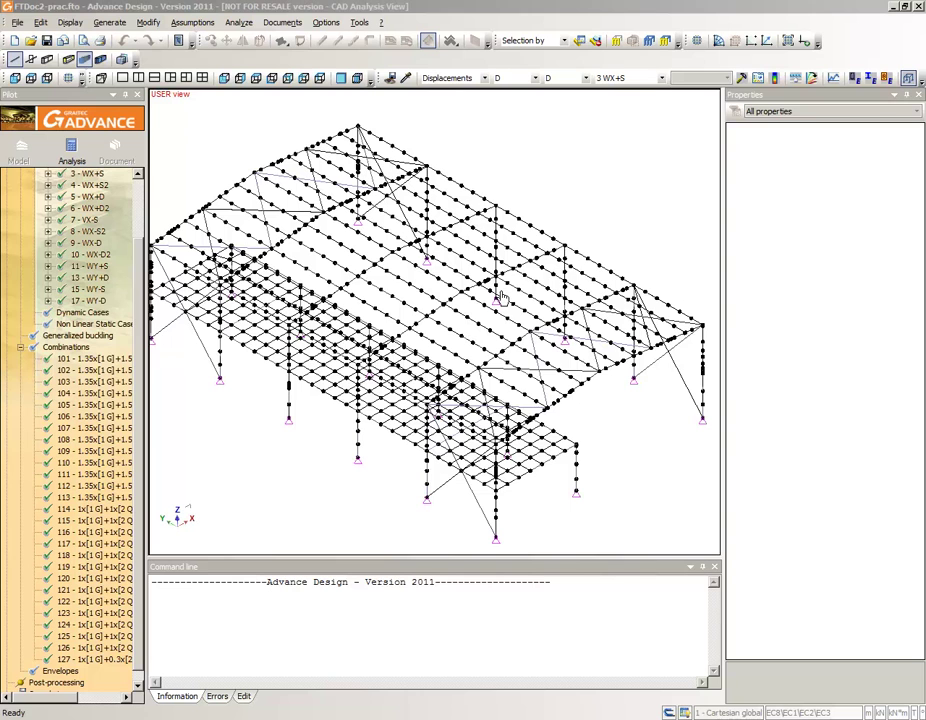
- Display linear-element displacements for wind case 7 VX-S on the deformed shape
{"action": "left_click", "coordinate": [661, 78]}
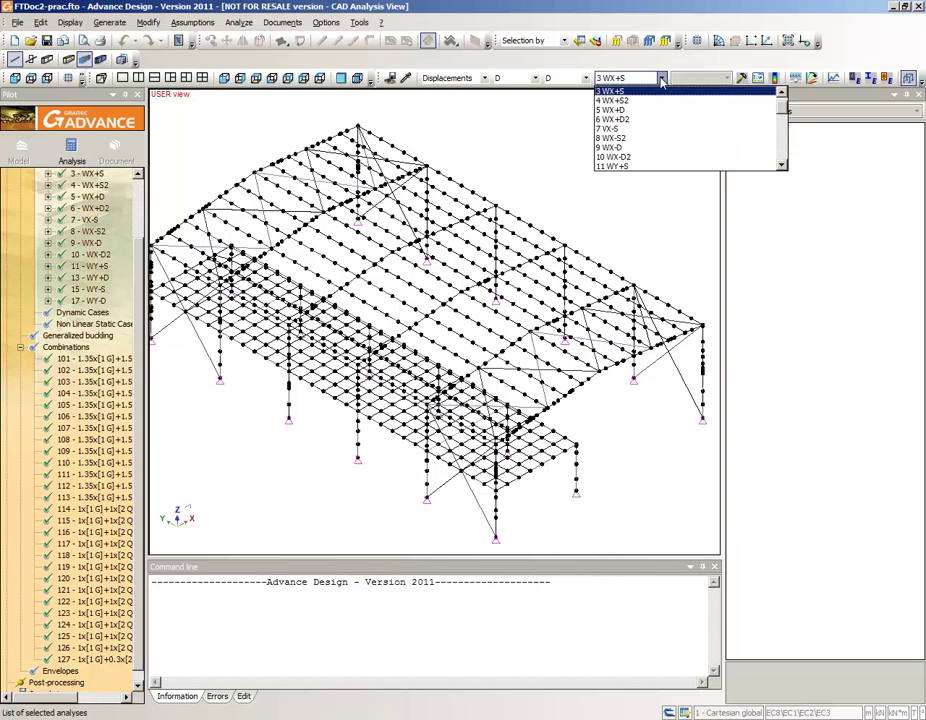
{"action": "left_click", "coordinate": [632, 130]}
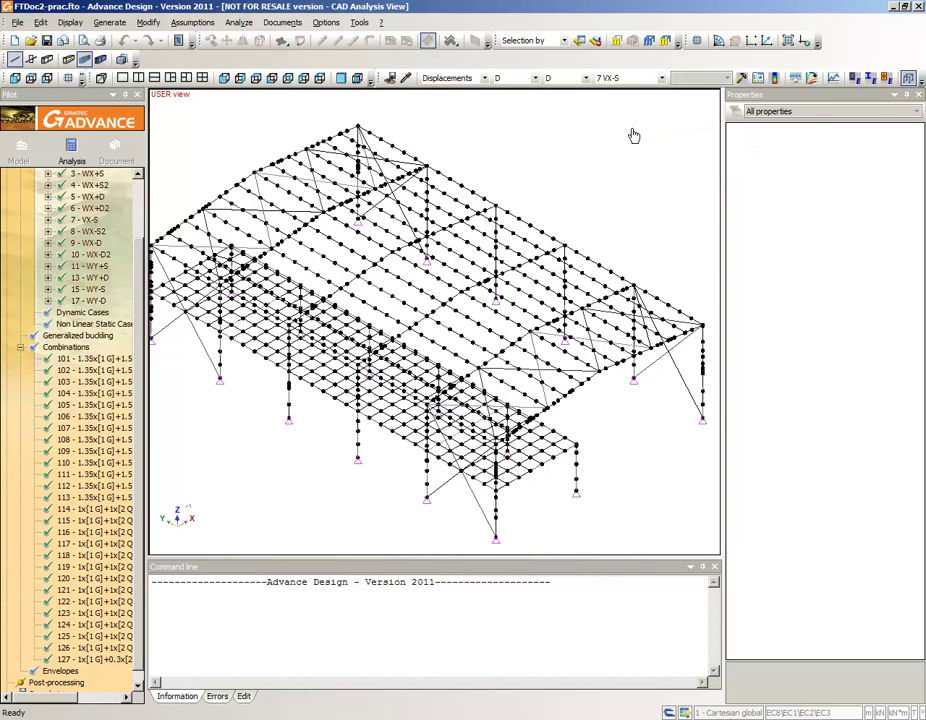
{"action": "left_click", "coordinate": [758, 78]}
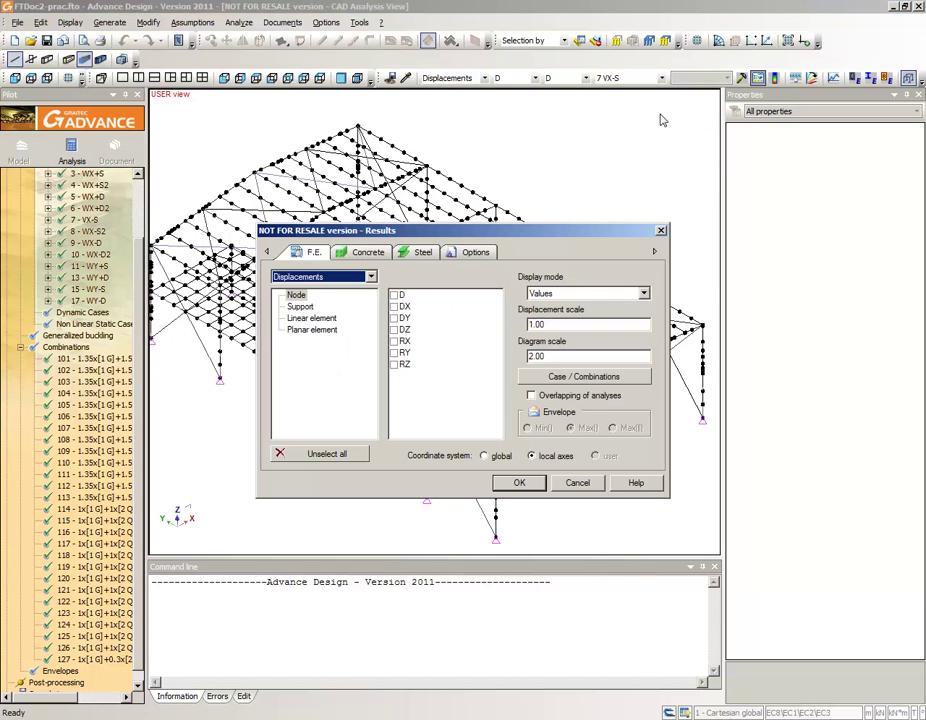
{"action": "left_click", "coordinate": [320, 318]}
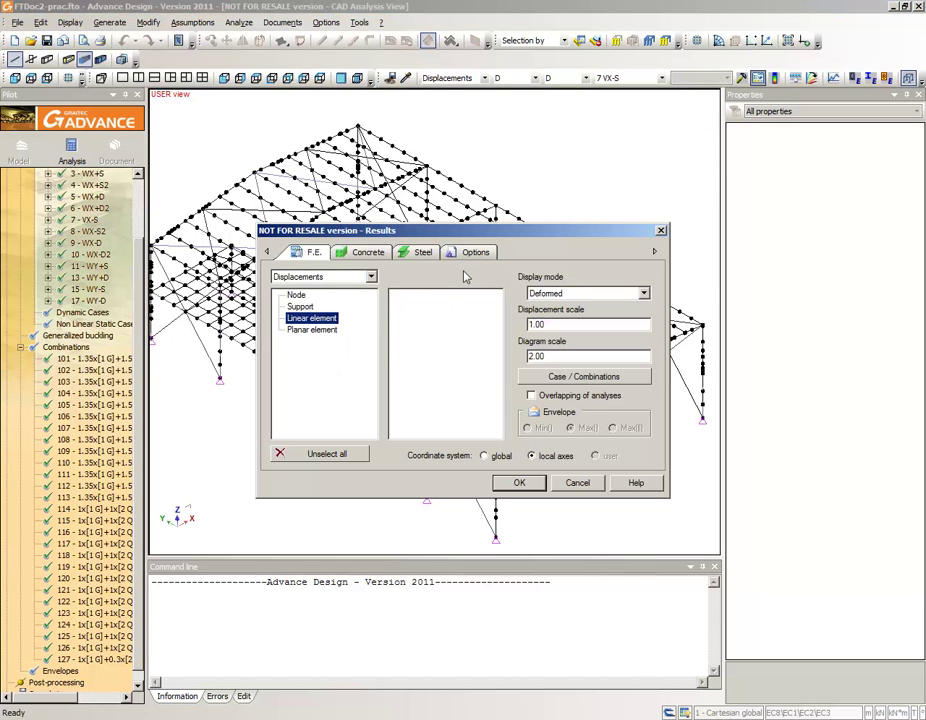
{"action": "left_click", "coordinate": [472, 252]}
{"action": "left_click", "coordinate": [284, 289]}
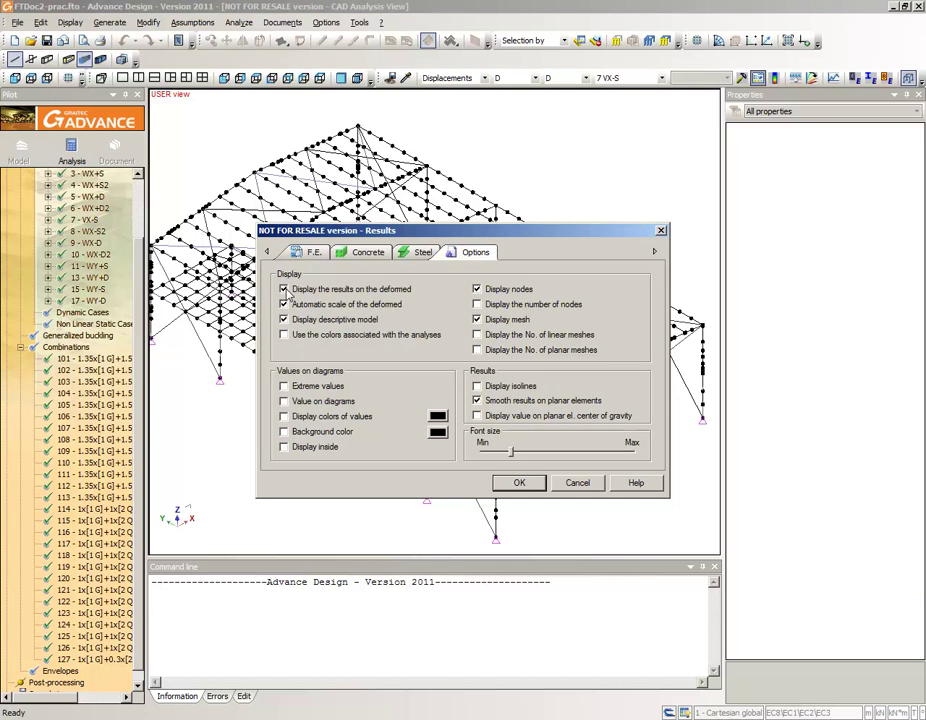
{"action": "left_click", "coordinate": [515, 483]}
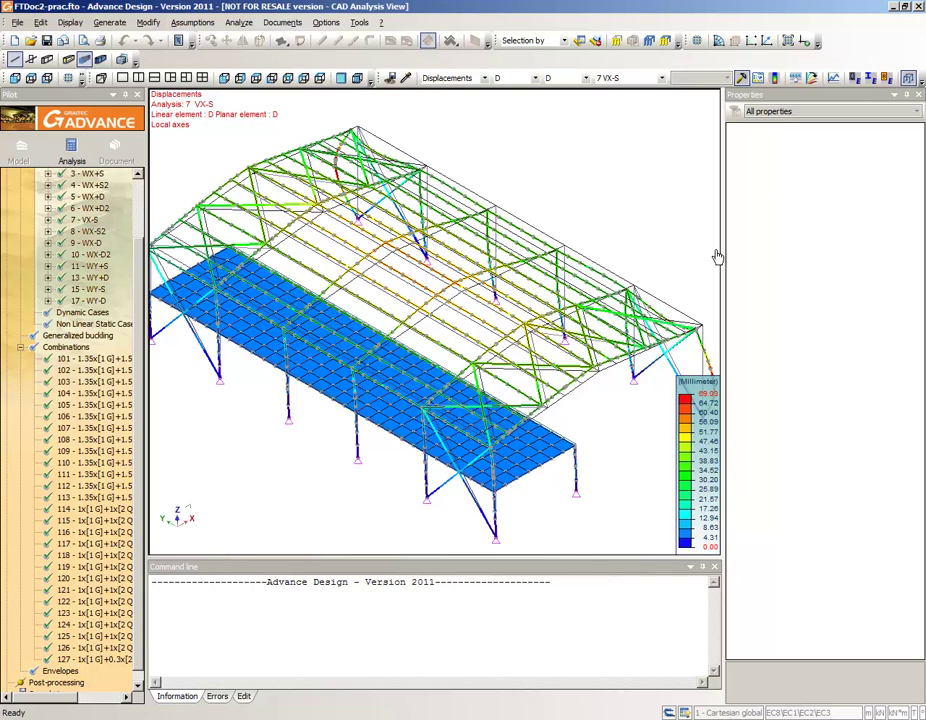
- Animate the deformed frame and inspect it in front elevation and isometric views
{"action": "left_click", "coordinate": [811, 78]}
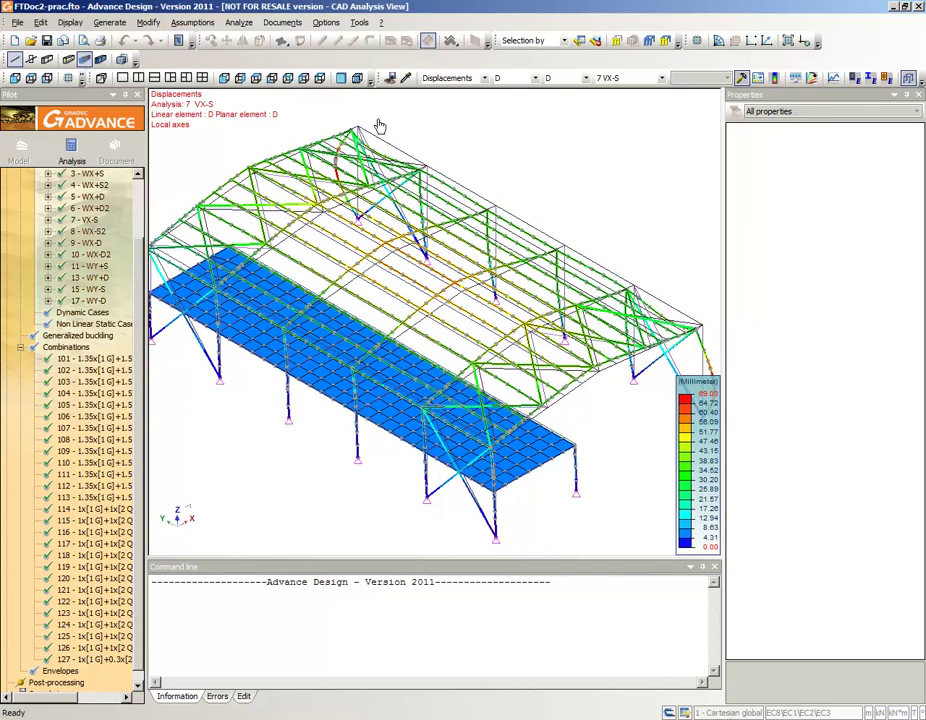
{"action": "left_click", "coordinate": [225, 79]}
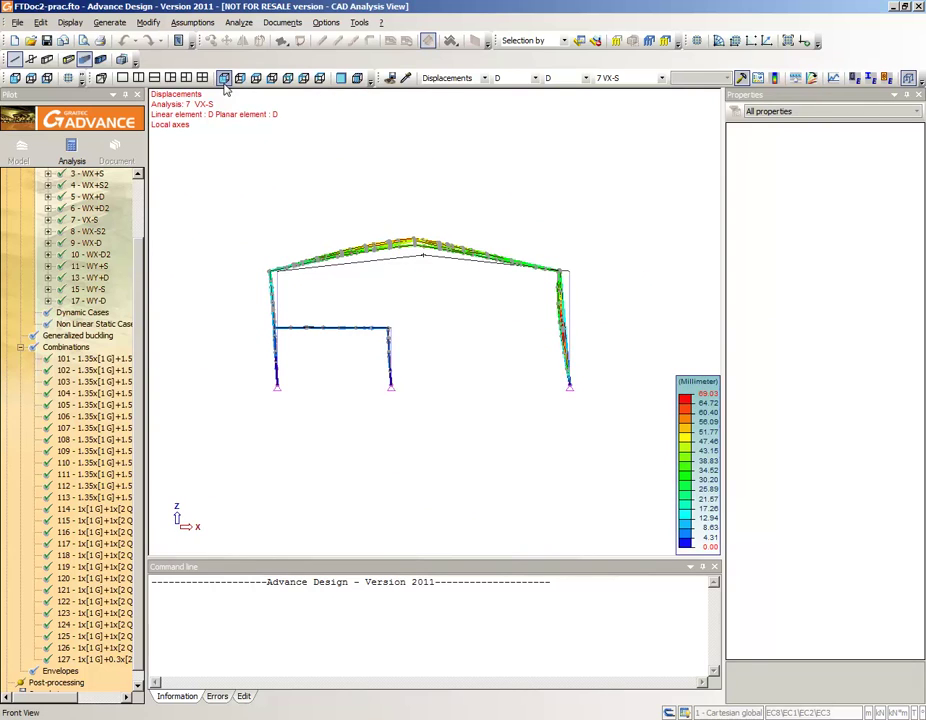
{"action": "left_click", "coordinate": [303, 79]}
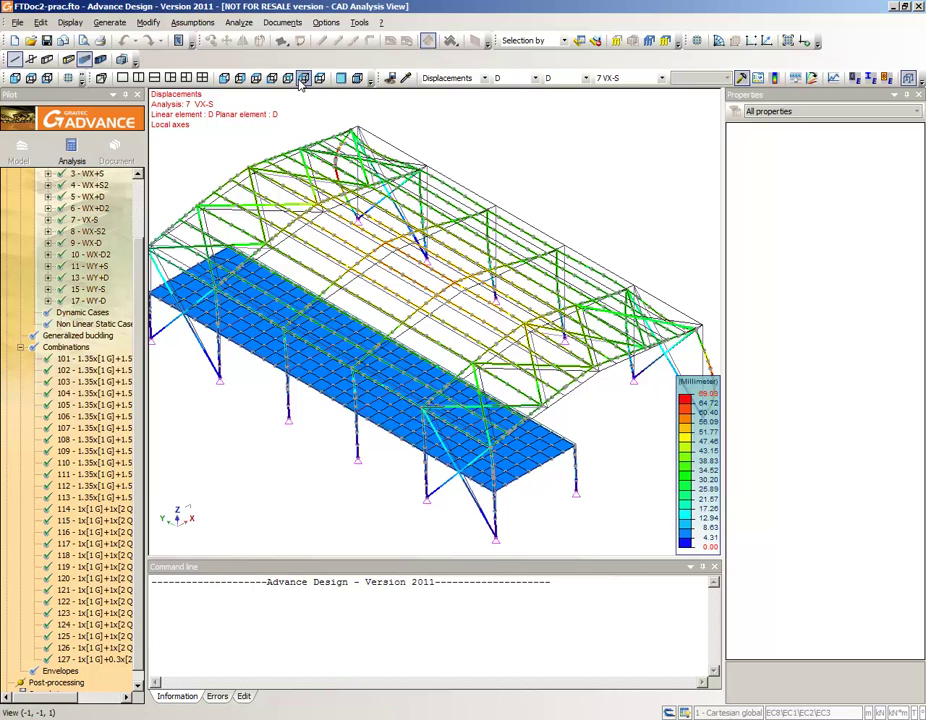
- Switch the displayed result case to dead load 1 G
{"action": "left_click", "coordinate": [661, 78]}
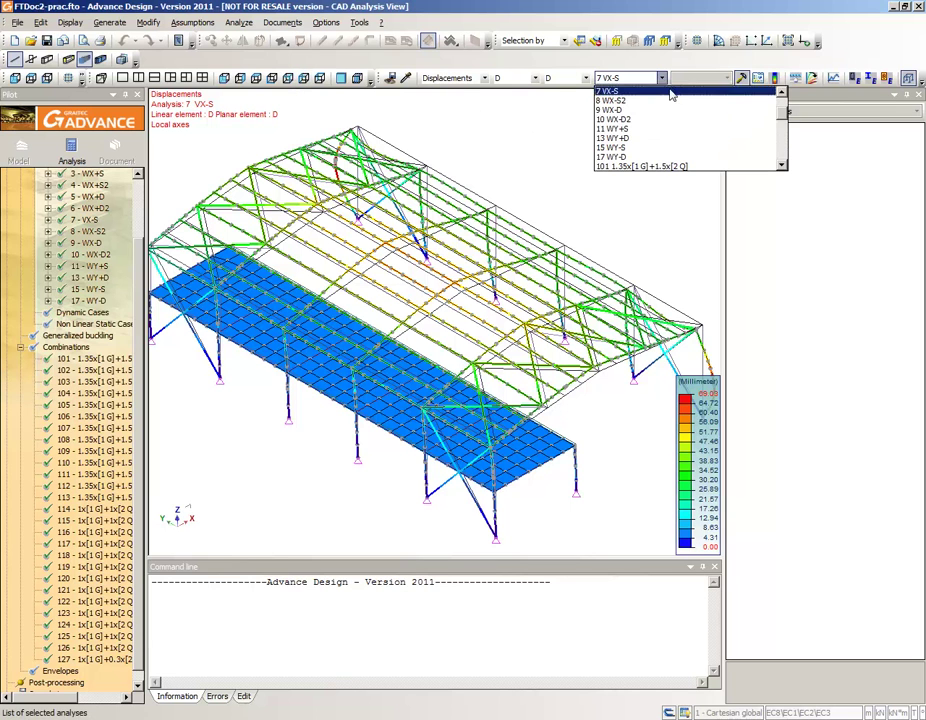
{"action": "scroll", "coordinate": [665, 110], "scroll_direction": "up", "scroll_amount": 2}
{"action": "left_click", "coordinate": [645, 93]}
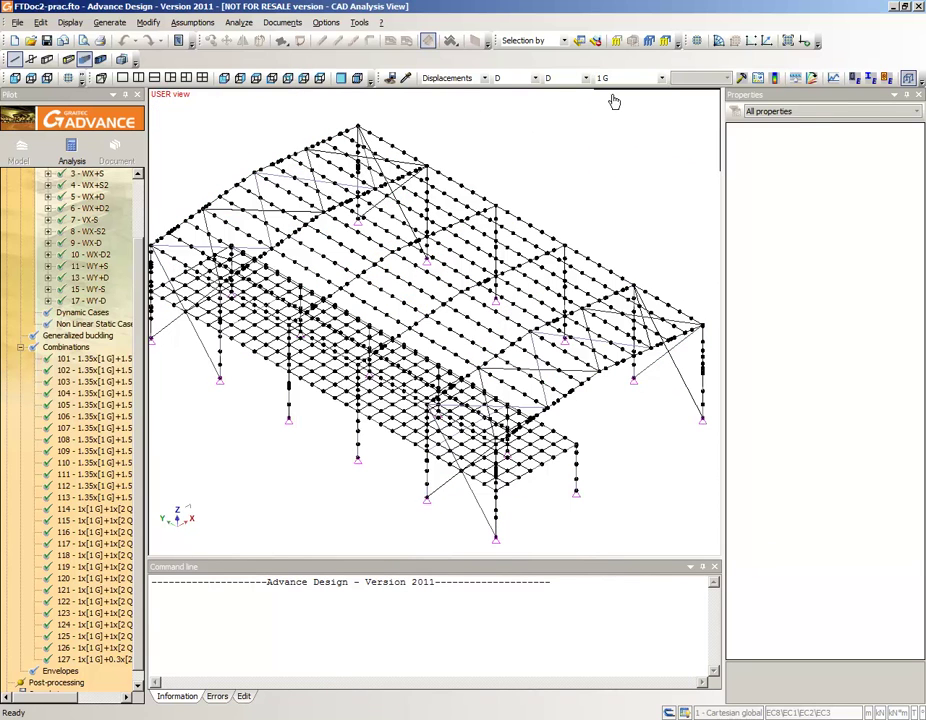
- Draw My bending moment diagrams on the beams as force results for case 1 G
{"action": "left_click", "coordinate": [468, 78]}
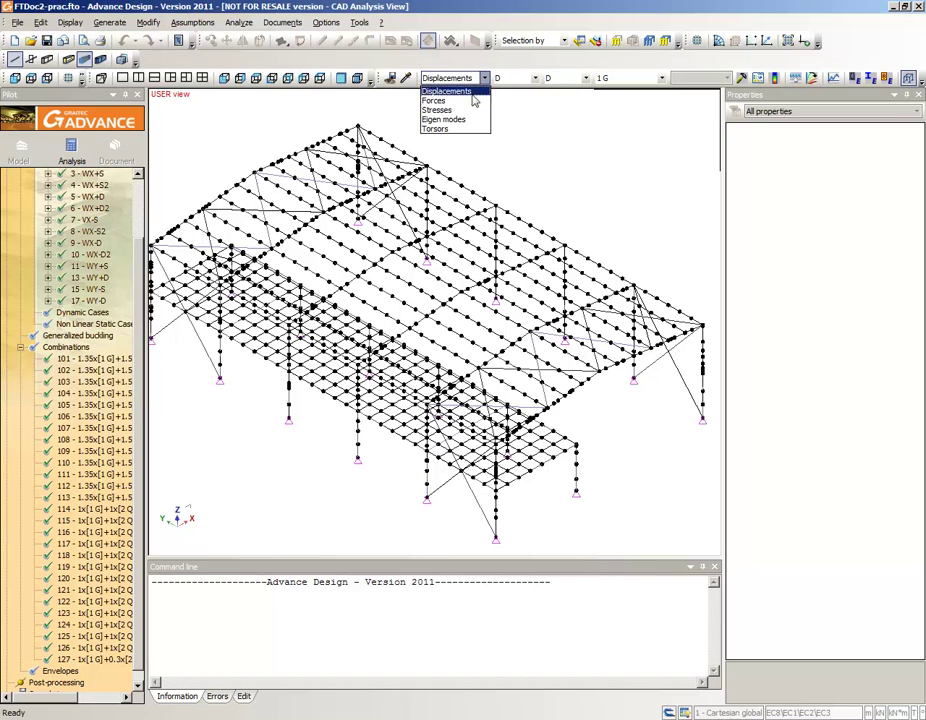
{"action": "left_click", "coordinate": [474, 100]}
{"action": "left_click", "coordinate": [534, 78]}
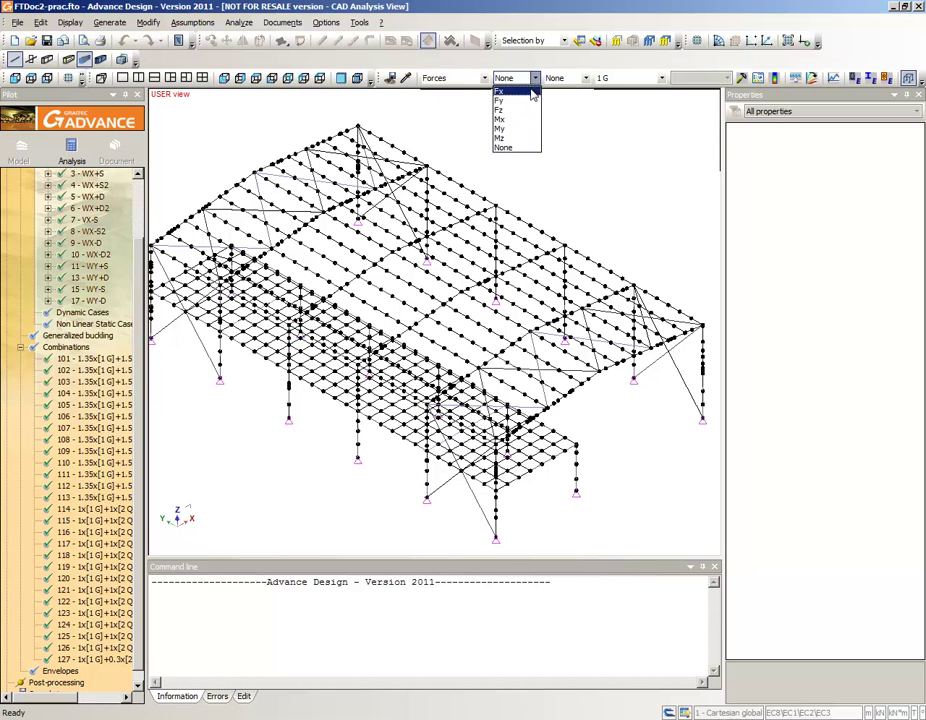
{"action": "left_click", "coordinate": [526, 128]}
{"action": "left_click", "coordinate": [742, 82]}
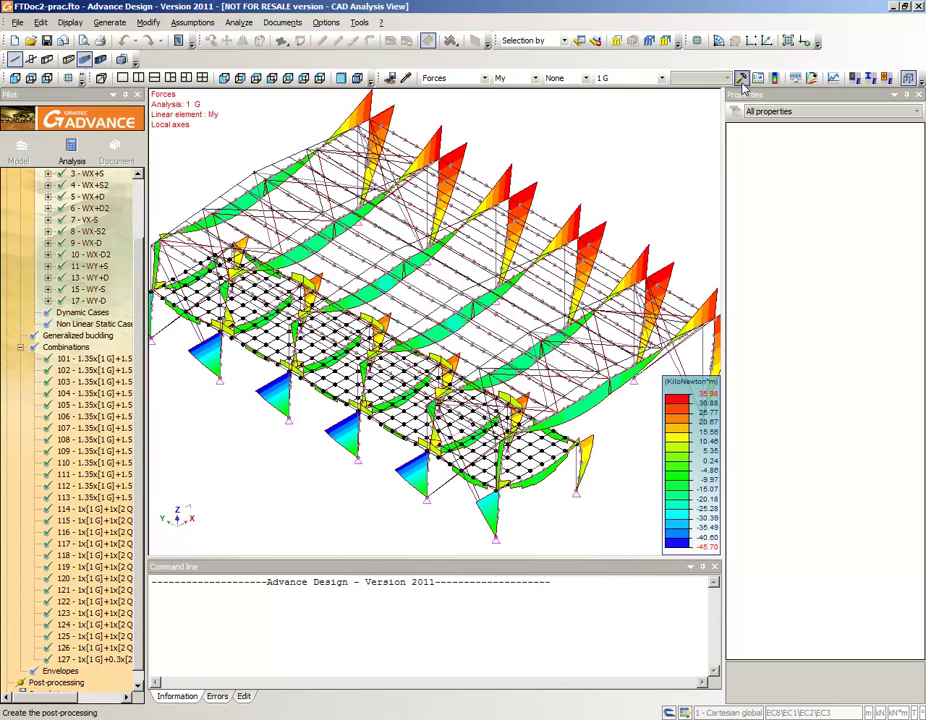
- Draw Myy moments on the slab, then set the beam force component to Fz
{"action": "left_click", "coordinate": [575, 78]}
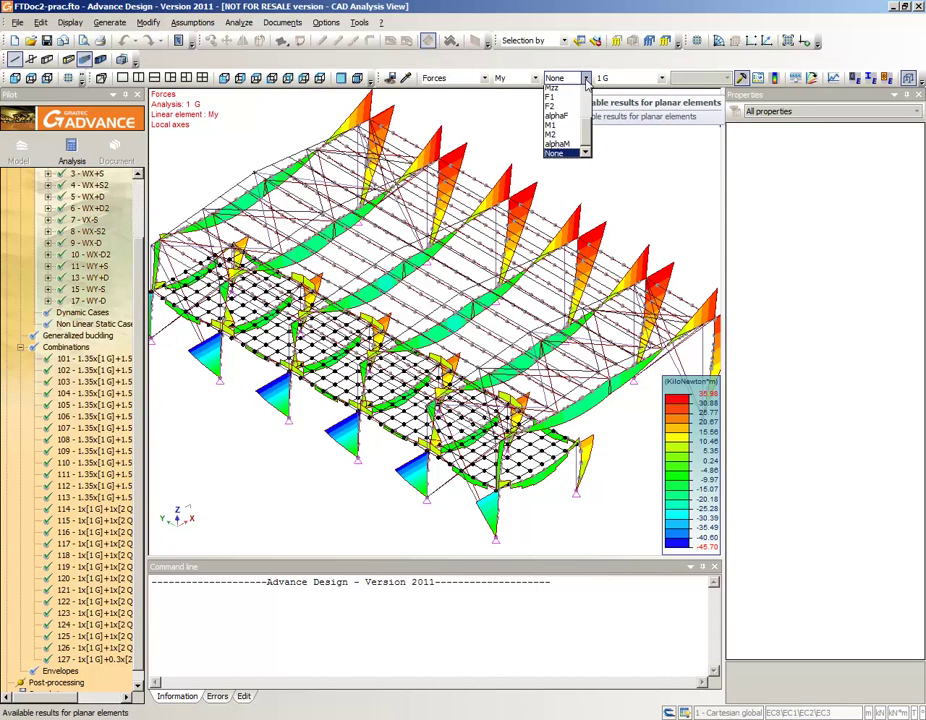
{"action": "left_click", "coordinate": [586, 92]}
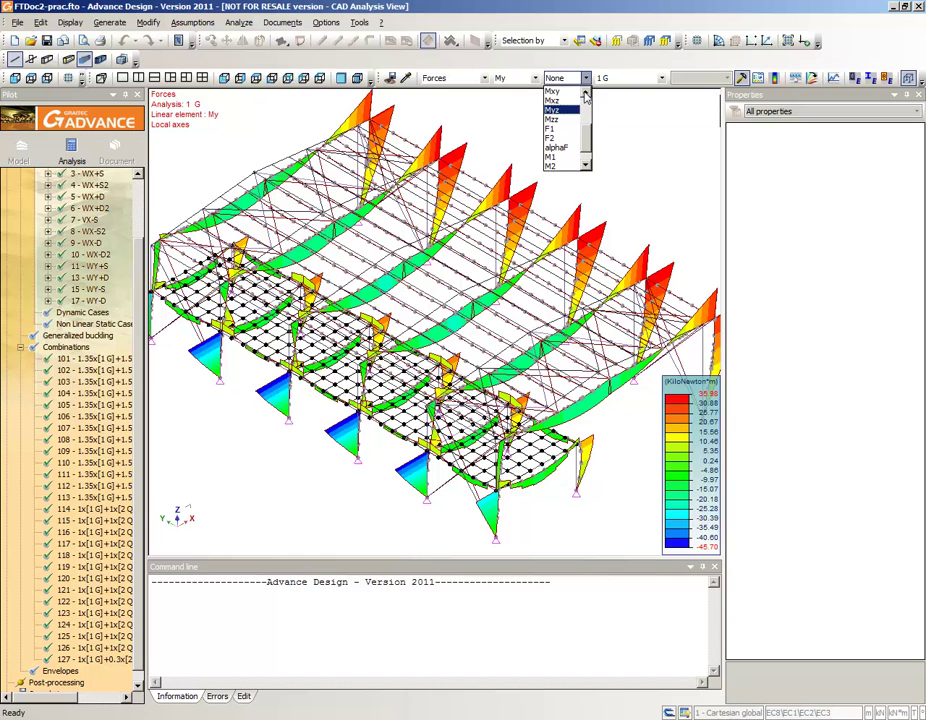
{"action": "left_click", "coordinate": [589, 93]}
{"action": "left_click", "coordinate": [571, 95]}
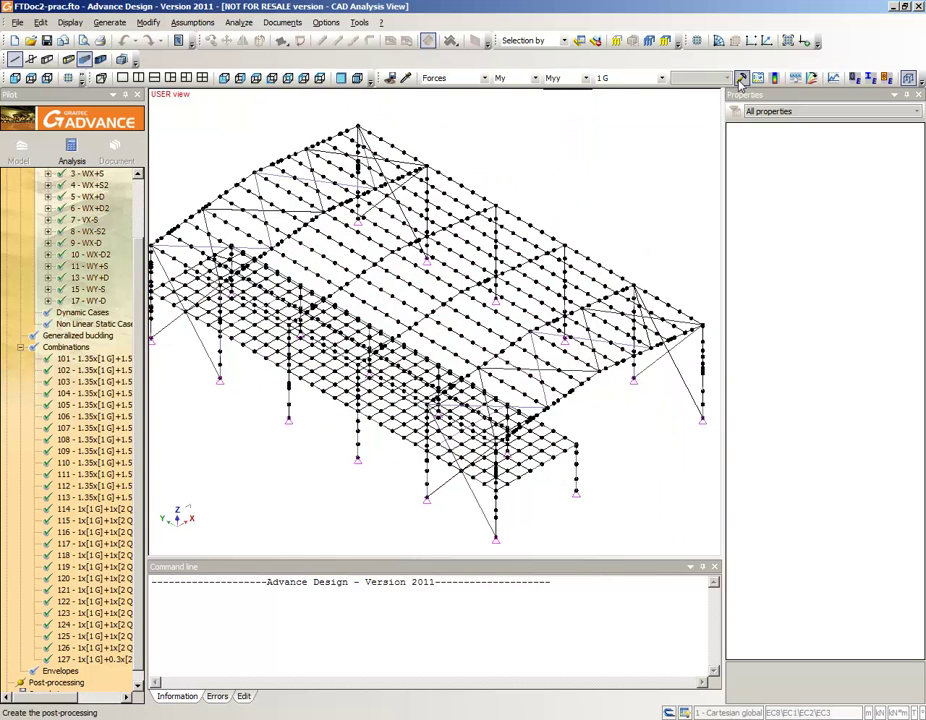
{"action": "left_click", "coordinate": [740, 78]}
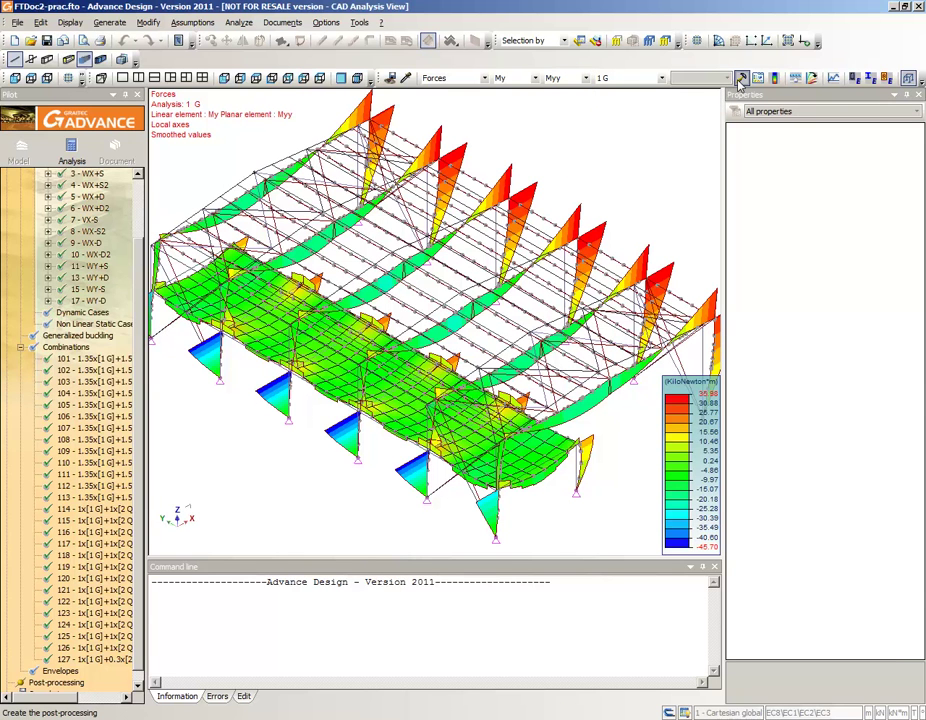
{"action": "left_click", "coordinate": [536, 80]}
{"action": "left_click", "coordinate": [527, 121]}
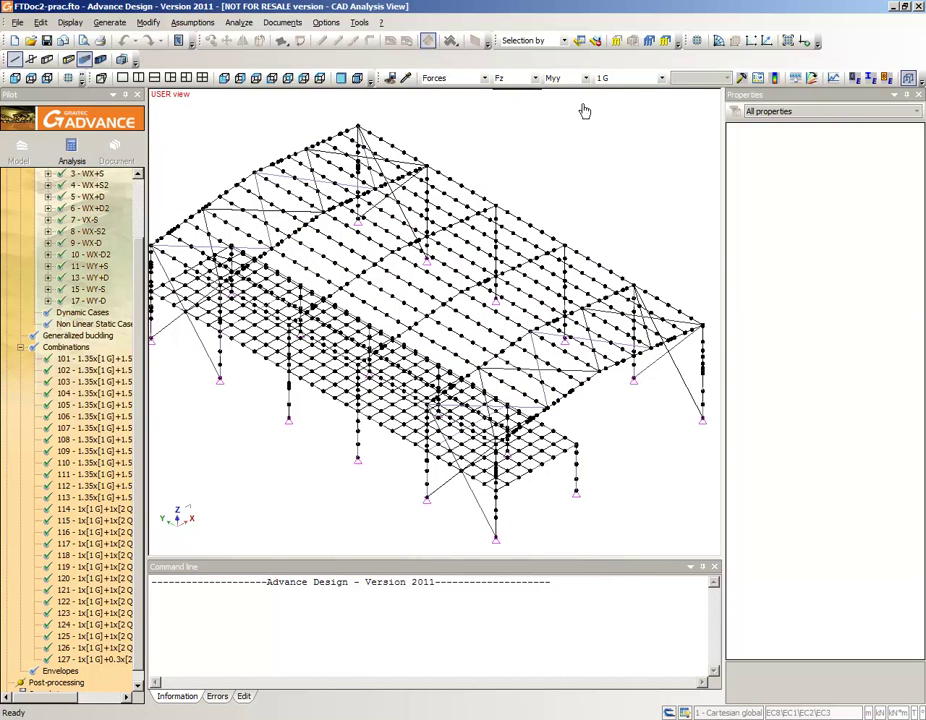